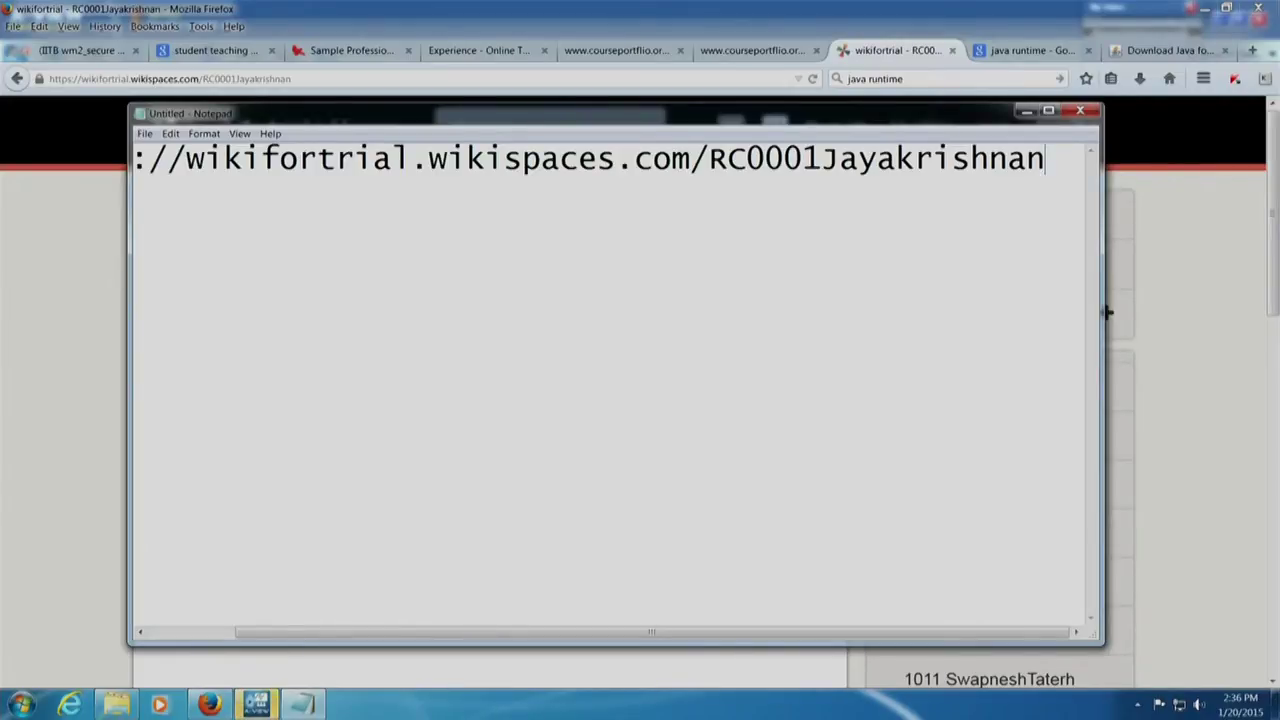
# Check the pasted page address in the note, then return to the browser showing the wiki page.
pyautogui.press('Left')
pyautogui.press('Left')
pyautogui.press('Left')
pyautogui.press('Left')
pyautogui.press('Left')
pyautogui.press('Left')
pyautogui.press('Left')
pyautogui.press('Left')
pyautogui.press('Left')
pyautogui.press('Left')
pyautogui.press('Left')
pyautogui.press('Left')
pyautogui.press('Left')
pyautogui.press('Left')
pyautogui.press('Left')
pyautogui.press('Left')
pyautogui.press('Left')
pyautogui.press('Left')
pyautogui.press('Left')
pyautogui.press('Left')
pyautogui.press('Left')
pyautogui.press('Left')
pyautogui.press('Left')
pyautogui.press('Left')
pyautogui.press('Left')
pyautogui.press('Left')
pyautogui.press('Left')
pyautogui.press('Left')
pyautogui.press('Left')
pyautogui.press('Left')
pyautogui.press('Left')
pyautogui.press('Left')
pyautogui.press('Left')
pyautogui.press('Left')
pyautogui.press('Left')
pyautogui.press('Left')
pyautogui.press('Left')
pyautogui.press('Left')
pyautogui.press('Left')
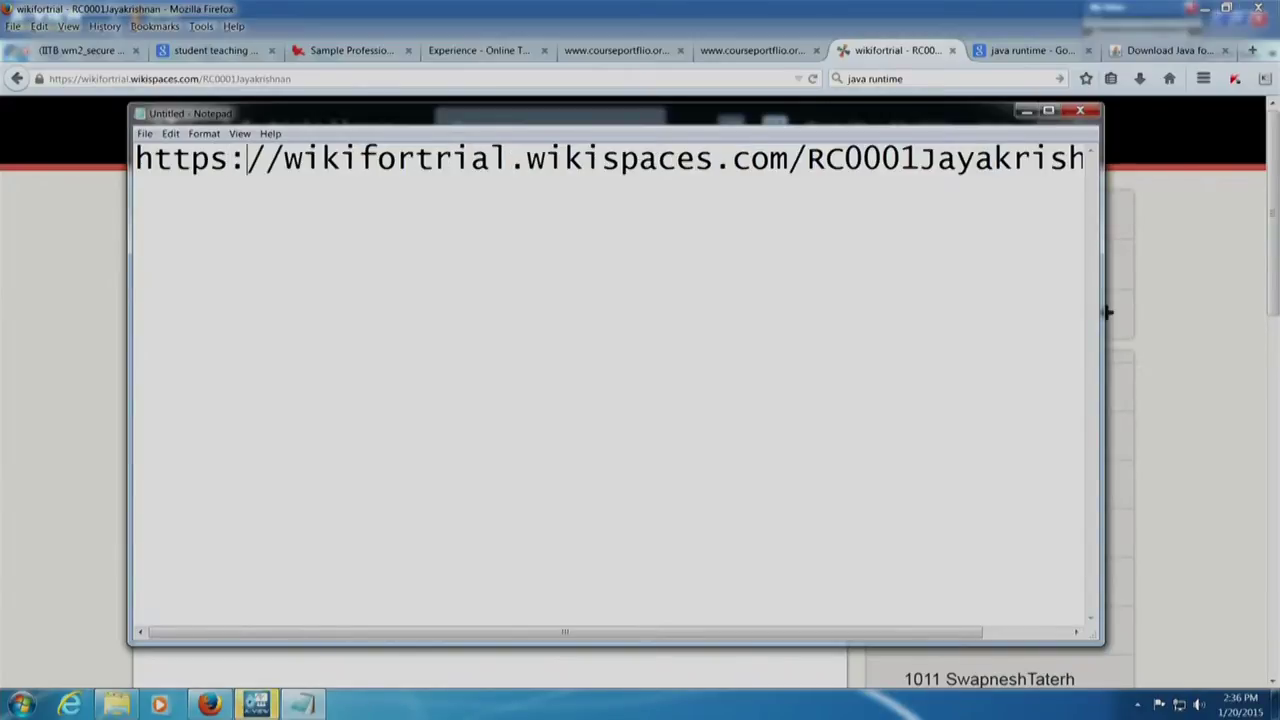
pyautogui.press('Right')
pyautogui.press('Right')
pyautogui.press('Right')
pyautogui.press('Right')
pyautogui.press('Right')
pyautogui.press('Right')
pyautogui.press('Right')
pyautogui.press('Right')
pyautogui.press('Right')
pyautogui.press('Right')
pyautogui.press('Right')
pyautogui.press('Right')
pyautogui.press('Right')
pyautogui.press('Right')
pyautogui.press('Right')
pyautogui.press('Right')
pyautogui.press('Right')
pyautogui.press('Right')
pyautogui.press('Right')
pyautogui.press('Right')
pyautogui.press('Right')
pyautogui.press('Right')
pyautogui.press('Right')
pyautogui.press('Right')
pyautogui.press('Right')
pyautogui.press('Right')
pyautogui.press('Right')
pyautogui.press('Right')
pyautogui.press('Right')
pyautogui.press('Right')
pyautogui.press('Right')
pyautogui.press('Right')
pyautogui.press('Right')
pyautogui.press('Right')
pyautogui.press('Right')
pyautogui.press('Right')
pyautogui.press('Right')
pyautogui.press('Right')
pyautogui.press('Right')
pyautogui.hotkey('alt', 'Tab')
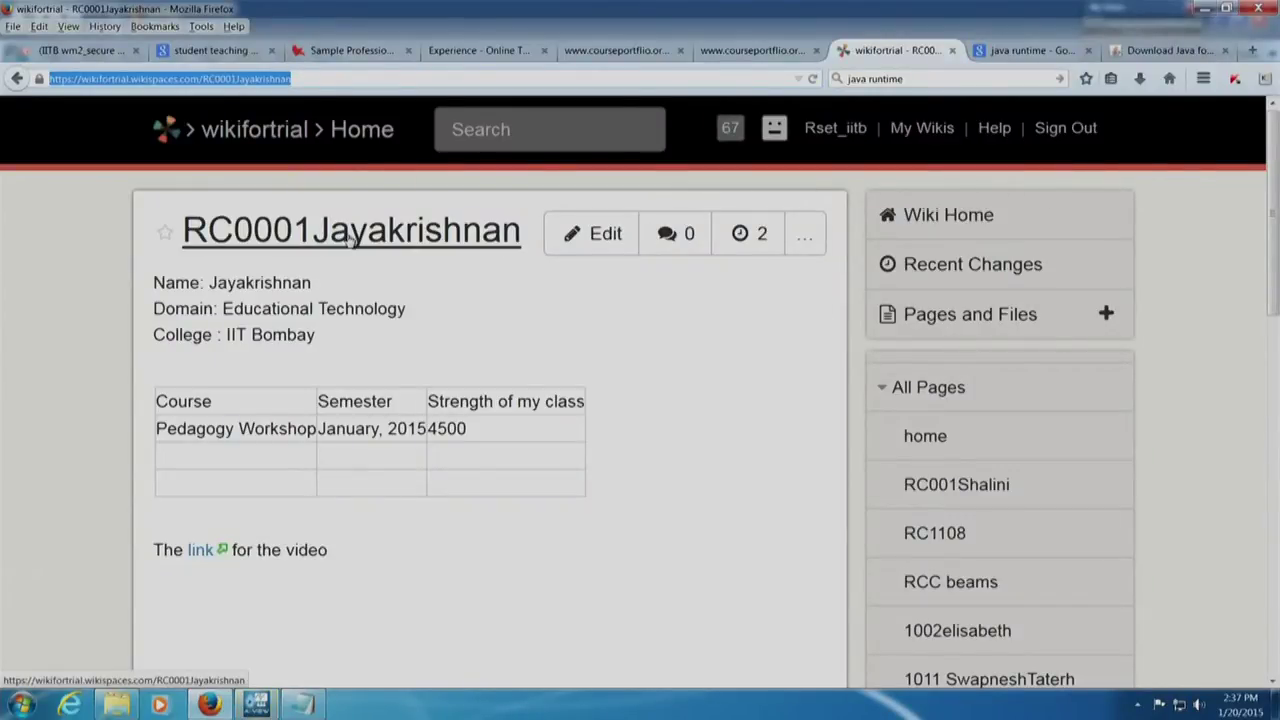
# Add 'My Question Paper Assignment', 'My Peer Instruction Assignment' and 'My Lesson Plan' lines below the video link and save.
pyautogui.click(597, 337)
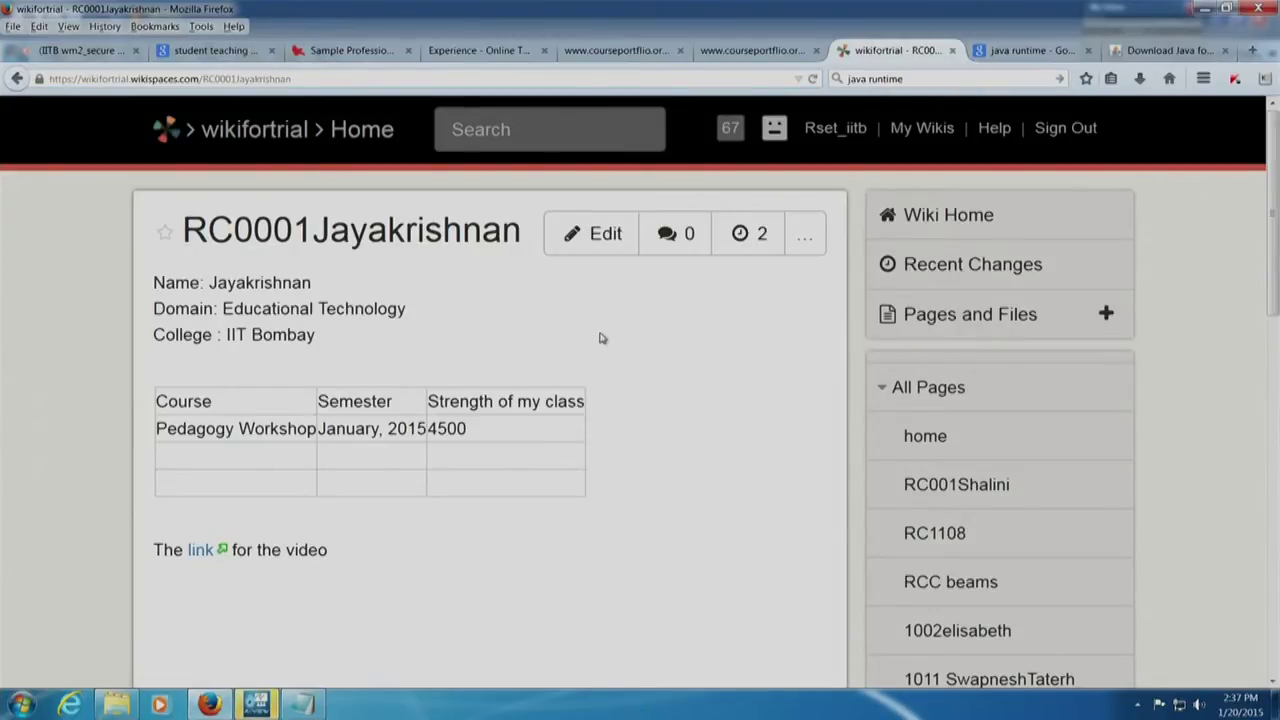
pyautogui.click(591, 250)
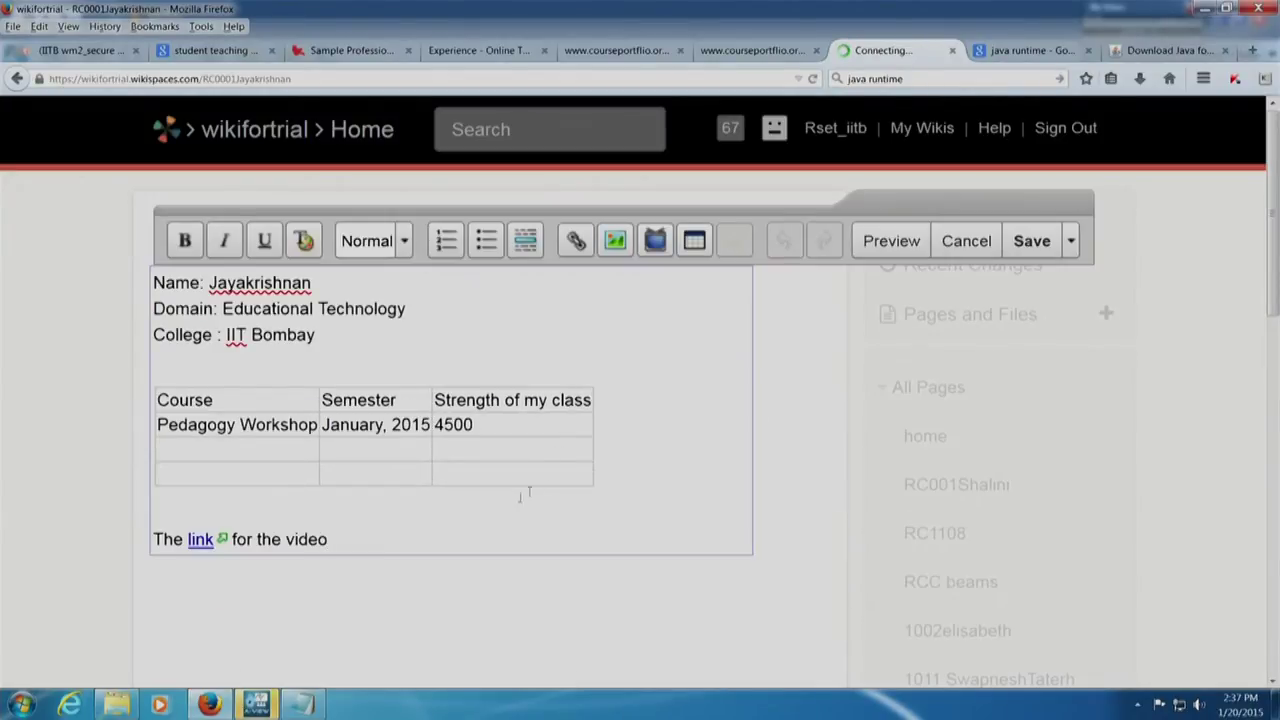
pyautogui.press('Return')
pyautogui.press('Return')
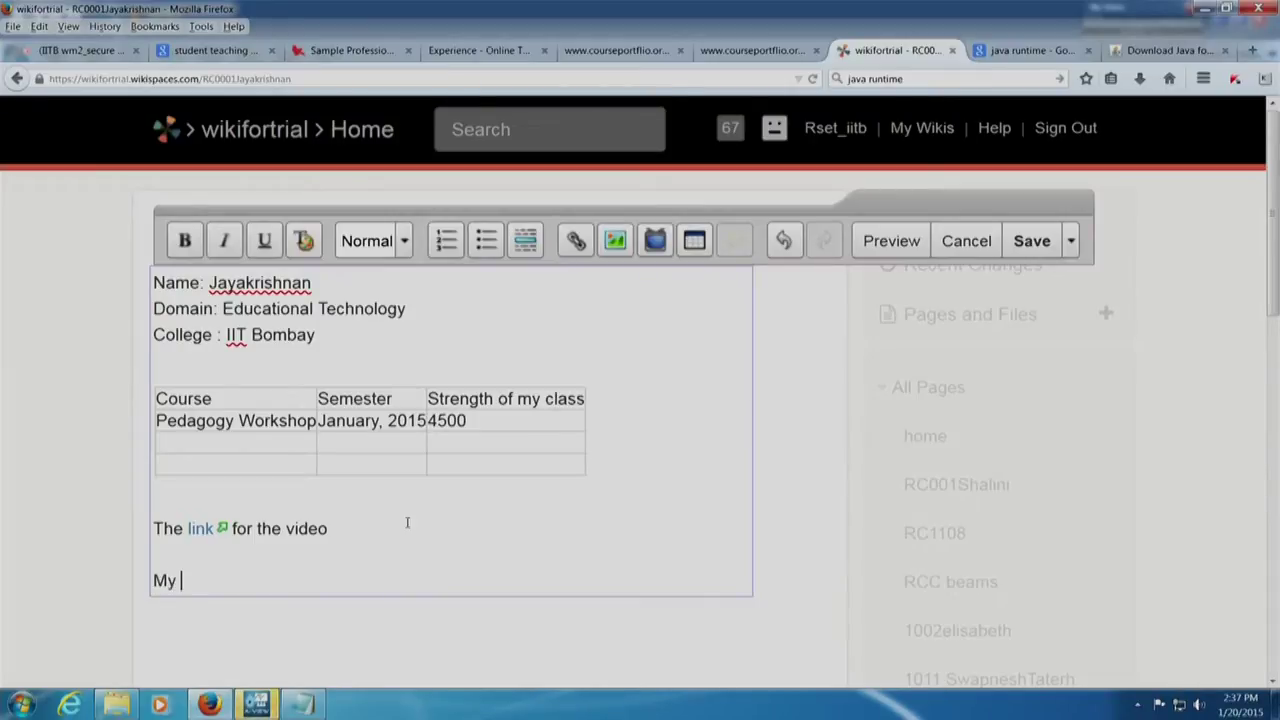
pyautogui.write('My Question Paper Assignment')
pyautogui.press('Return')
pyautogui.write('M')
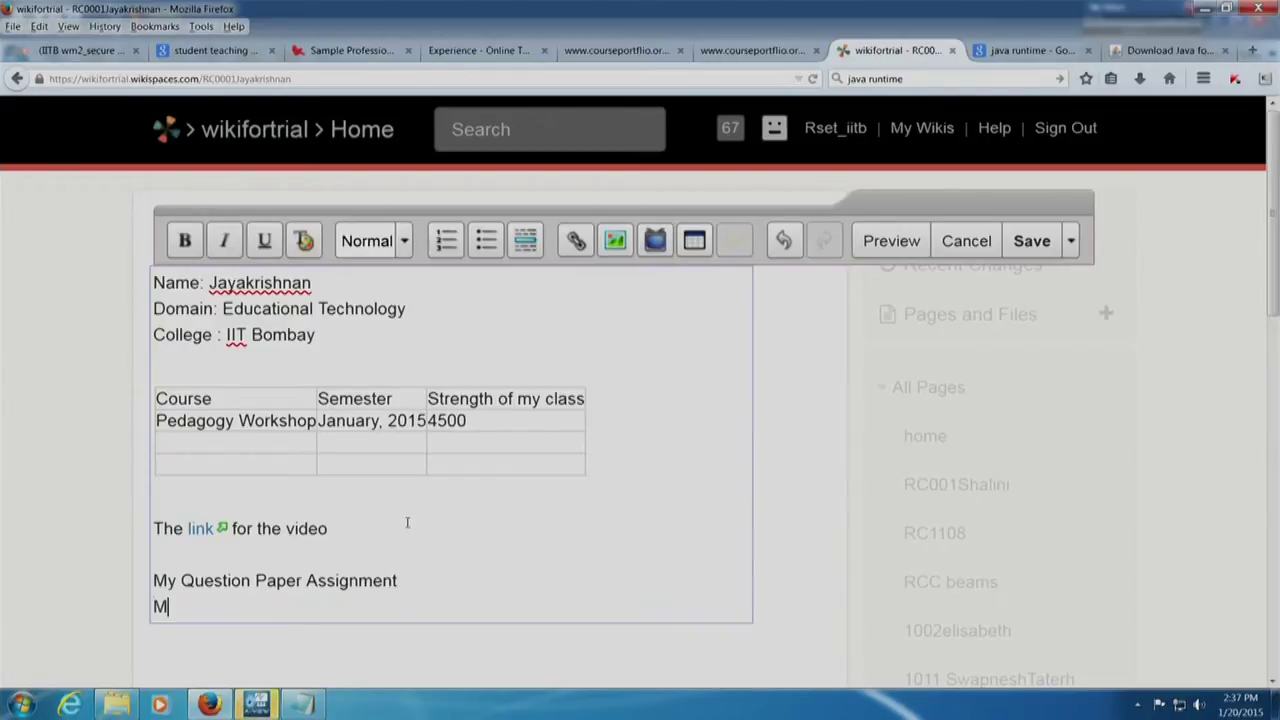
pyautogui.write('y Peer Instruction ')
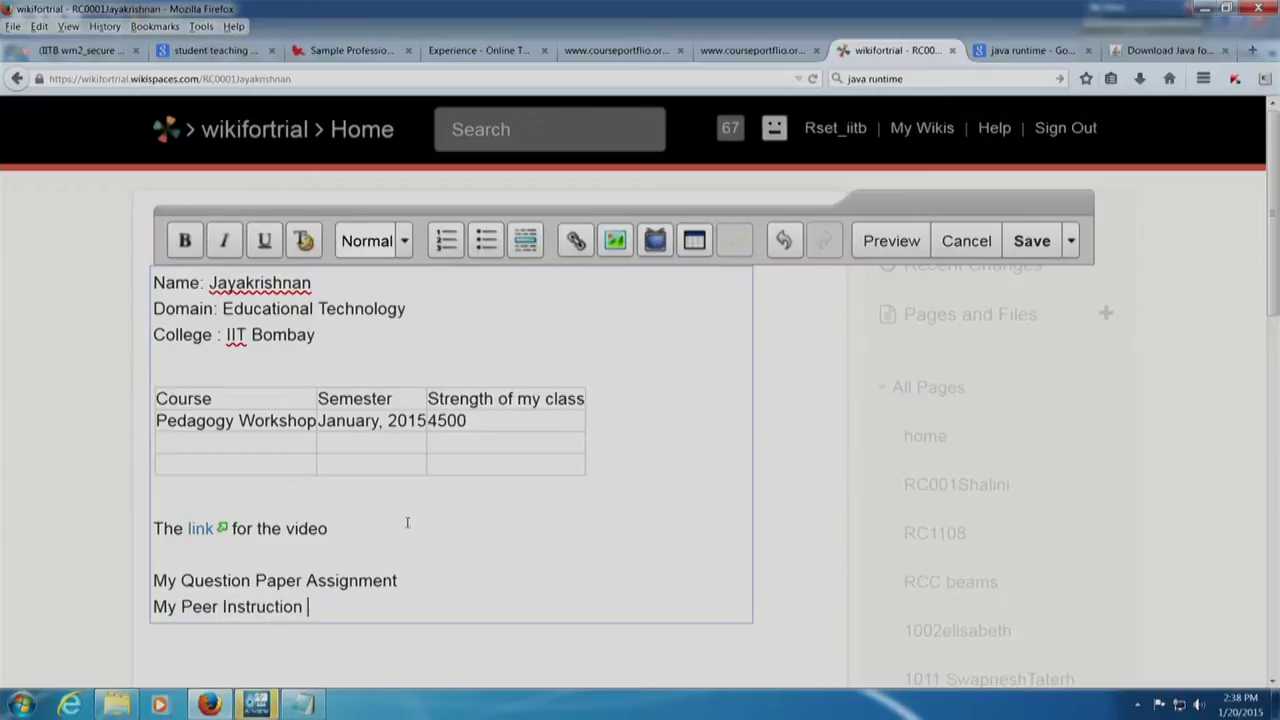
pyautogui.write('Assignment')
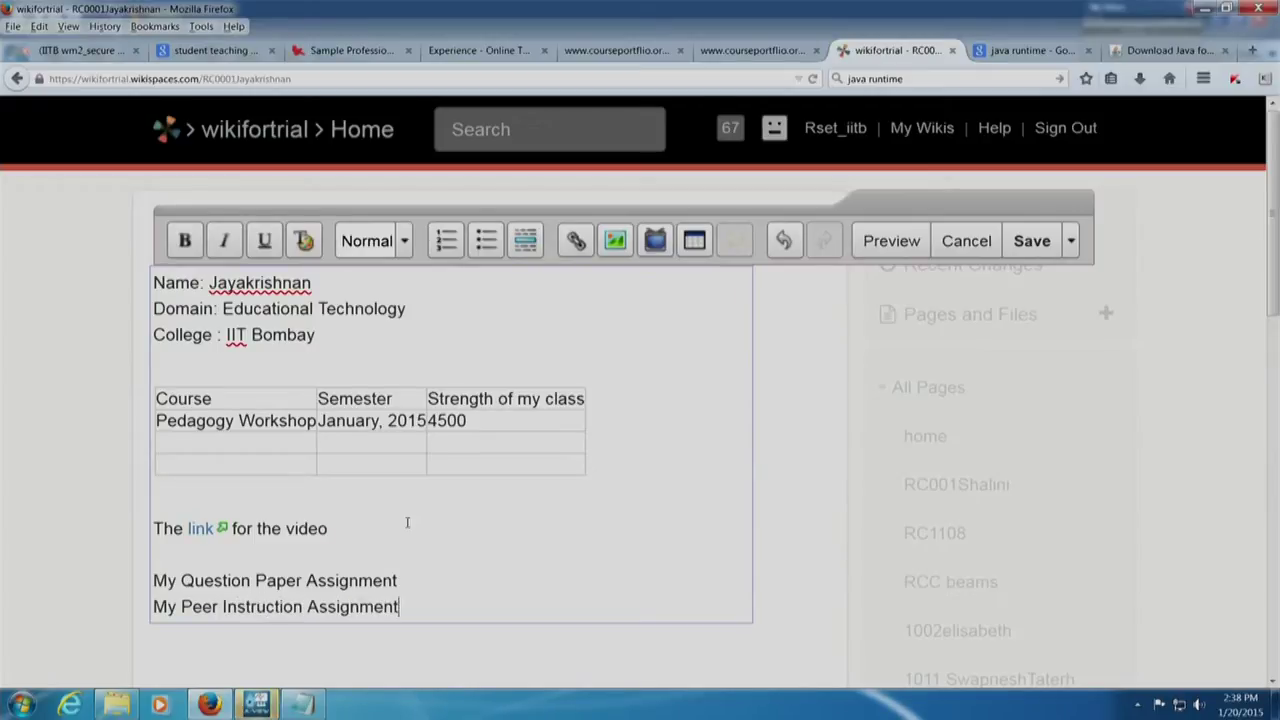
pyautogui.press('Return')
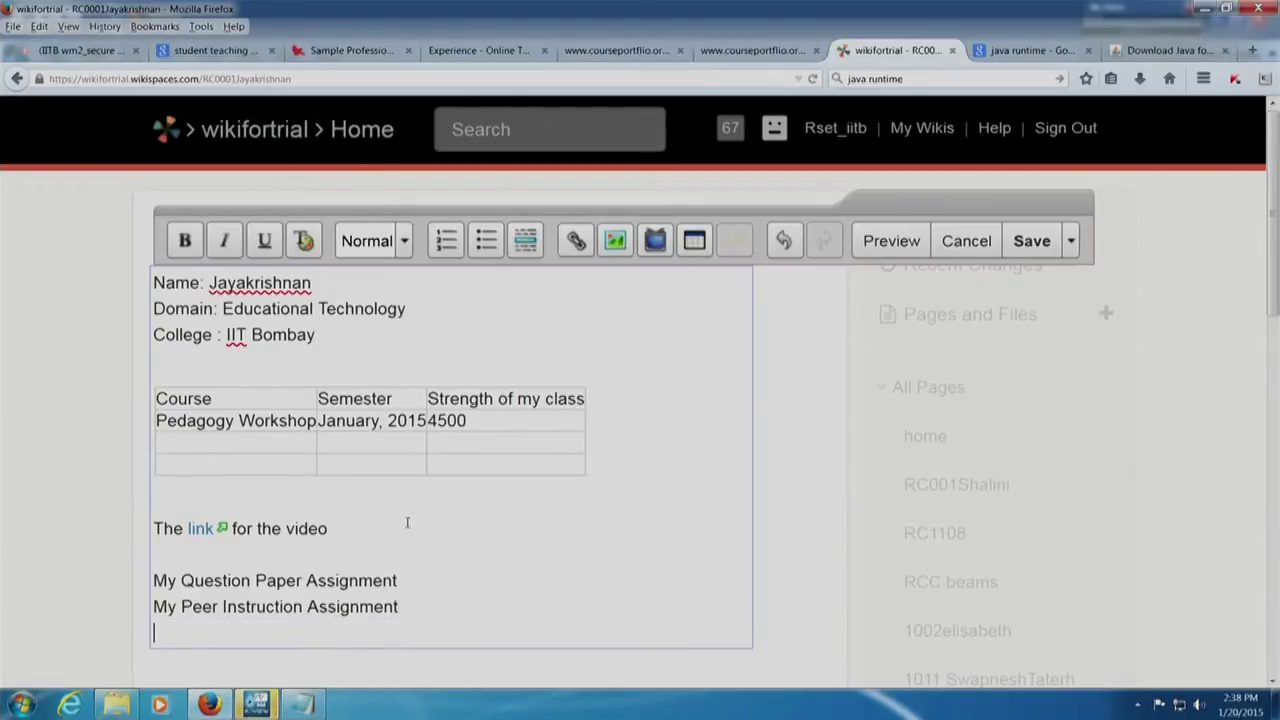
pyautogui.write('My Lesson Plan')
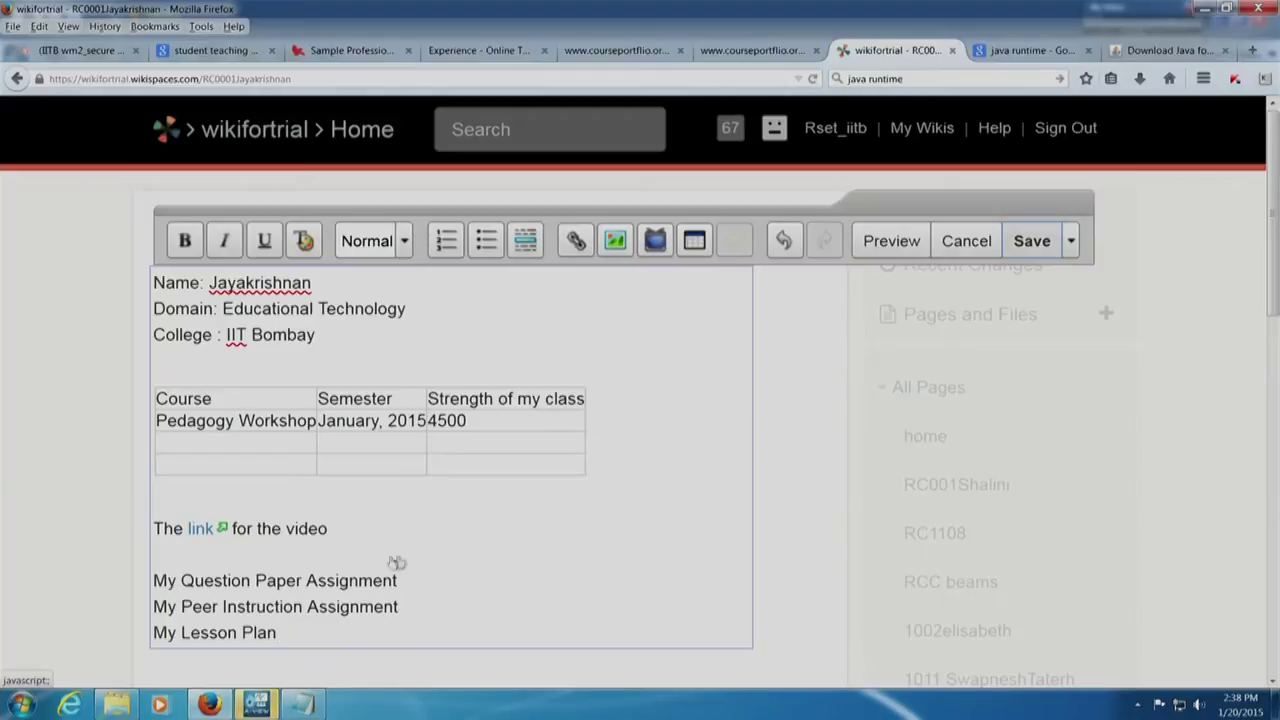
pyautogui.click(1032, 241)
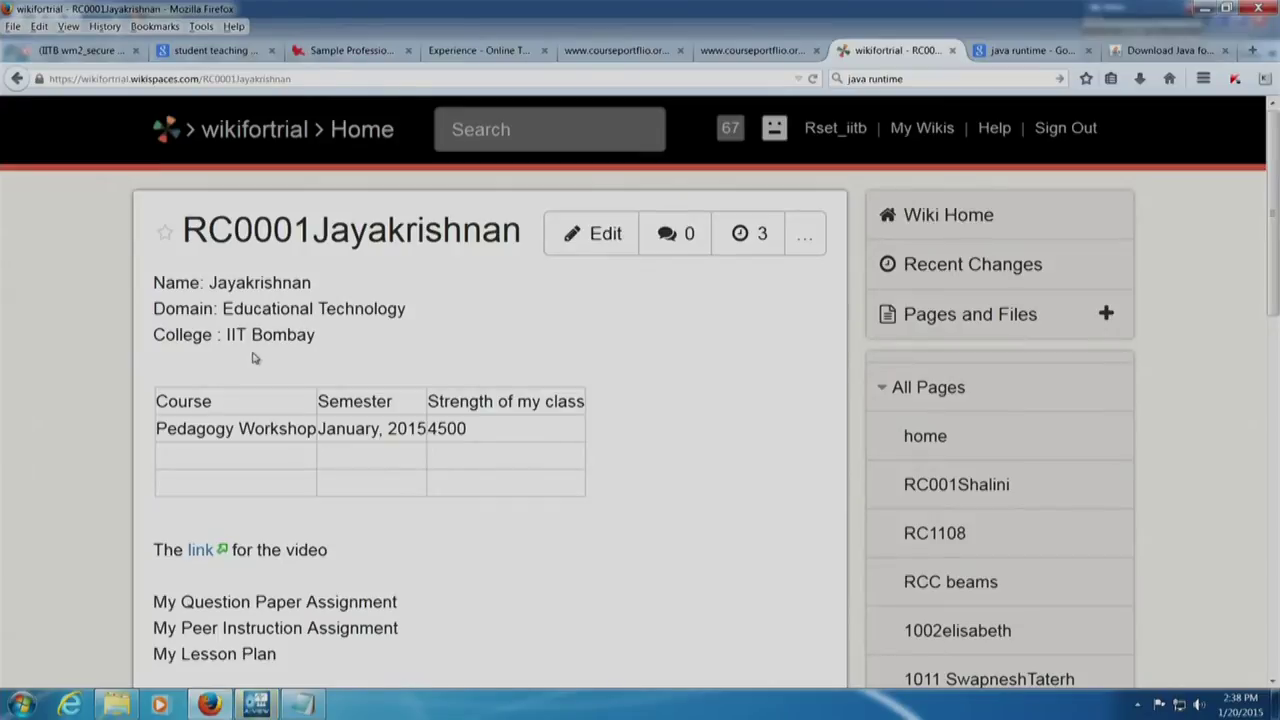
pyautogui.scroll(-3, 262, 423)
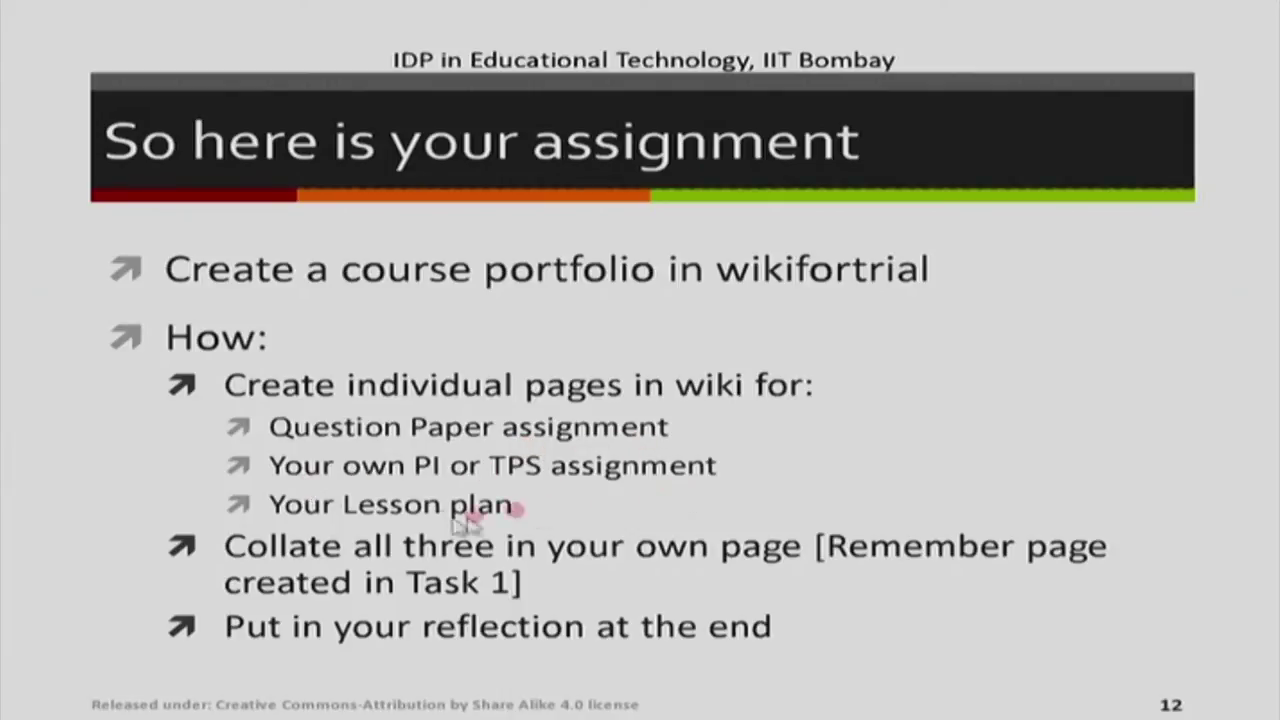
pyautogui.hotkey('alt', 'Tab')
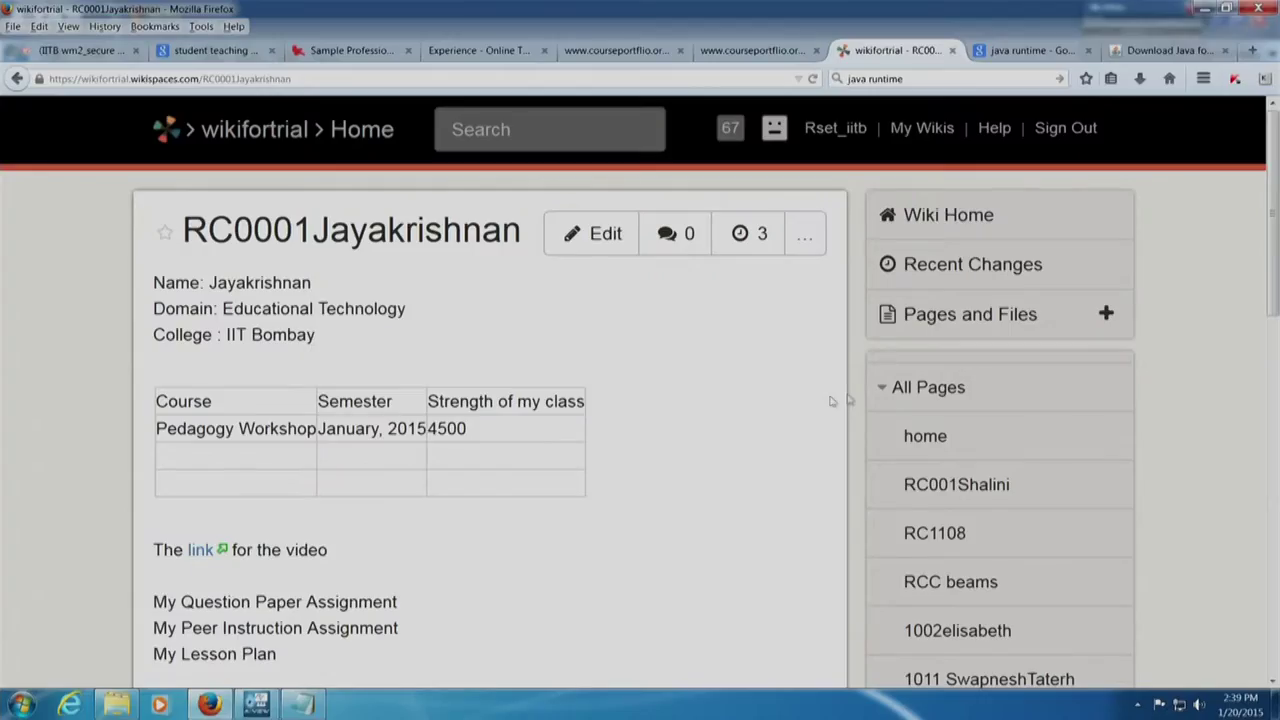
# Create a blank page named with the student's ID, name and '_Qpaper', tagged Portfolio and Qpaper.
pyautogui.click(1106, 316)
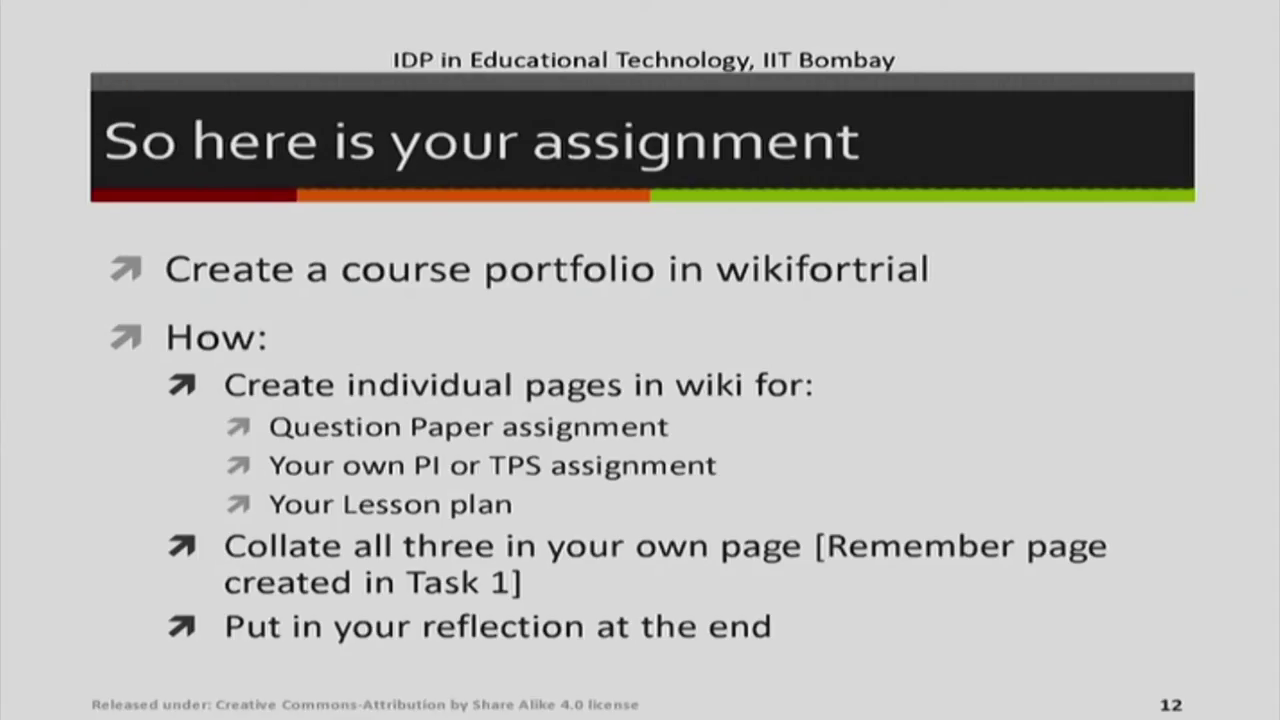
pyautogui.press('Right')
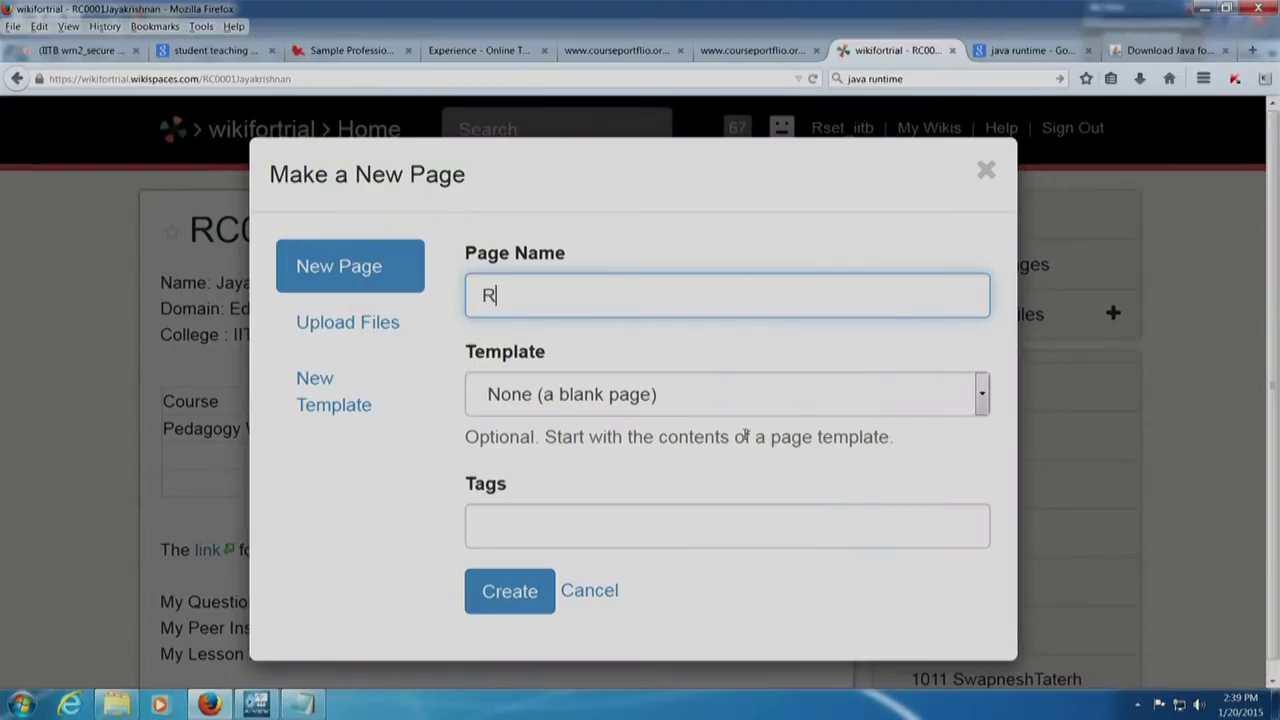
pyautogui.write('C0001')
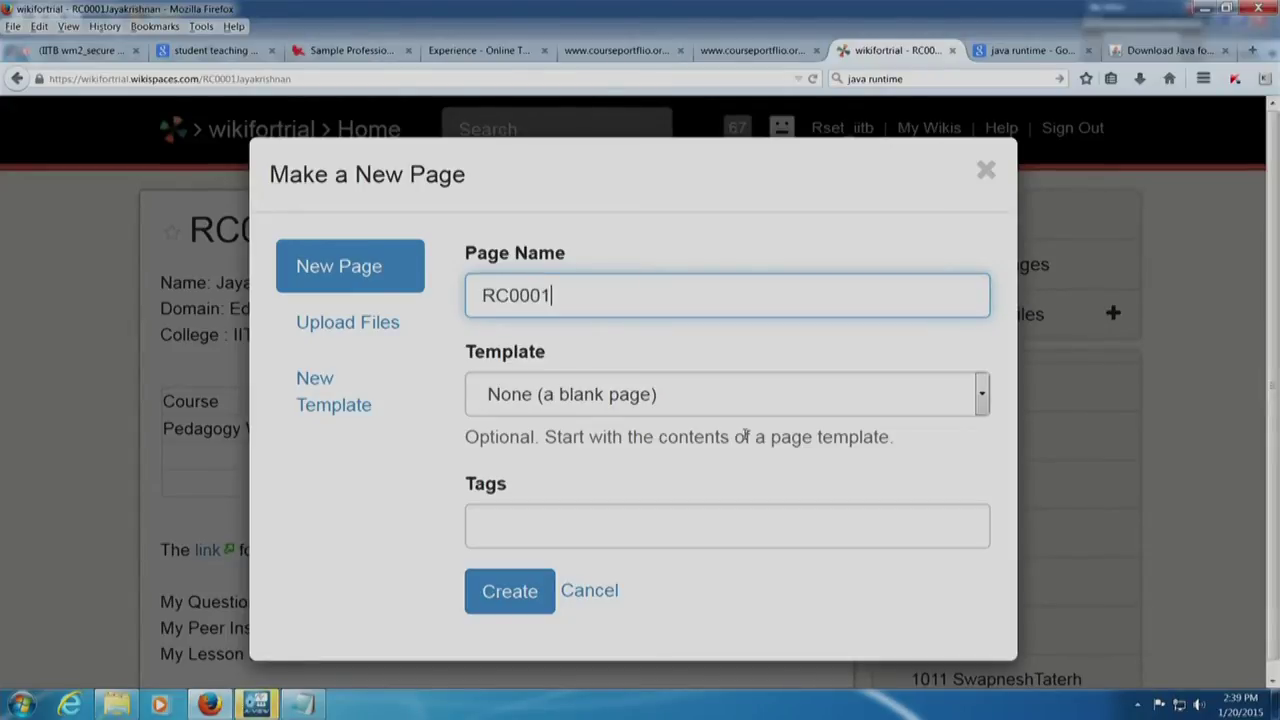
pyautogui.write('_Jayakrishnan')
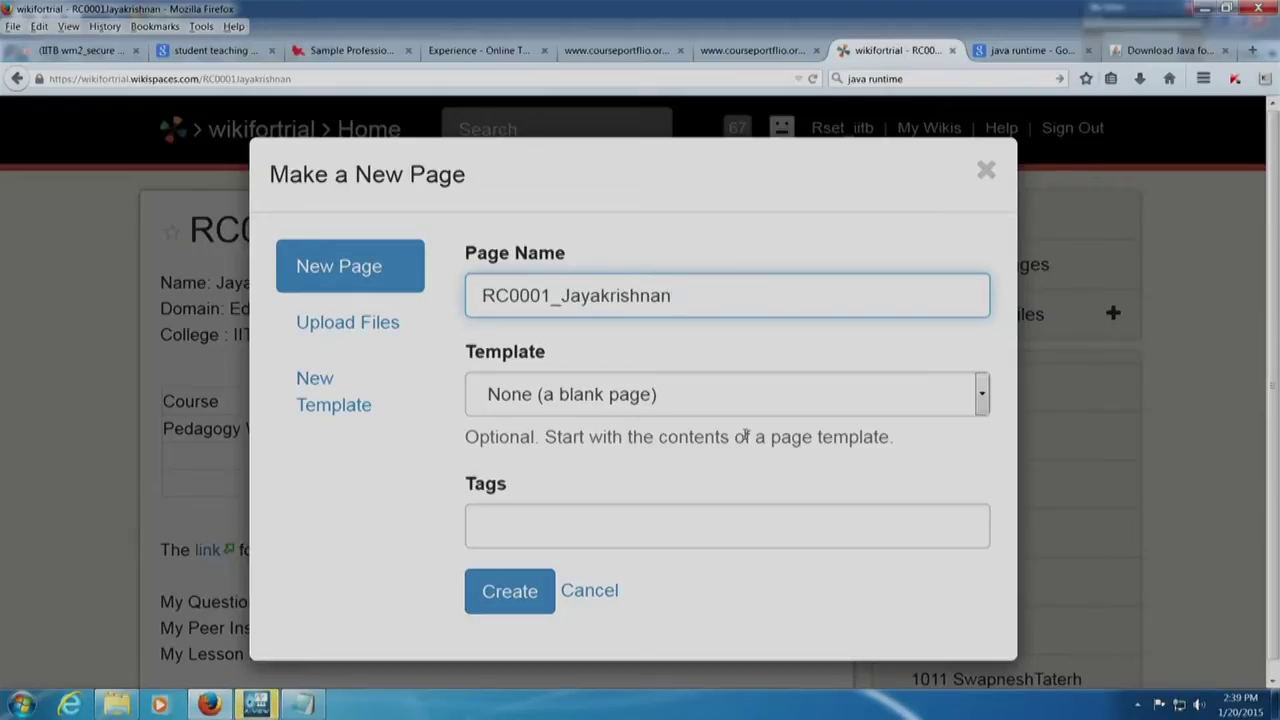
pyautogui.write('_Qpaper')
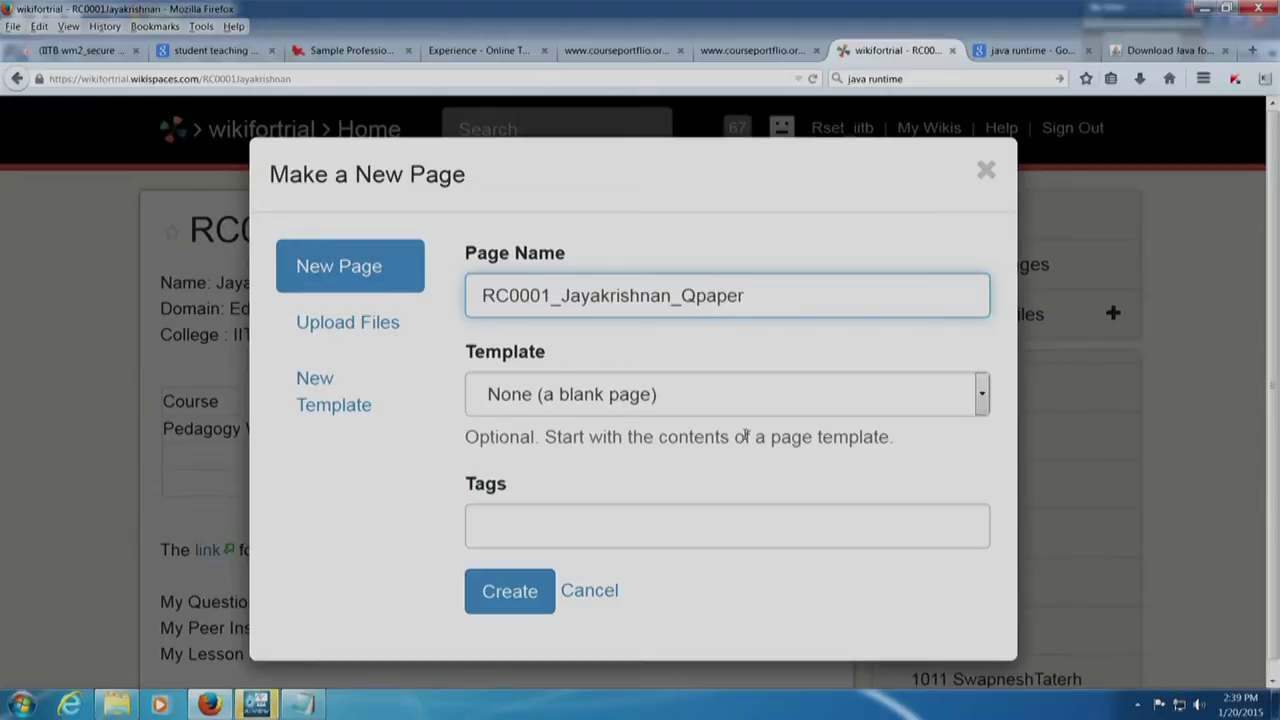
pyautogui.click(765, 535)
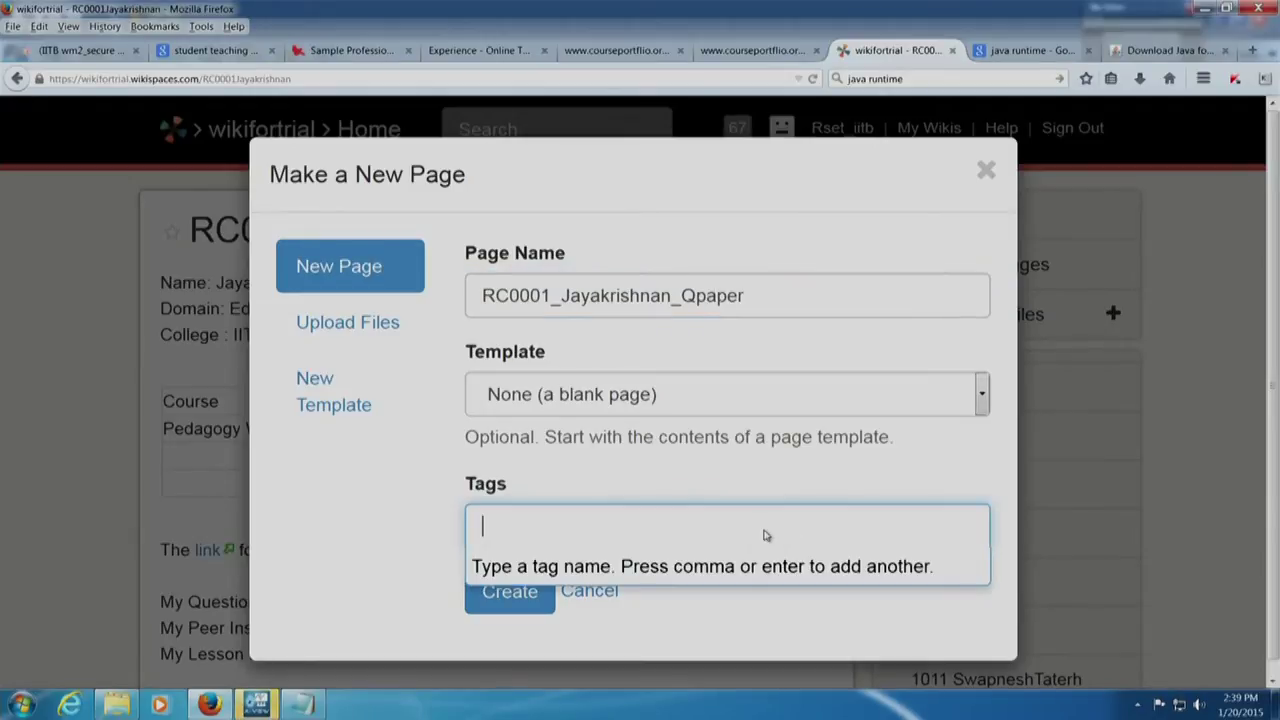
pyautogui.write('Portfolio')
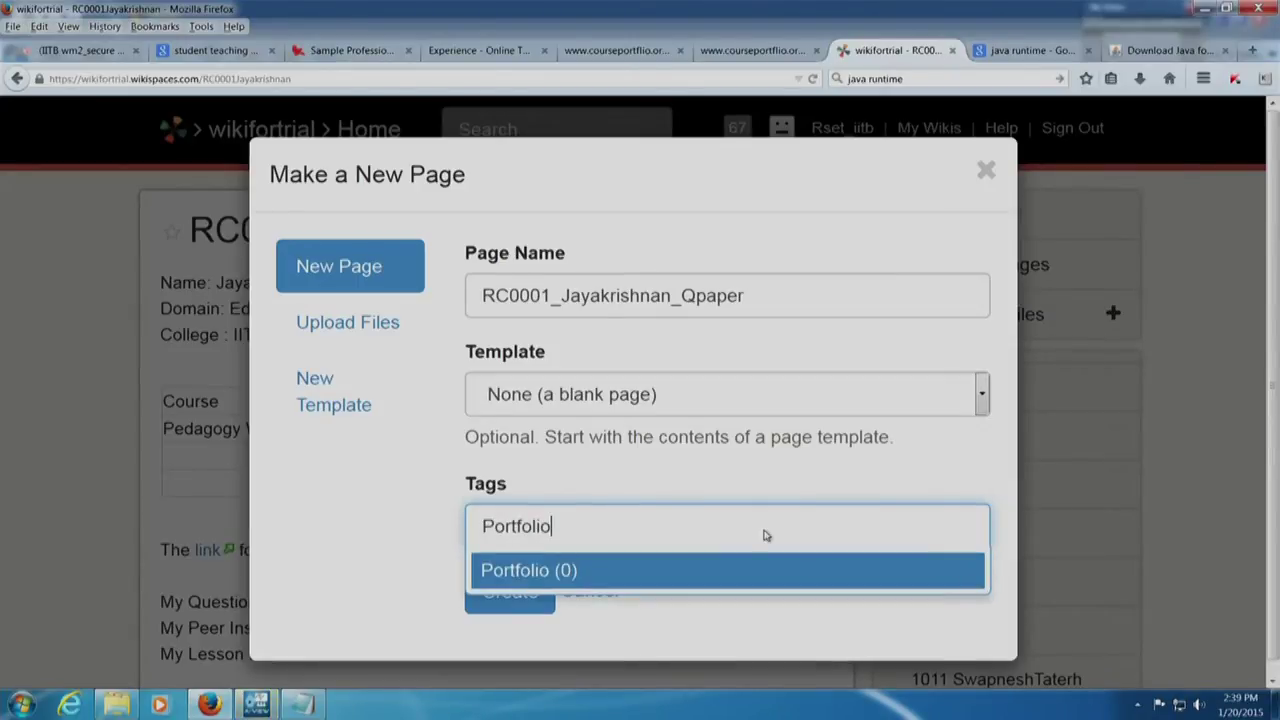
pyautogui.press('Return')
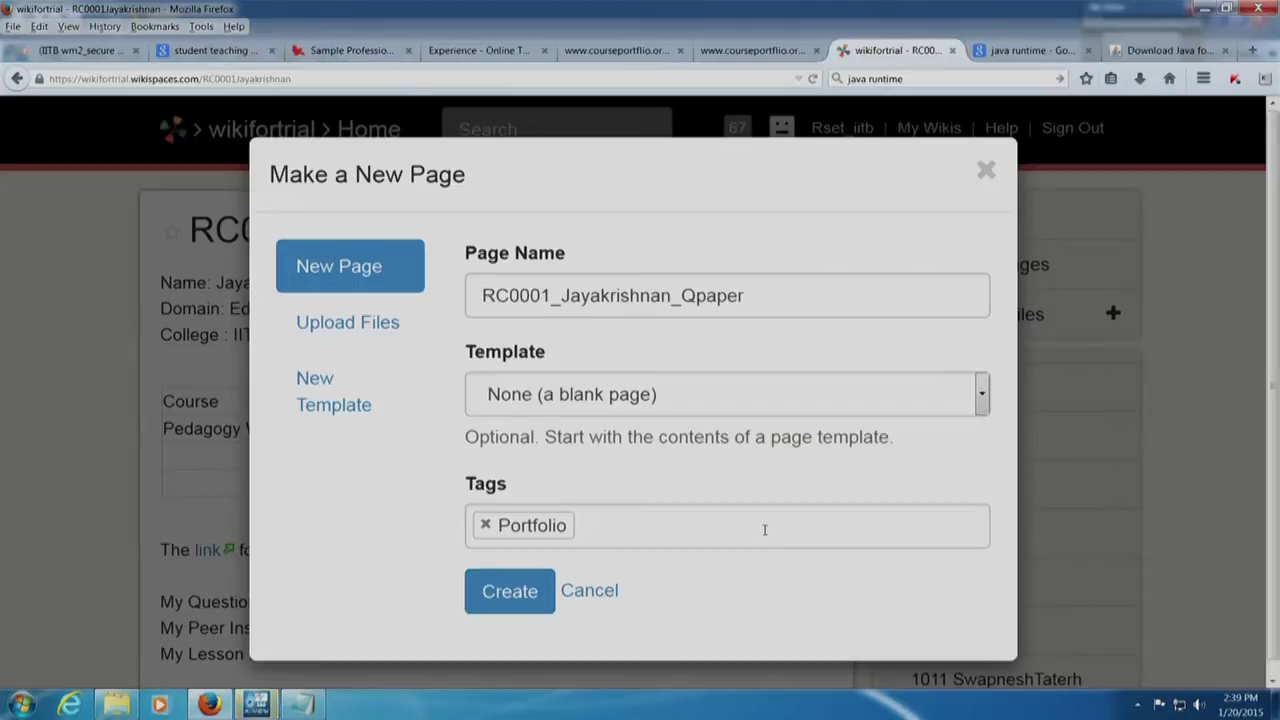
pyautogui.write('Q')
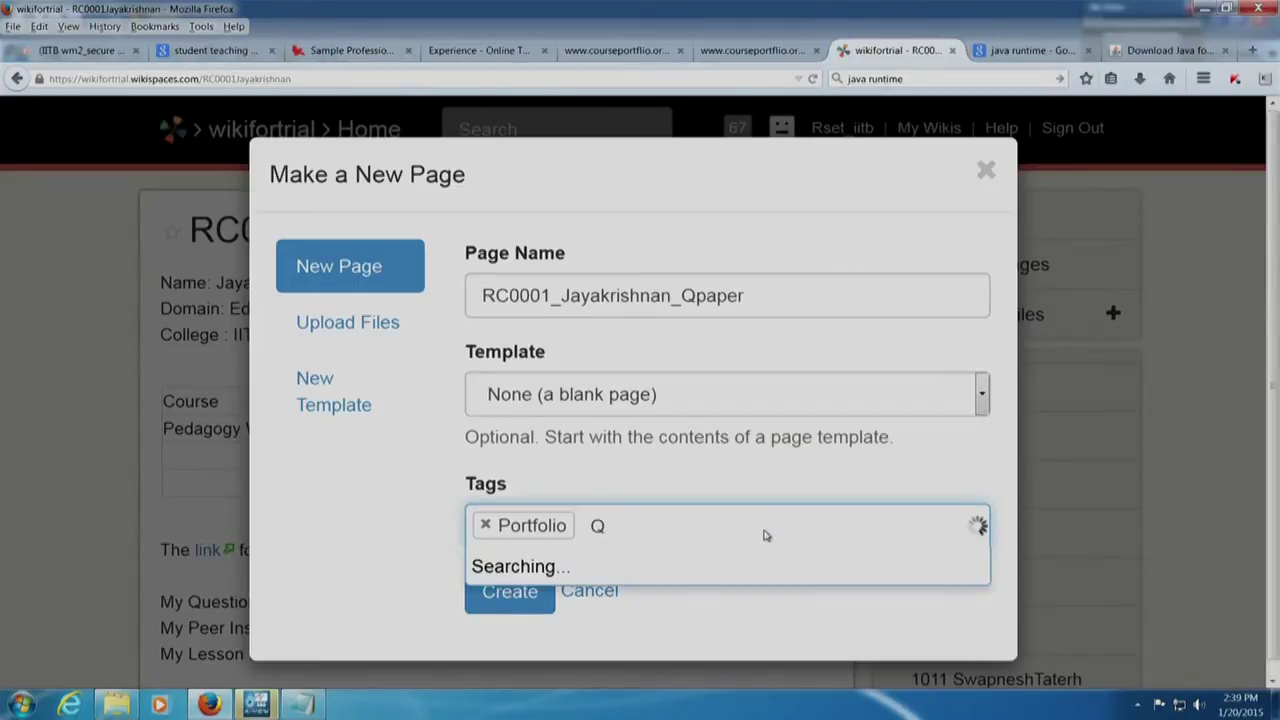
pyautogui.write('paper')
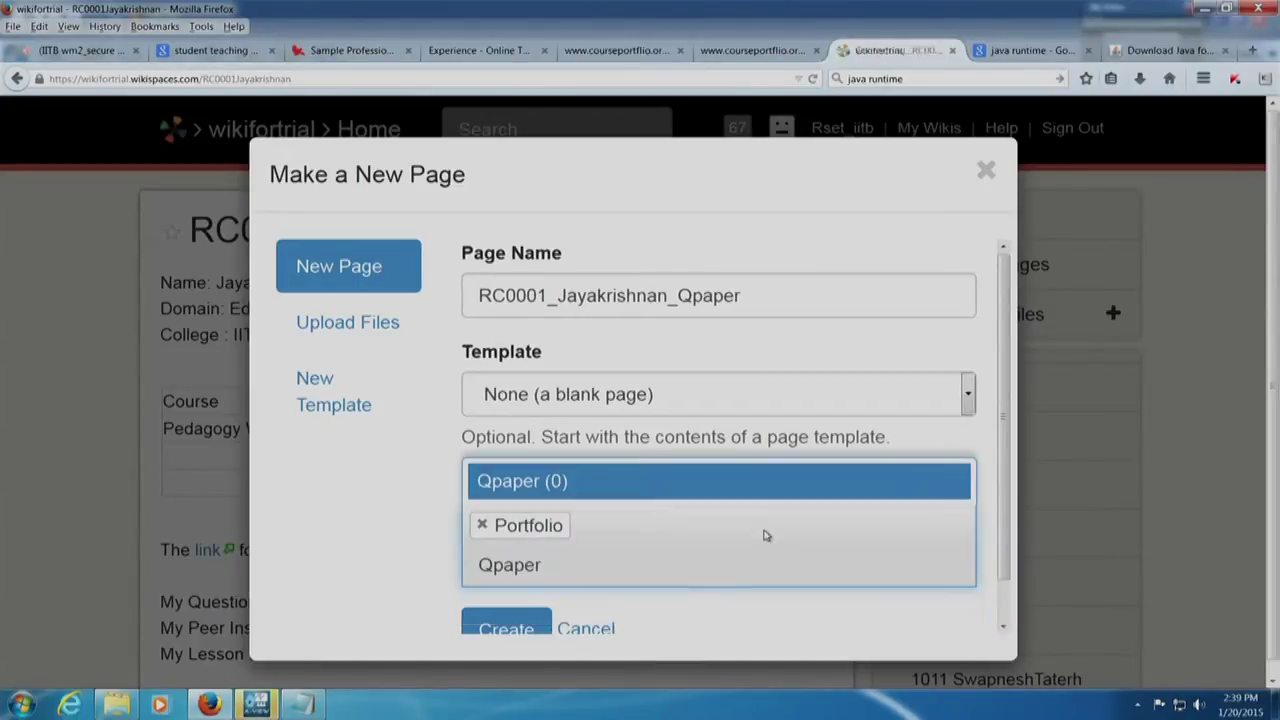
pyautogui.press('Return')
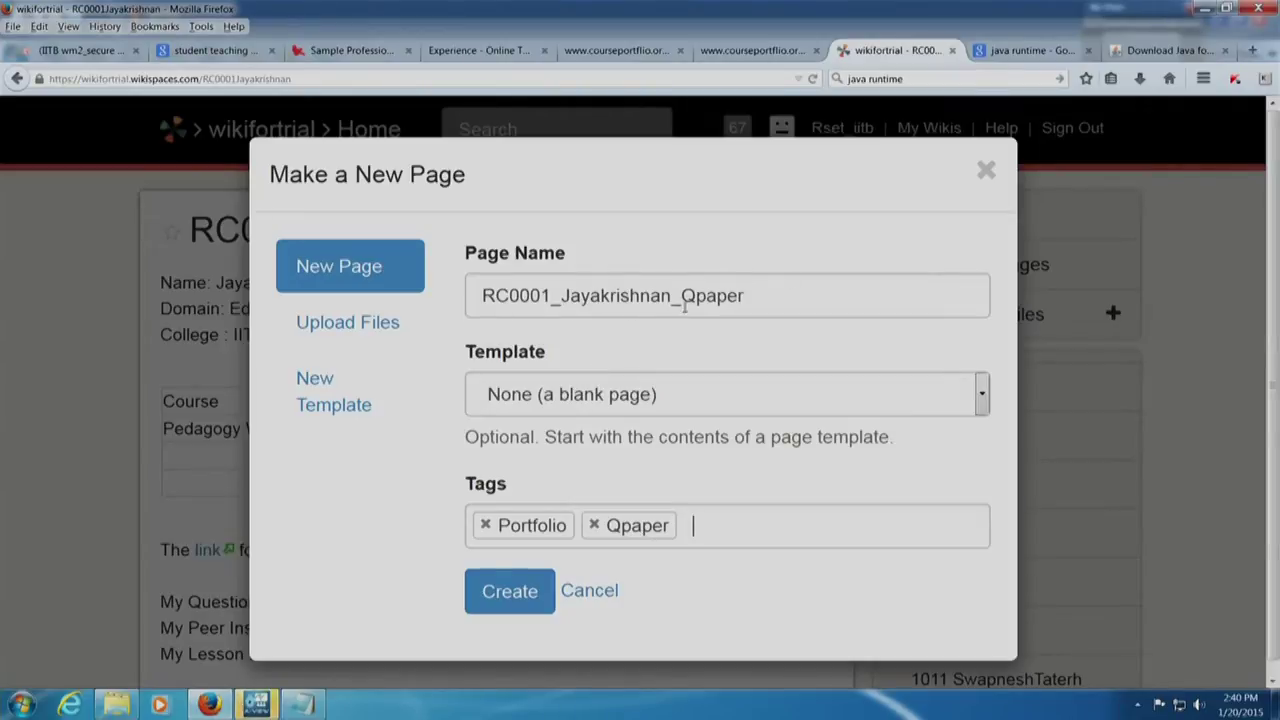
pyautogui.click(530, 598)
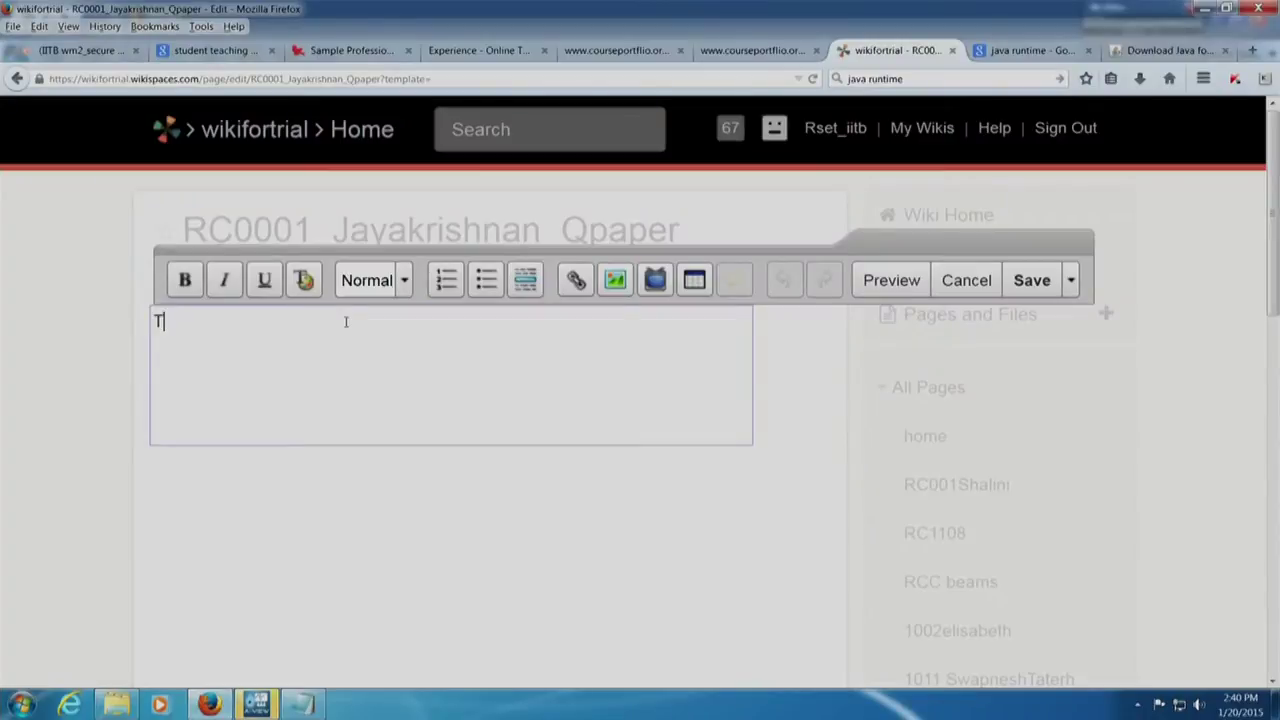
# Type 'This page will contain my Question Paper assignment.', fixing the typo, and save the page.
pyautogui.write('his page will contain')
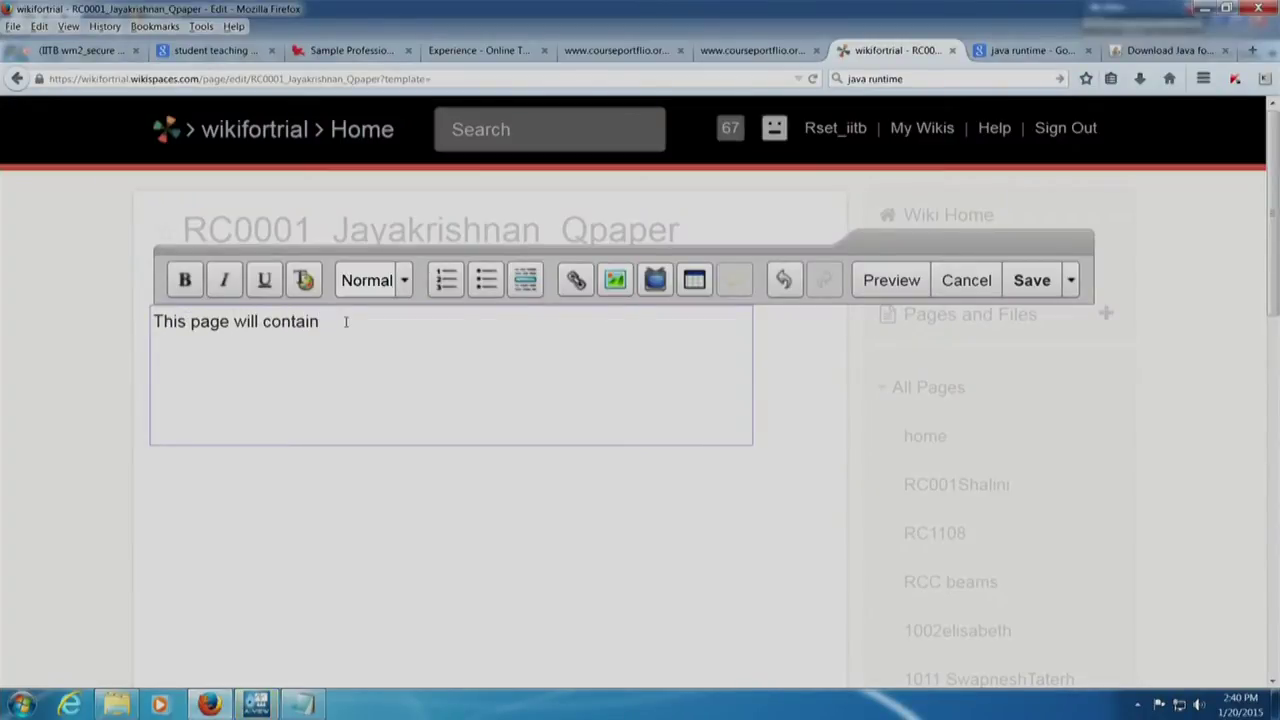
pyautogui.write(' my Quest')
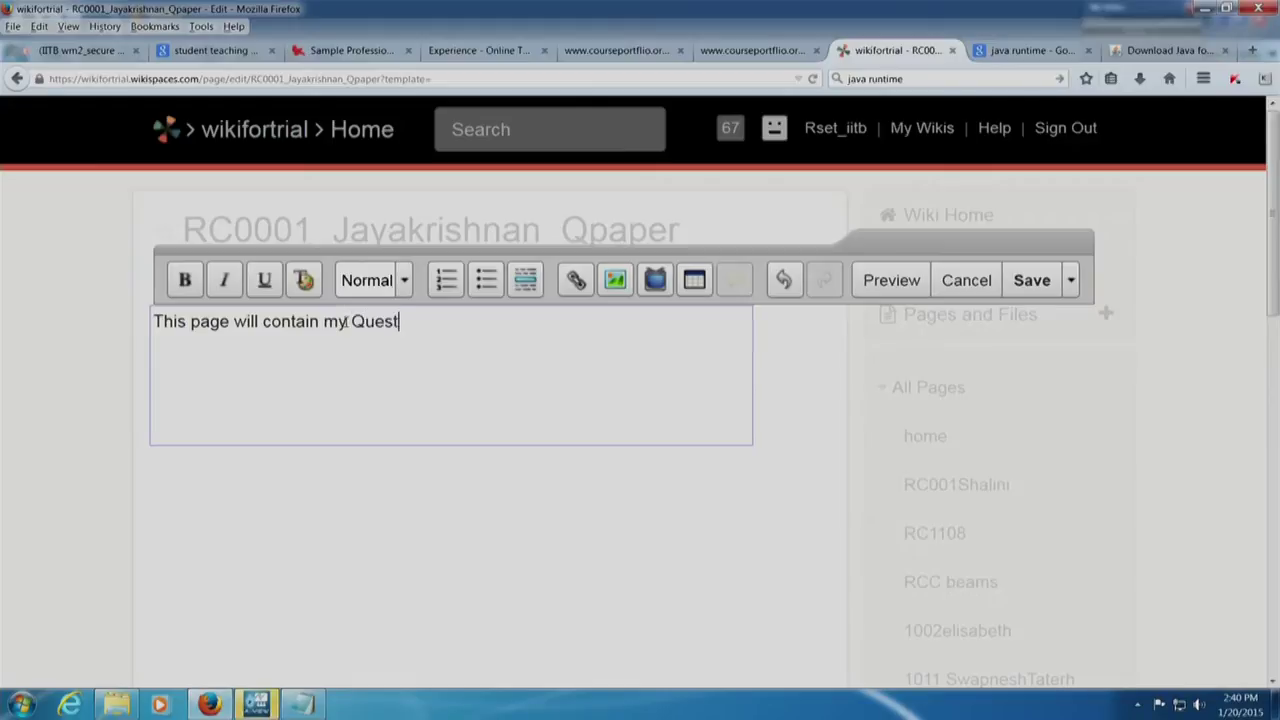
pyautogui.write('ion Papert')
pyautogui.write('asig')
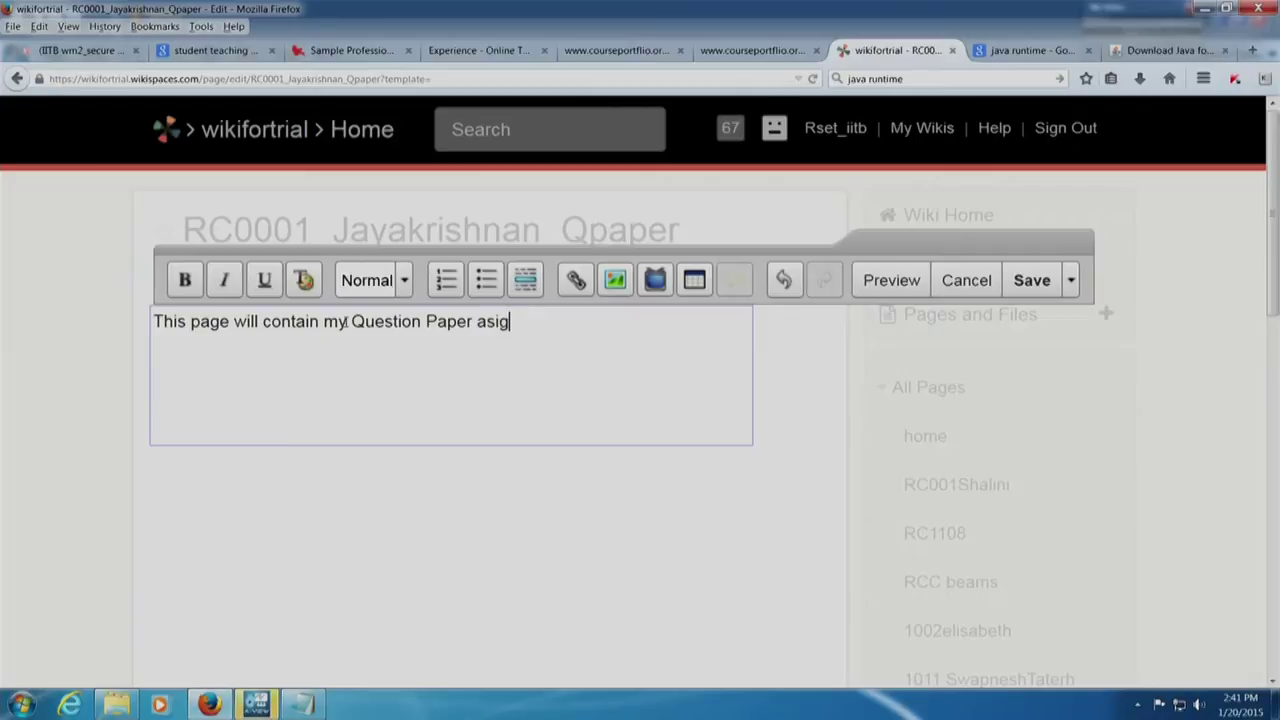
pyautogui.press('BackSpace')
pyautogui.press('BackSpace')
pyautogui.write('signment.')
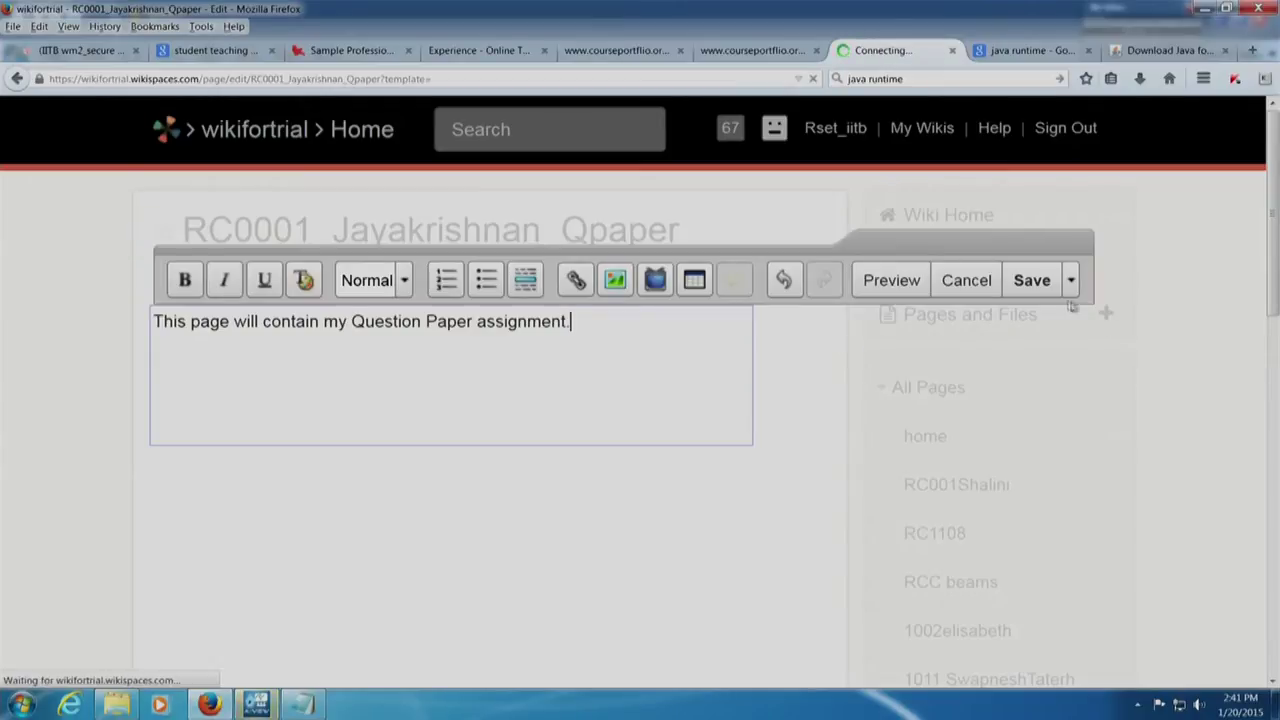
pyautogui.click(1045, 287)
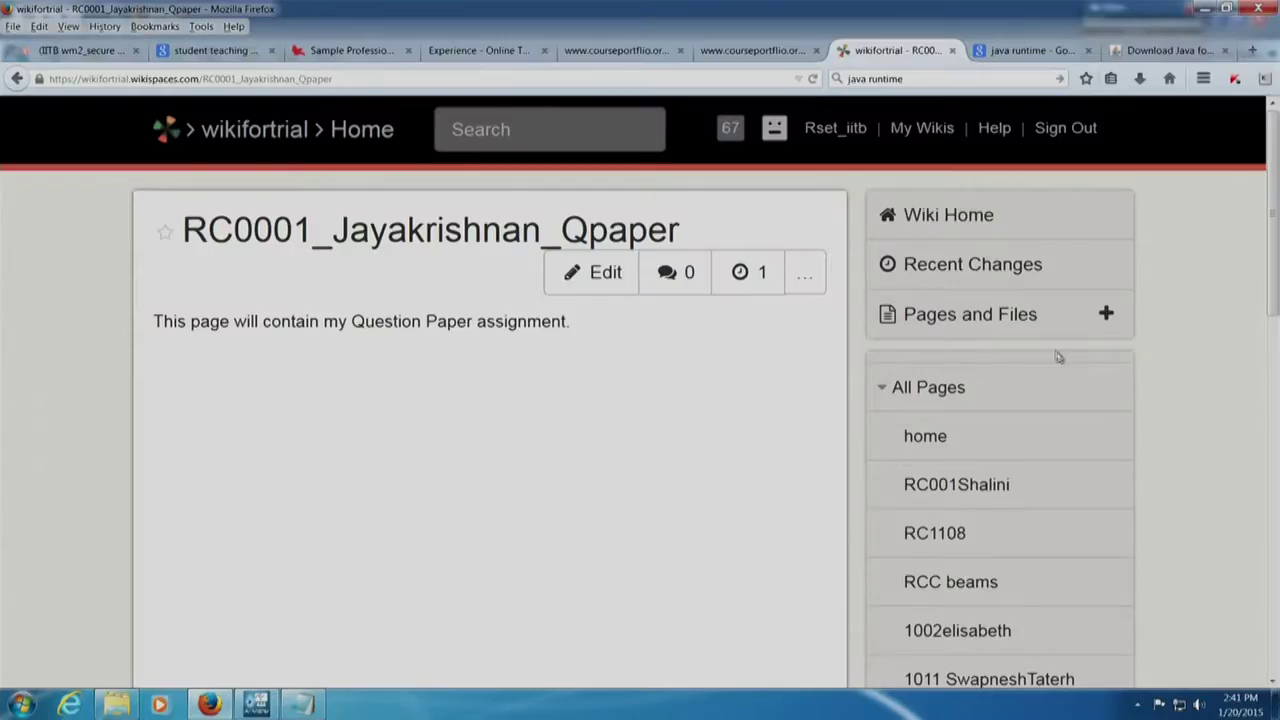
# Start a new page, reusing the previous page name with Qpaper replaced by 'TPS'.
pyautogui.click(1108, 316)
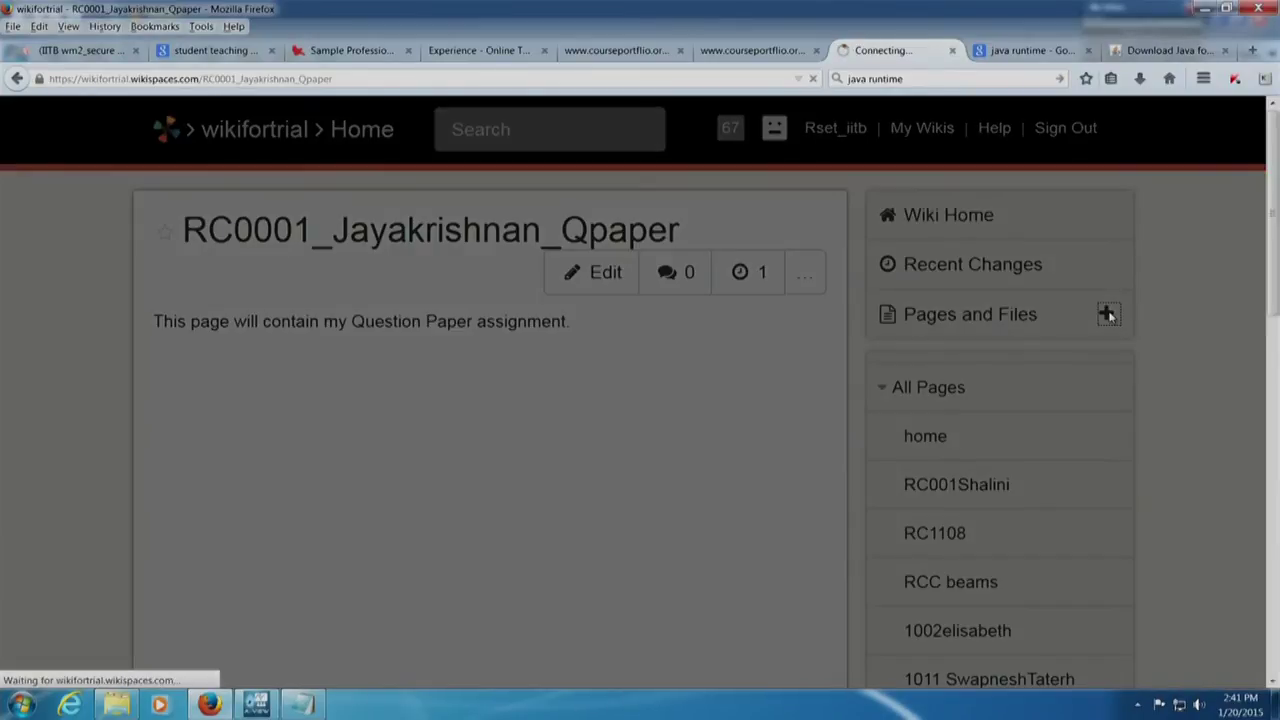
pyautogui.click(604, 295)
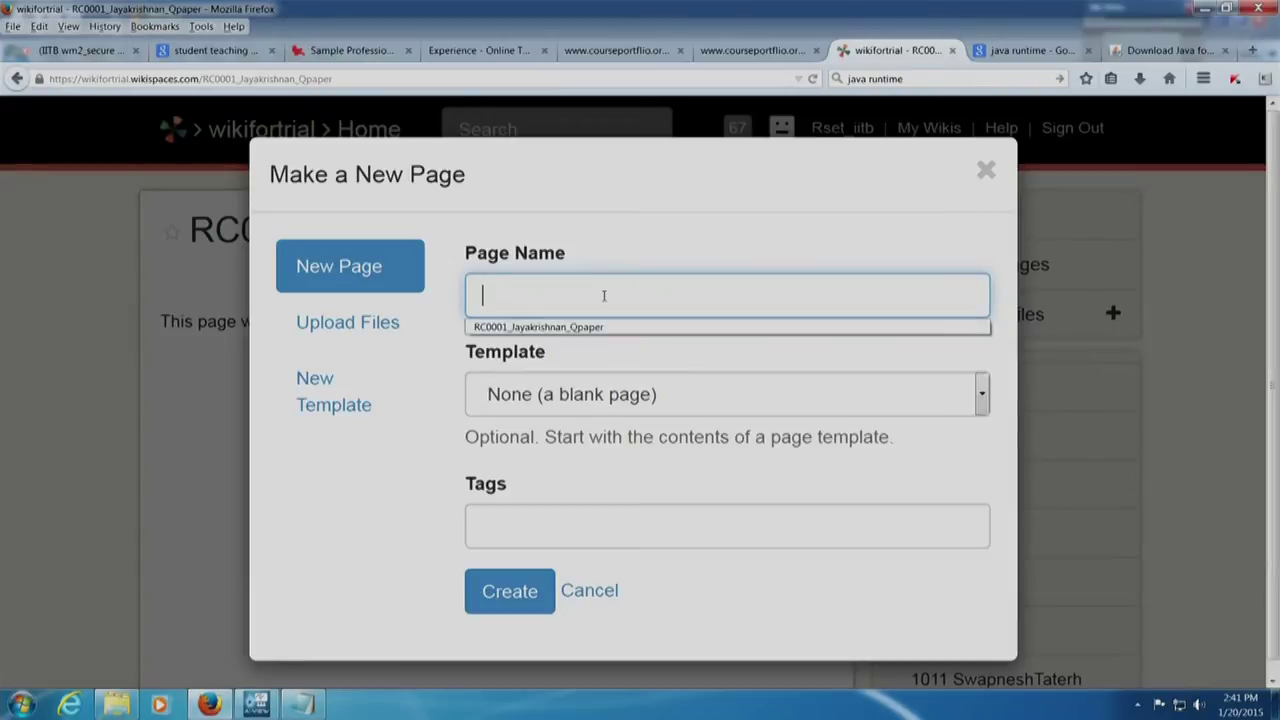
pyautogui.write('RC')
pyautogui.press('Down')
pyautogui.press('Return')
pyautogui.press('Tab')
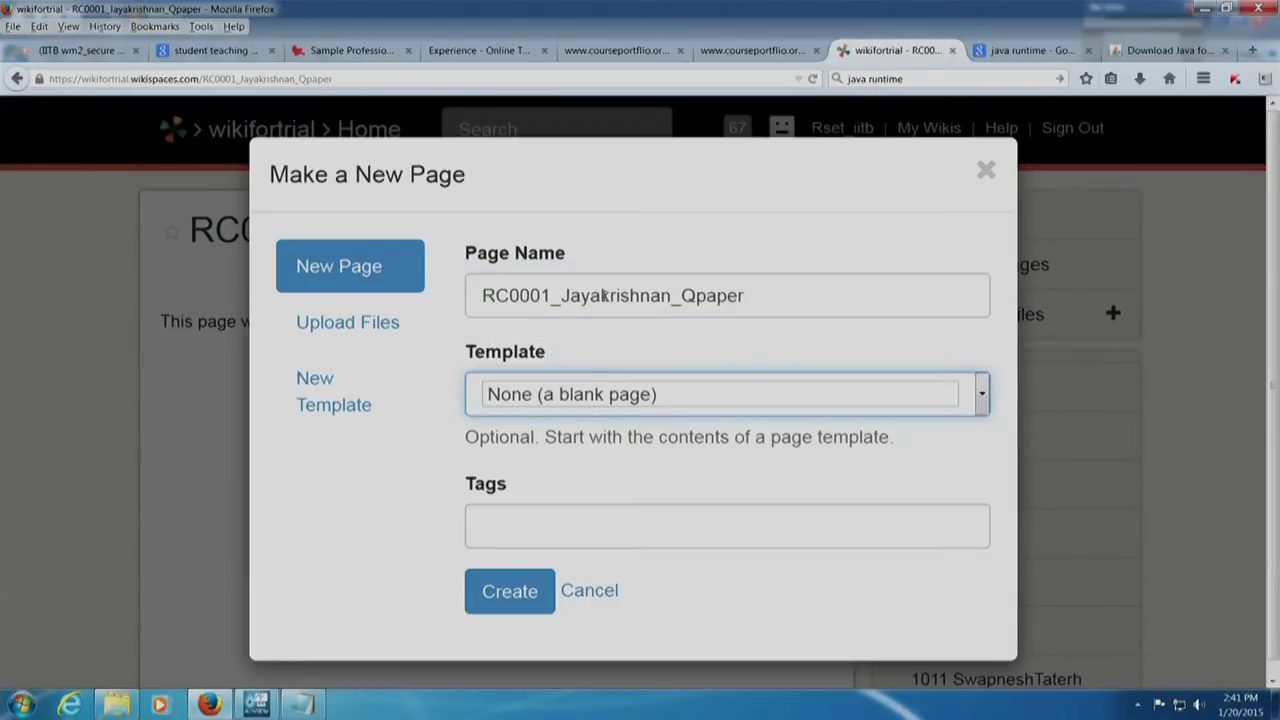
pyautogui.moveTo(683, 293); pyautogui.dragTo(759, 291)
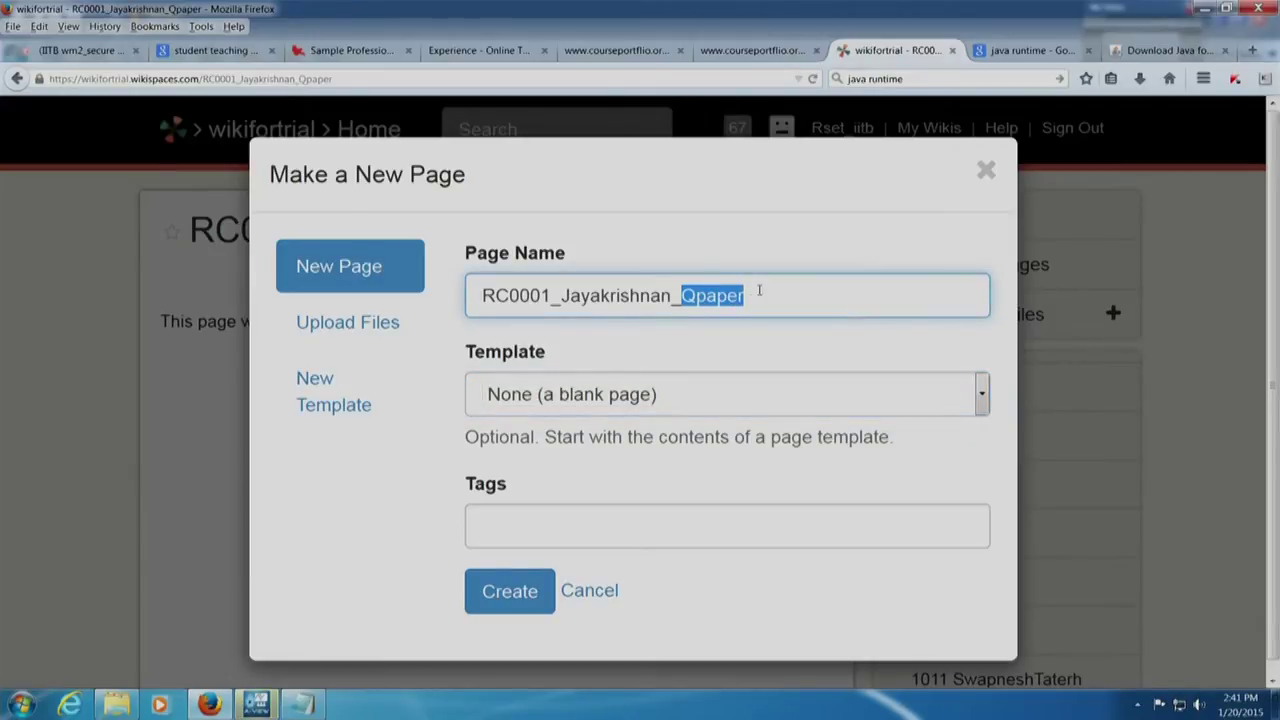
pyautogui.write('TPS')
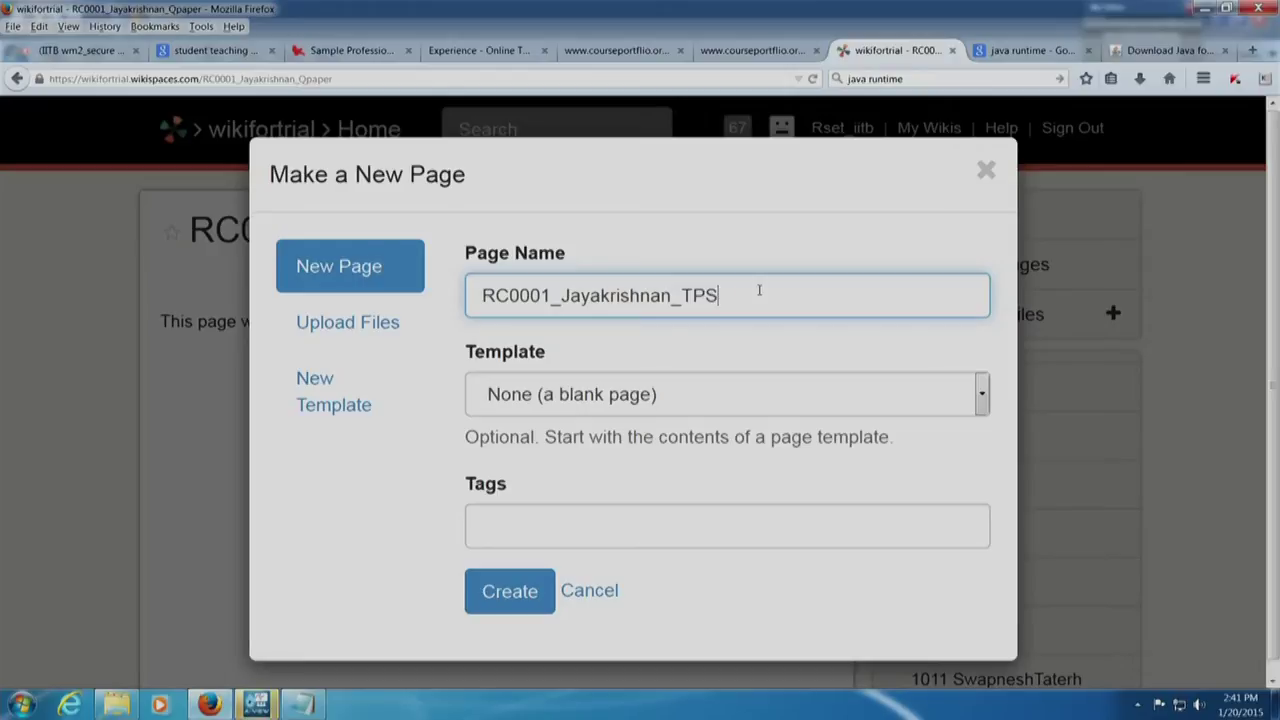
# Tag the new page Portfolio and TPS.
pyautogui.click(651, 546)
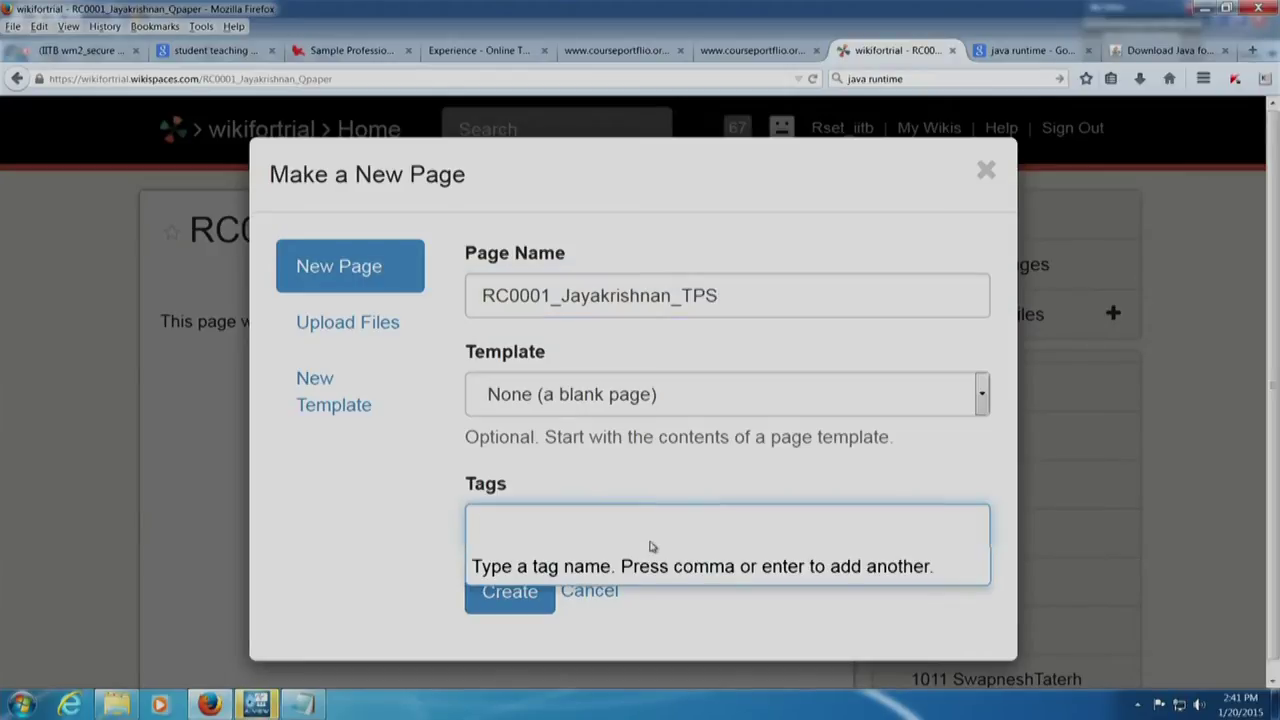
pyautogui.write('Portfolio')
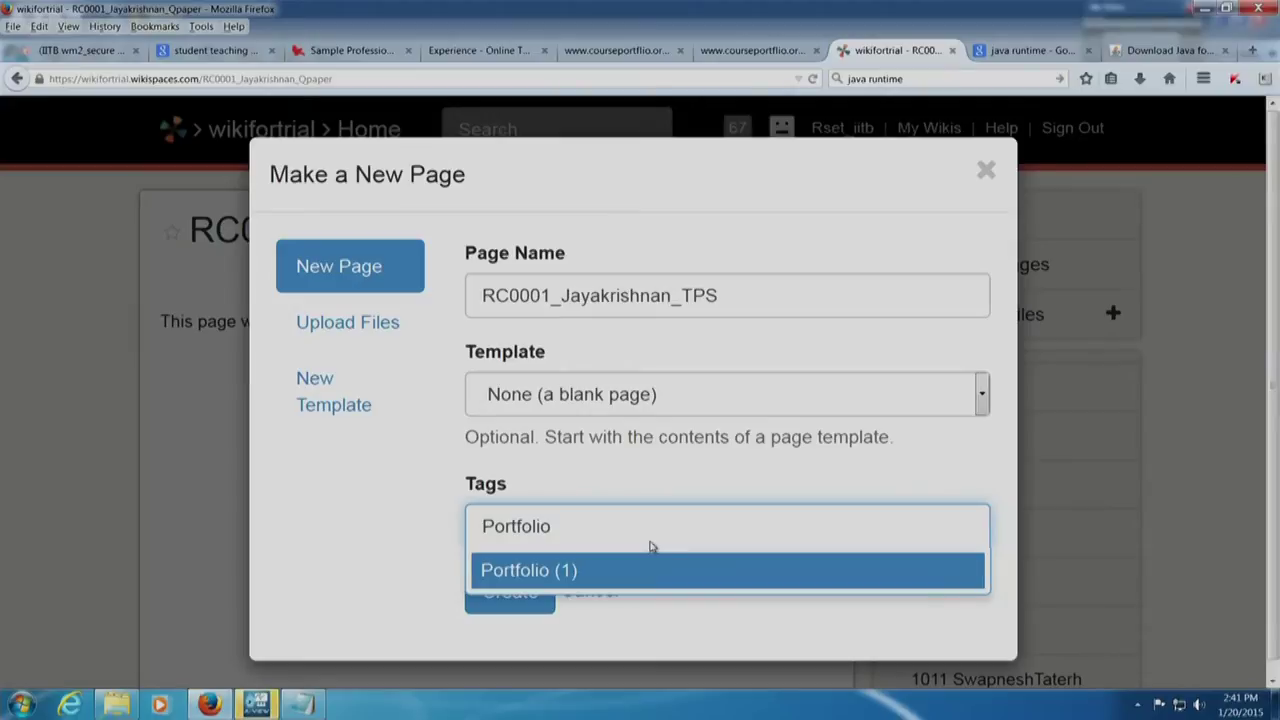
pyautogui.press('Return')
pyautogui.write('TPS')
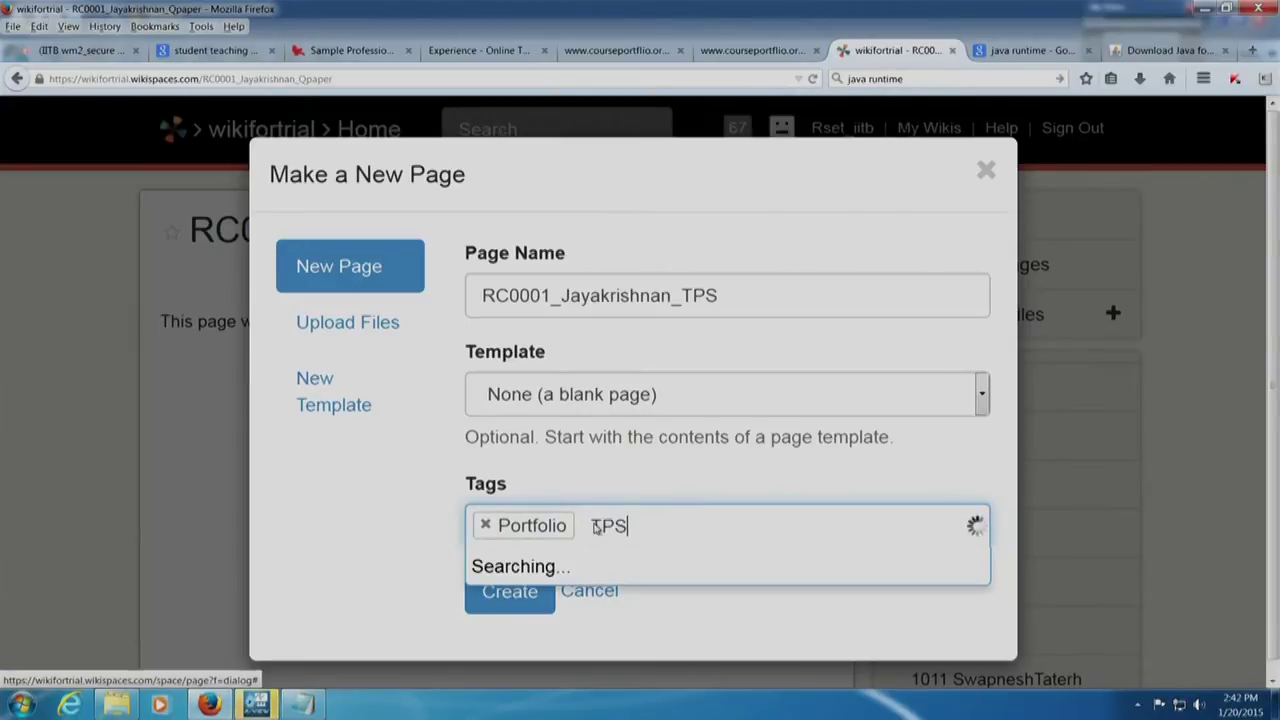
pyautogui.press('Return')
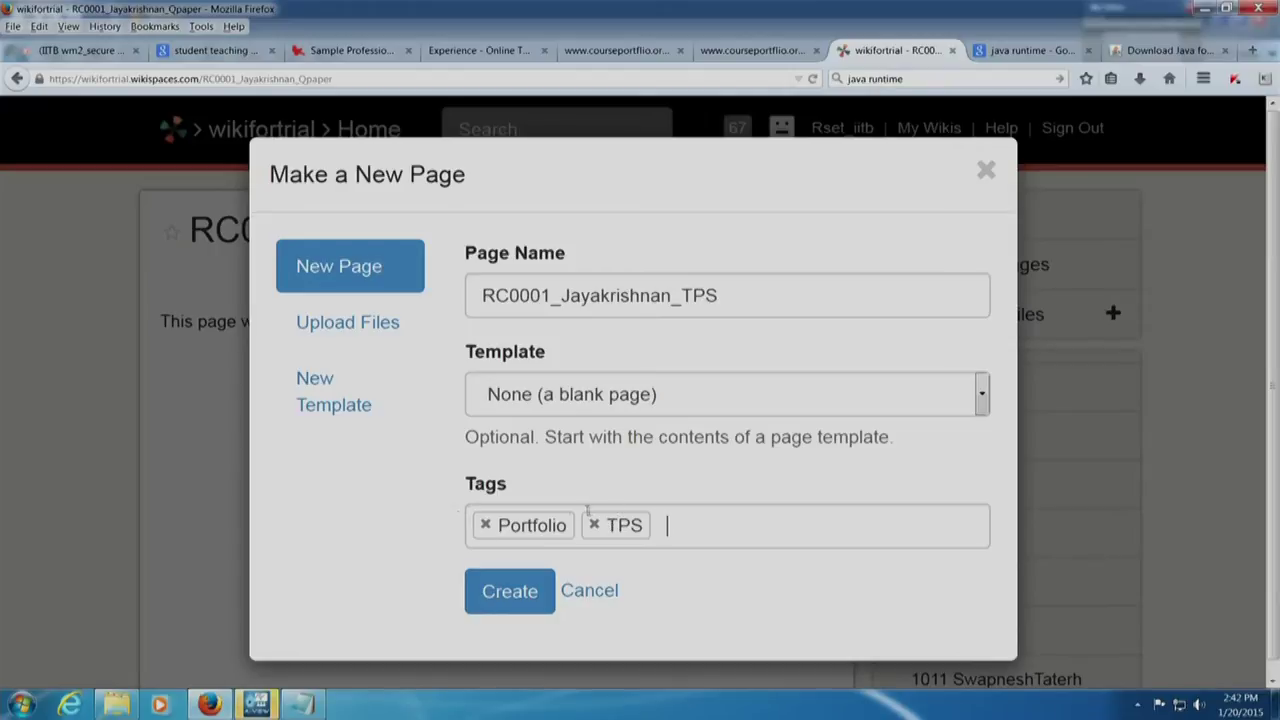
# Create the TPS page and type 'Type in your TPS strategy:' followed by Course and Domain headings.
pyautogui.click(505, 592)
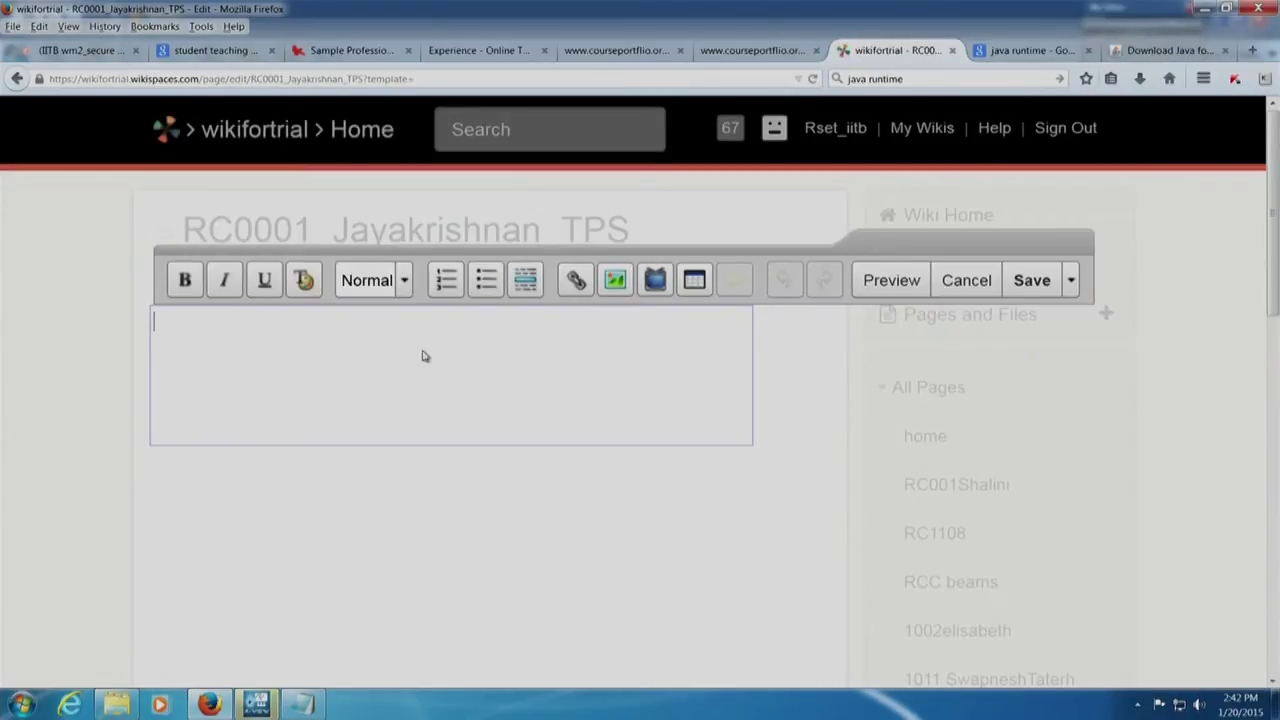
pyautogui.write('This')
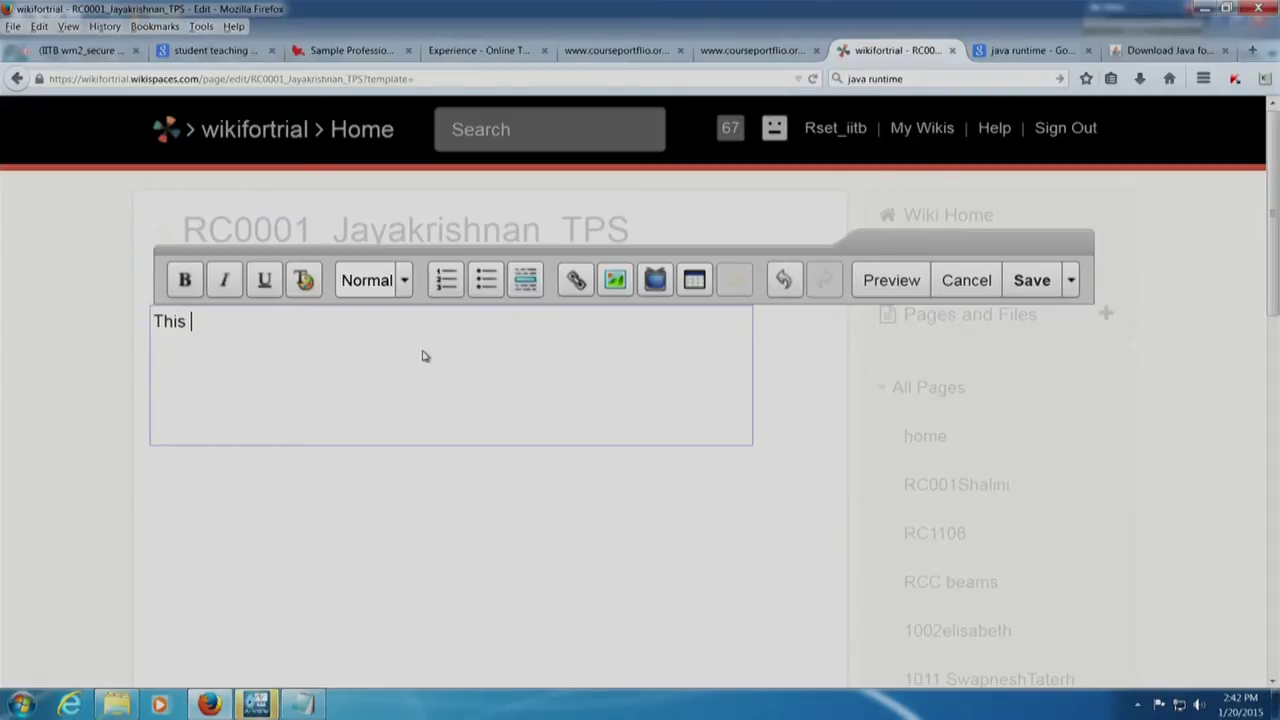
pyautogui.press('BackSpace')
pyautogui.press('BackSpace')
pyautogui.write('Type in yo')
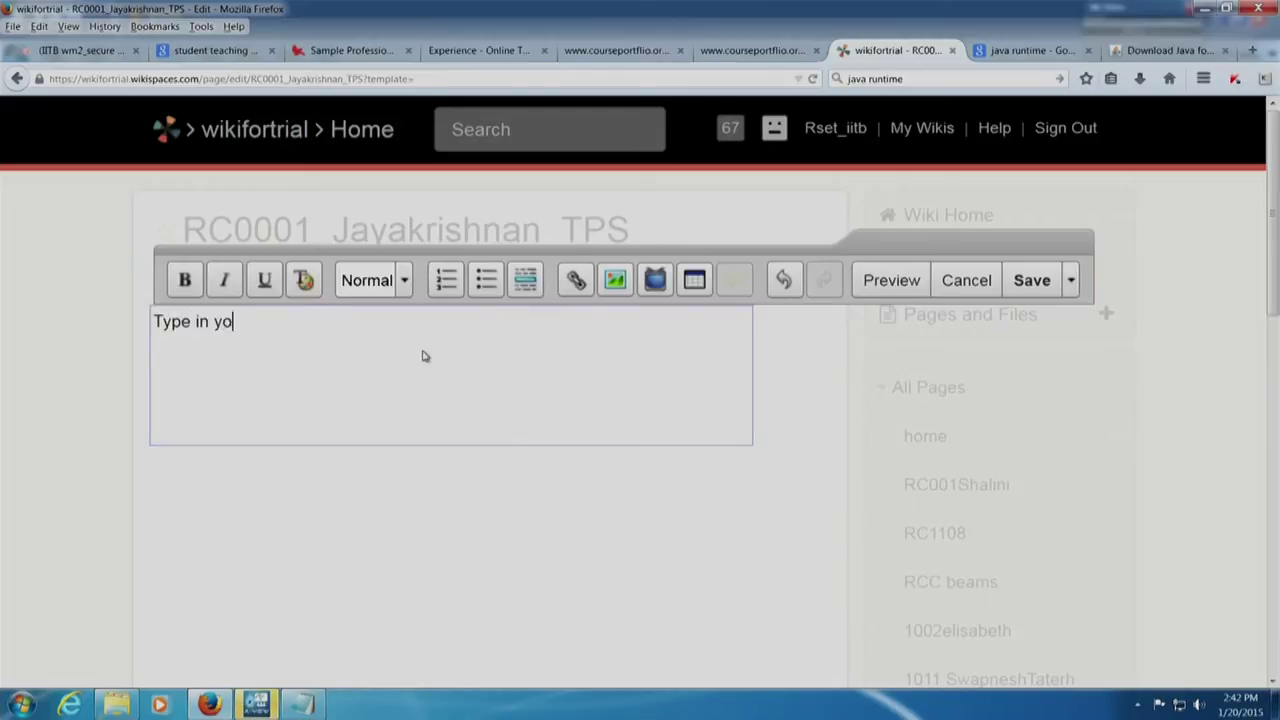
pyautogui.write('ur TPS strategy')
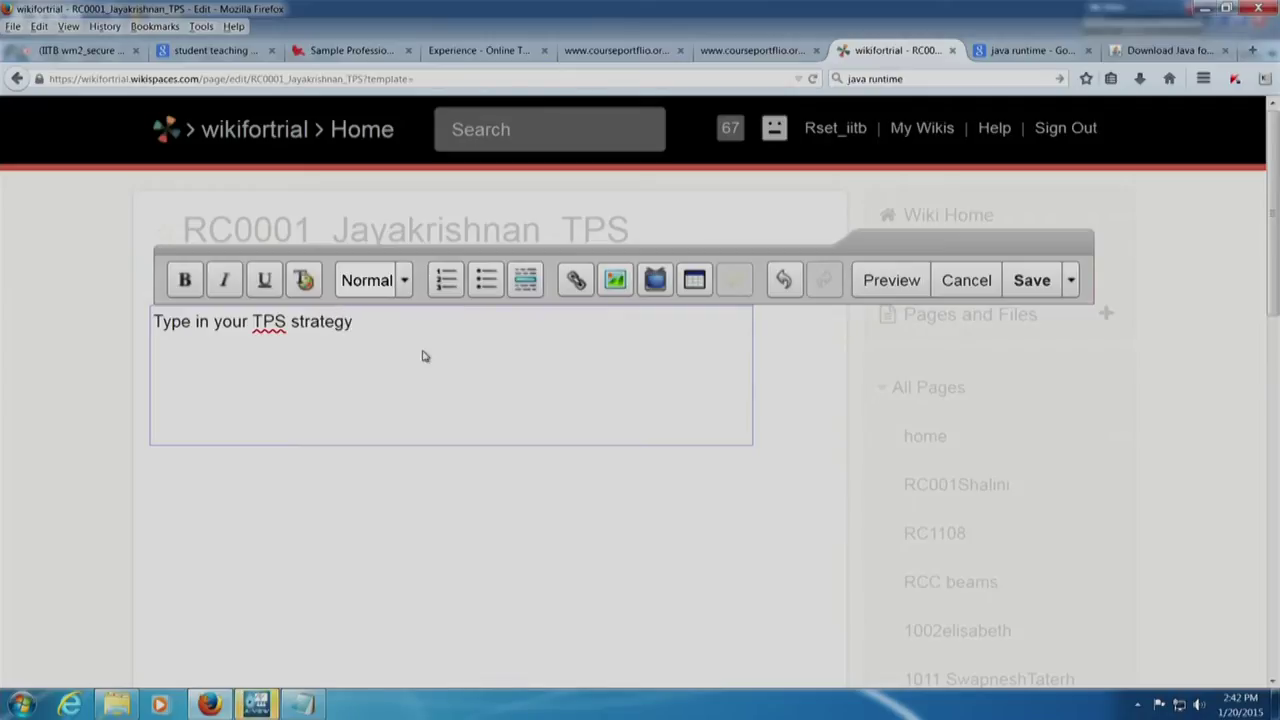
pyautogui.write(':')
pyautogui.press('Return')
pyautogui.write('Course')
pyautogui.write('Domain')
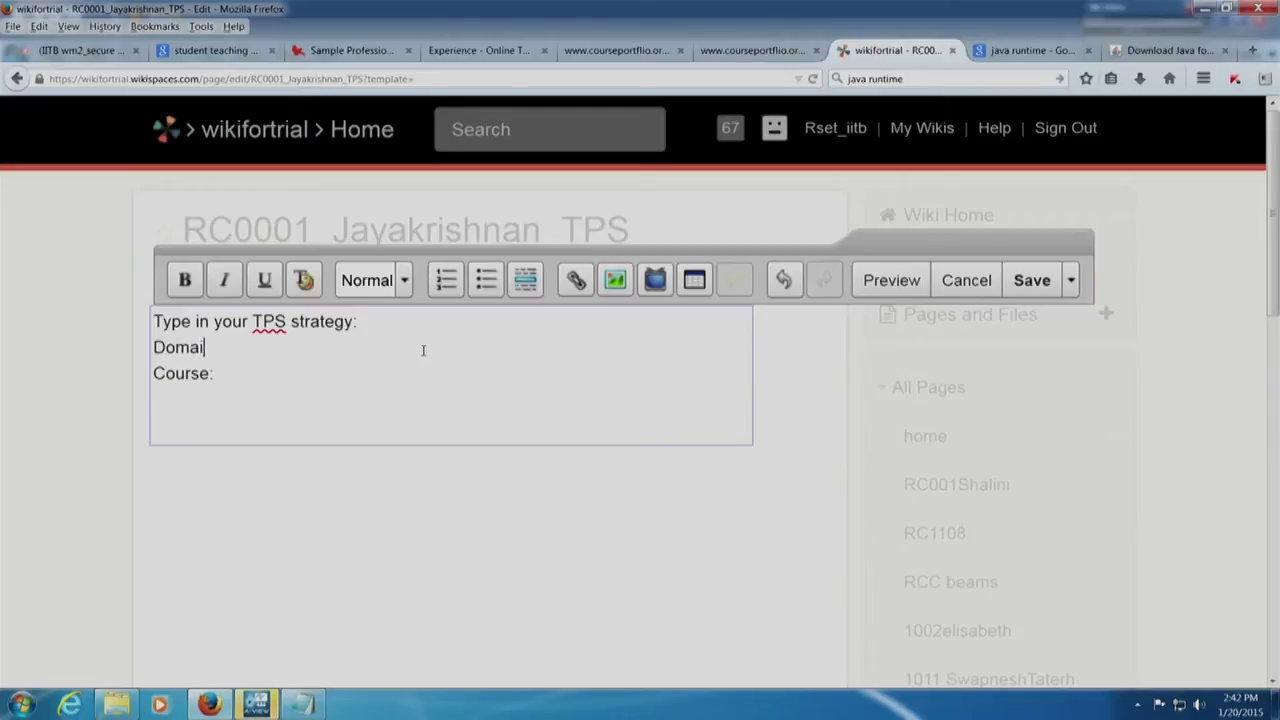
pyautogui.press('Return')
# Add Topic, 'Think Phase Activity:', 'Pair Phase Activity:' and 'Share Phase Activity:' headings on separate lines.
pyautogui.write('Topic:')
pyautogui.press('Return')
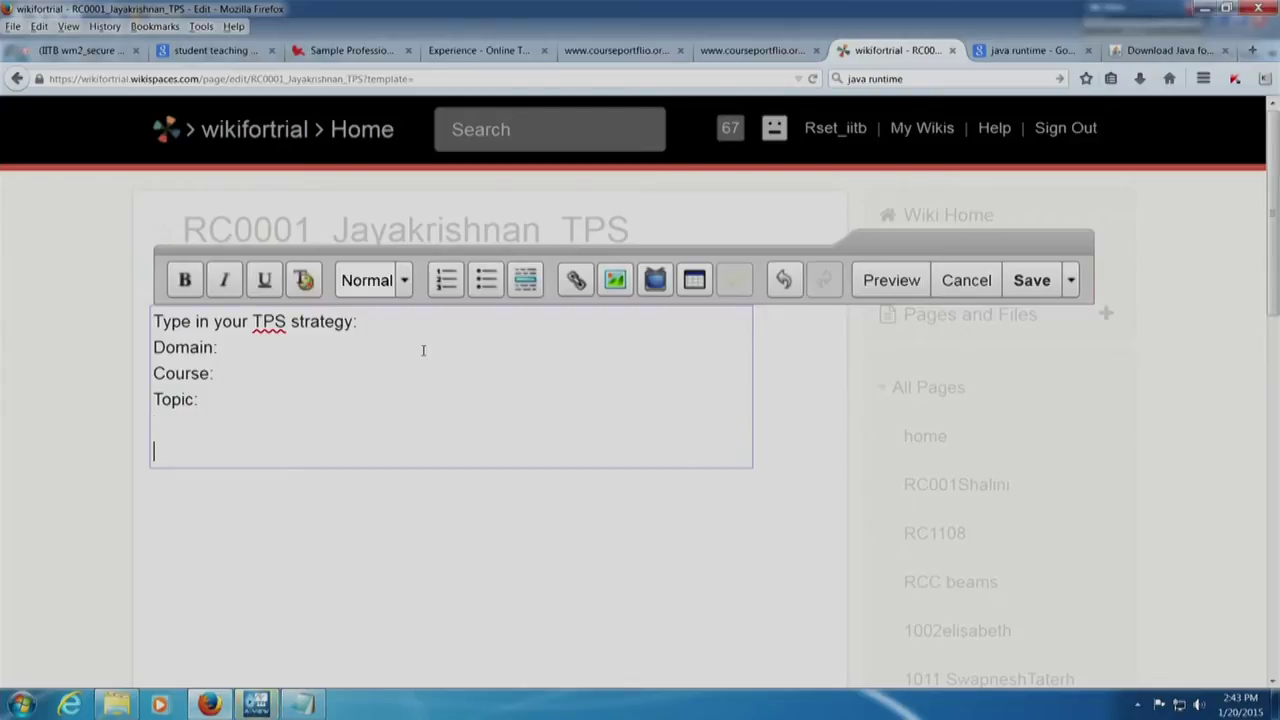
pyautogui.write('Think Phase')
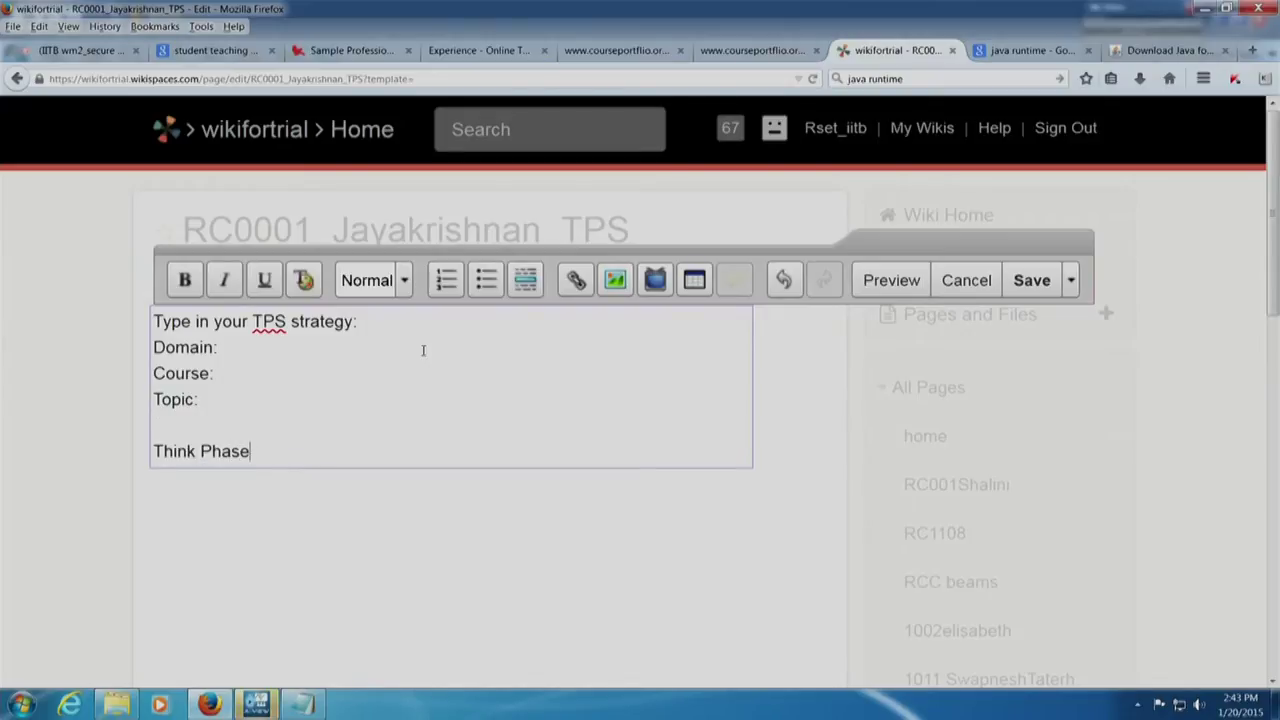
pyautogui.write(' Activity')
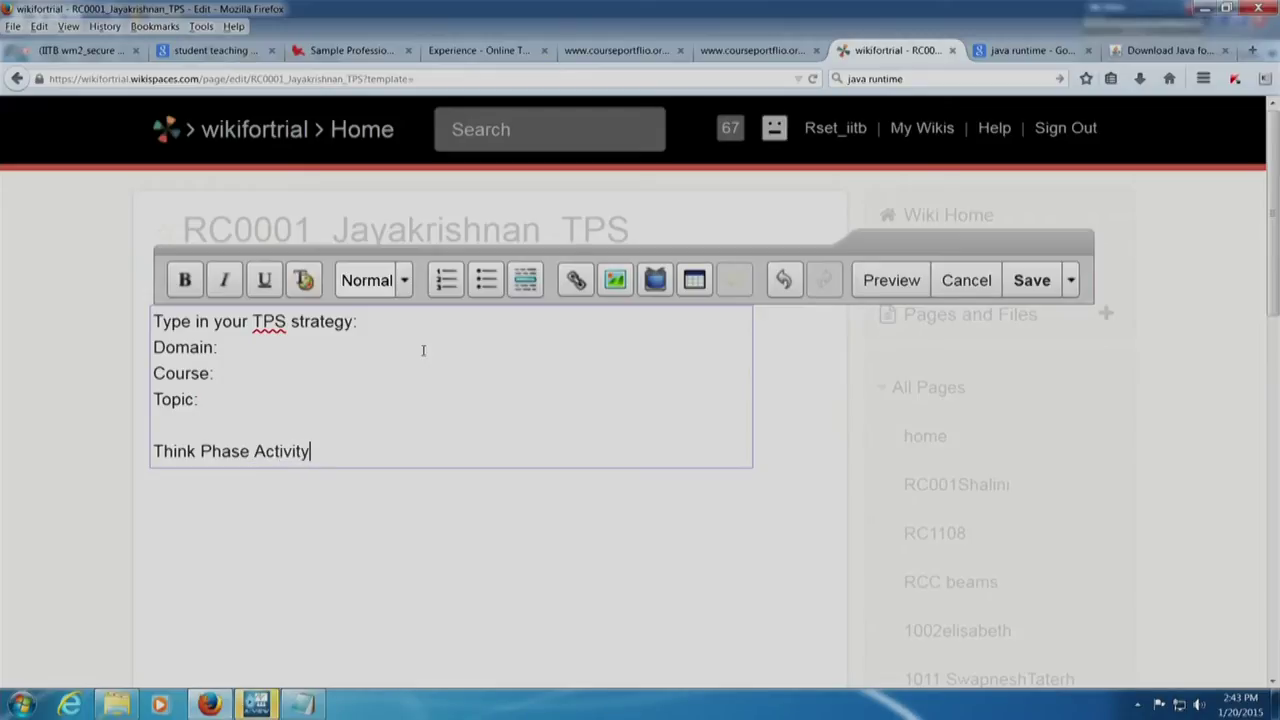
pyautogui.write(':')
pyautogui.press('Return')
pyautogui.press('Return')
pyautogui.write('Pair Phase Activi')
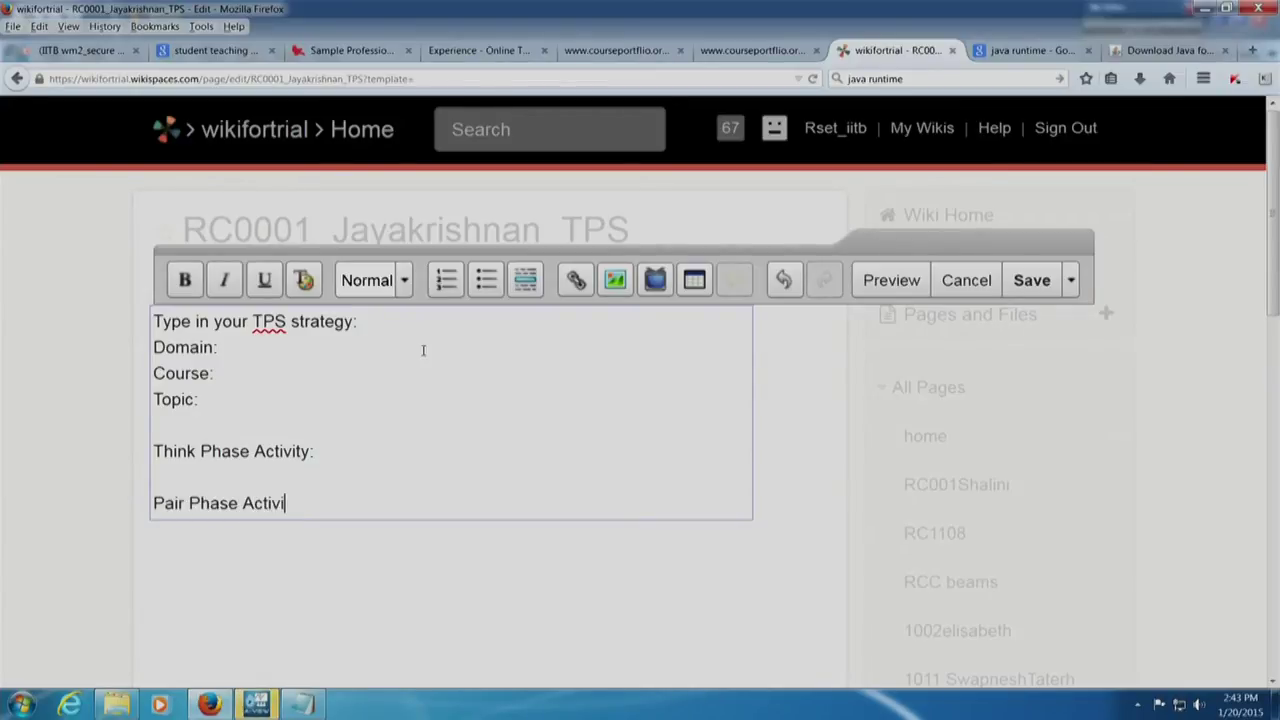
pyautogui.write('ty:')
pyautogui.press('Return')
pyautogui.press('Return')
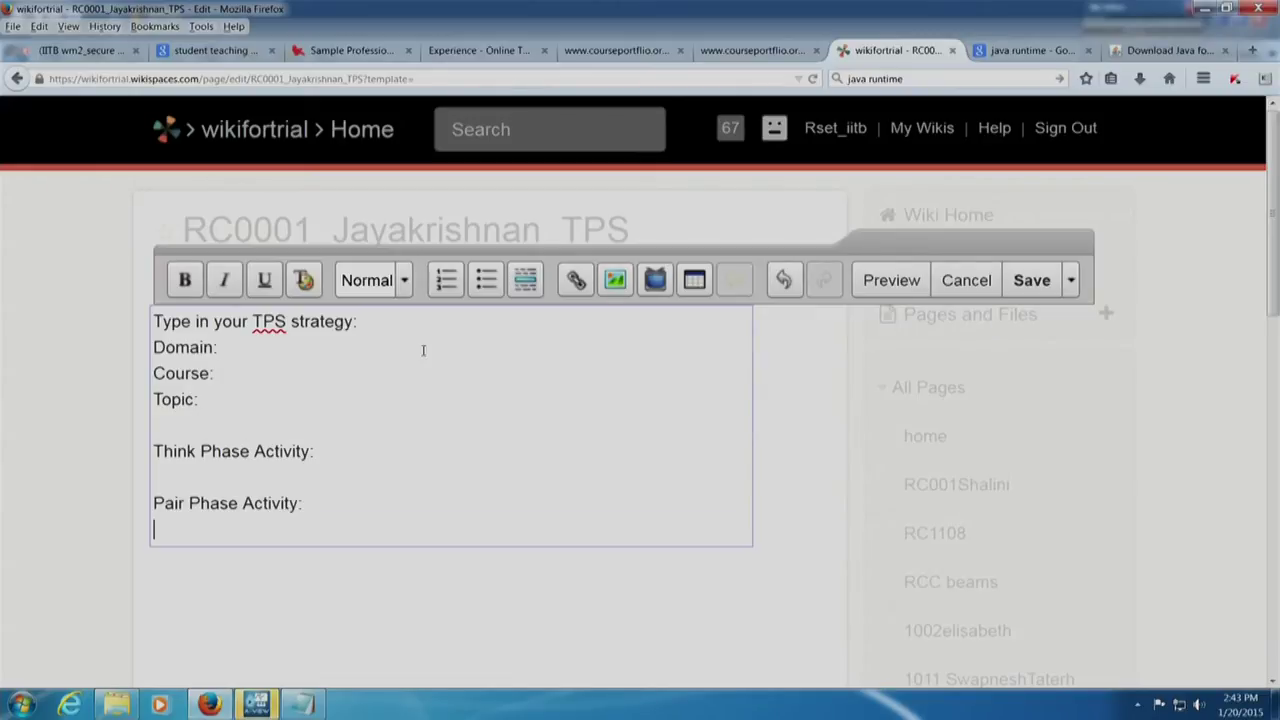
pyautogui.write('Share Phase ')
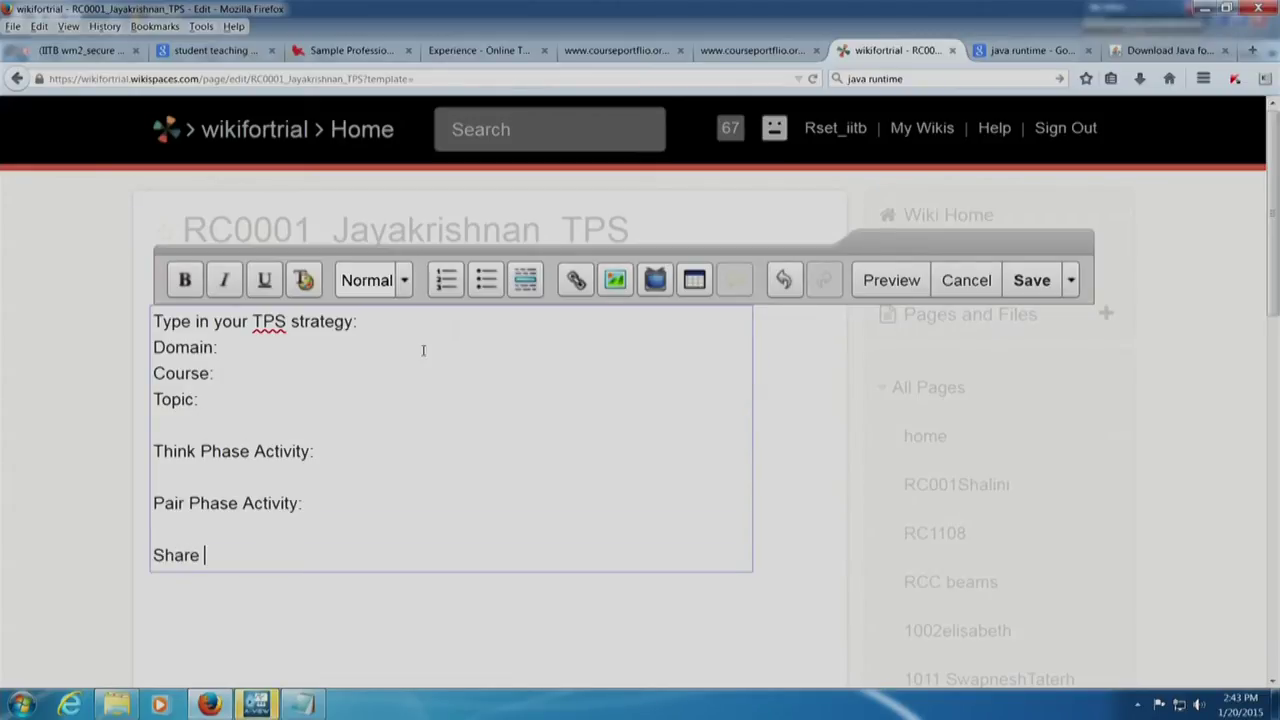
pyautogui.write('Activity')
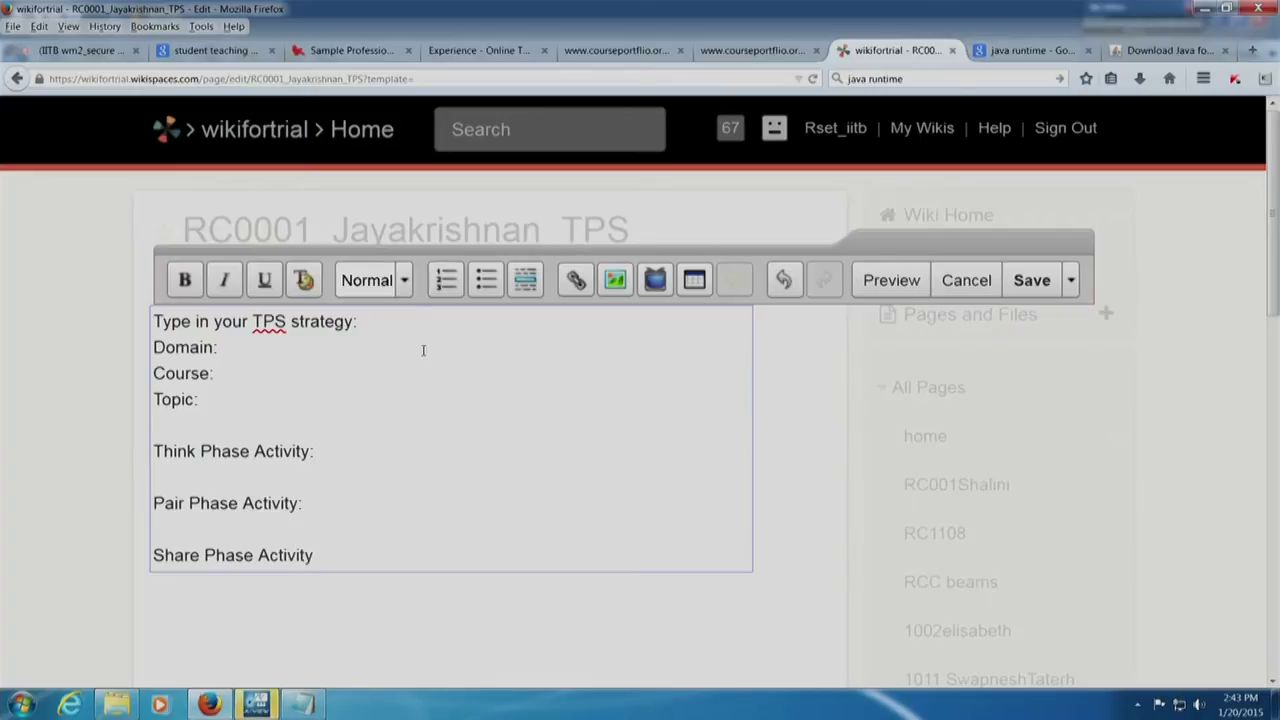
pyautogui.write(':P')
# Move the cursor back up to the Pair Phase Activity line.
pyautogui.press('Up')
pyautogui.press('Up')
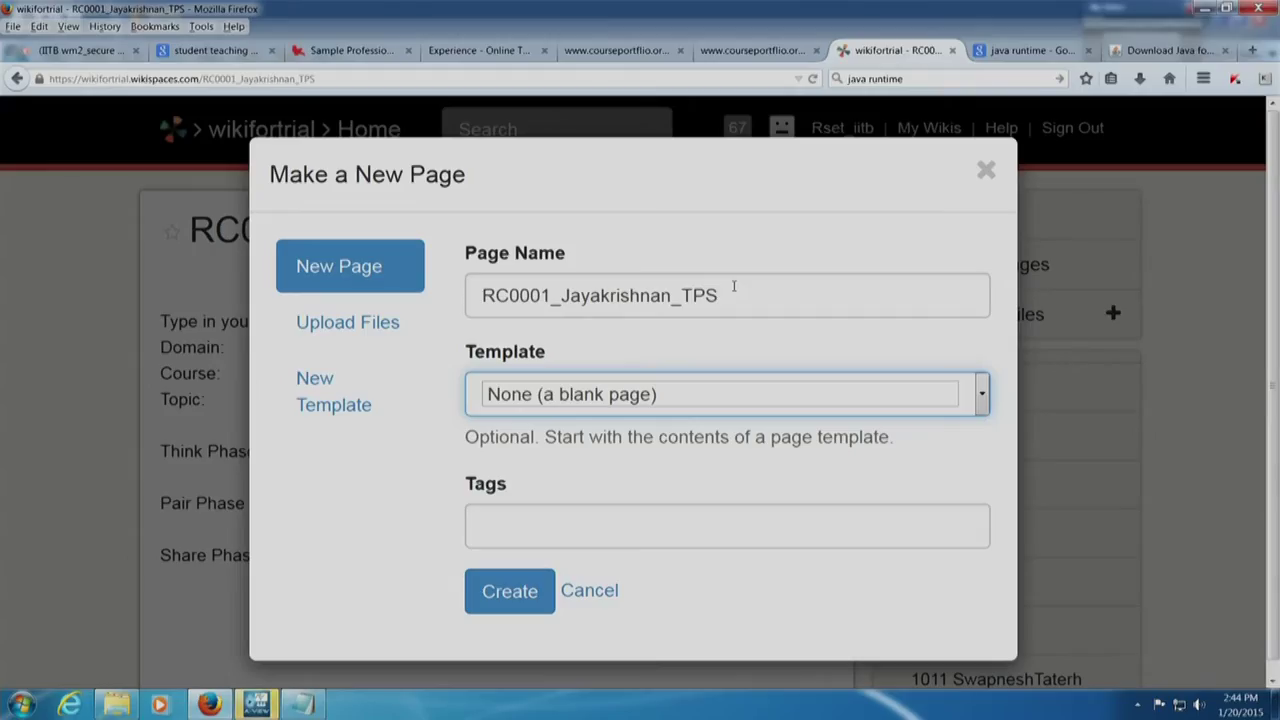
# Create a page whose name ends in 'LP' instead of 'TPS', tagged Portfolio and Lesson Plan.
pyautogui.moveTo(690, 295); pyautogui.dragTo(771, 288)
pyautogui.press('BackSpace')
pyautogui.press('BackSpace')
pyautogui.write('LP')
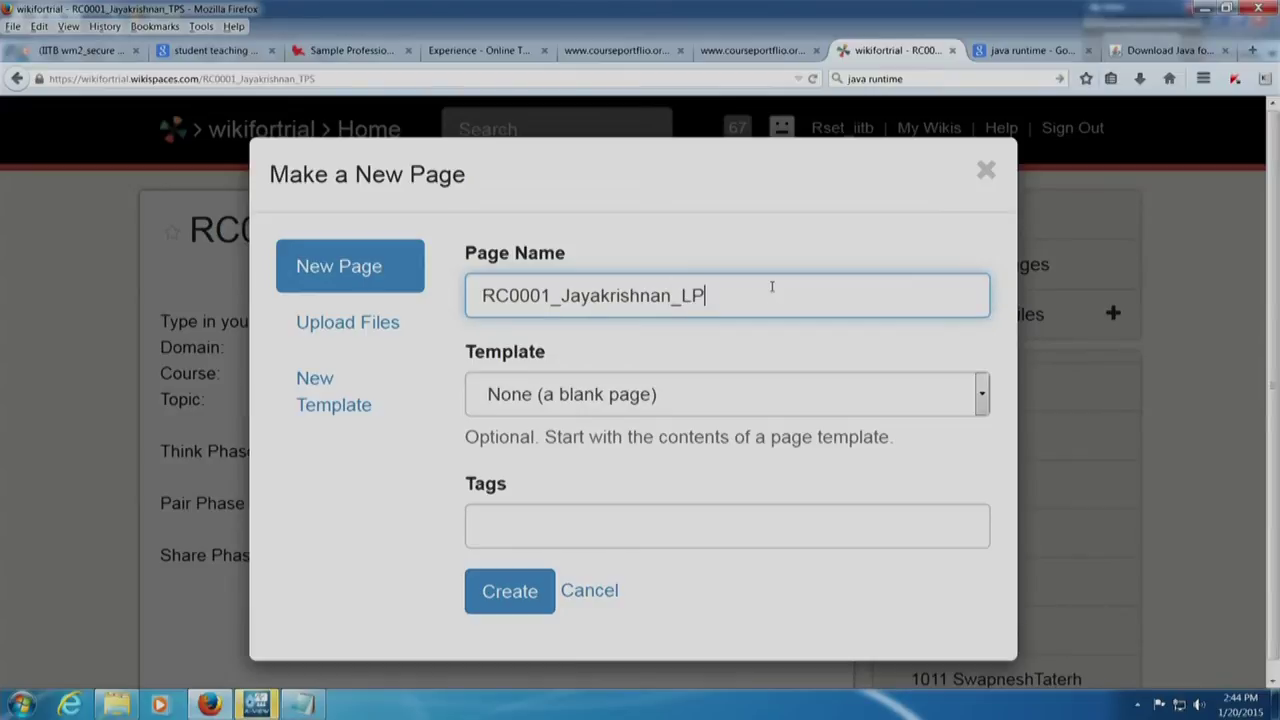
pyautogui.press('Tab')
pyautogui.press('Tab')
pyautogui.write('Portfolio,Lesson Plan,')
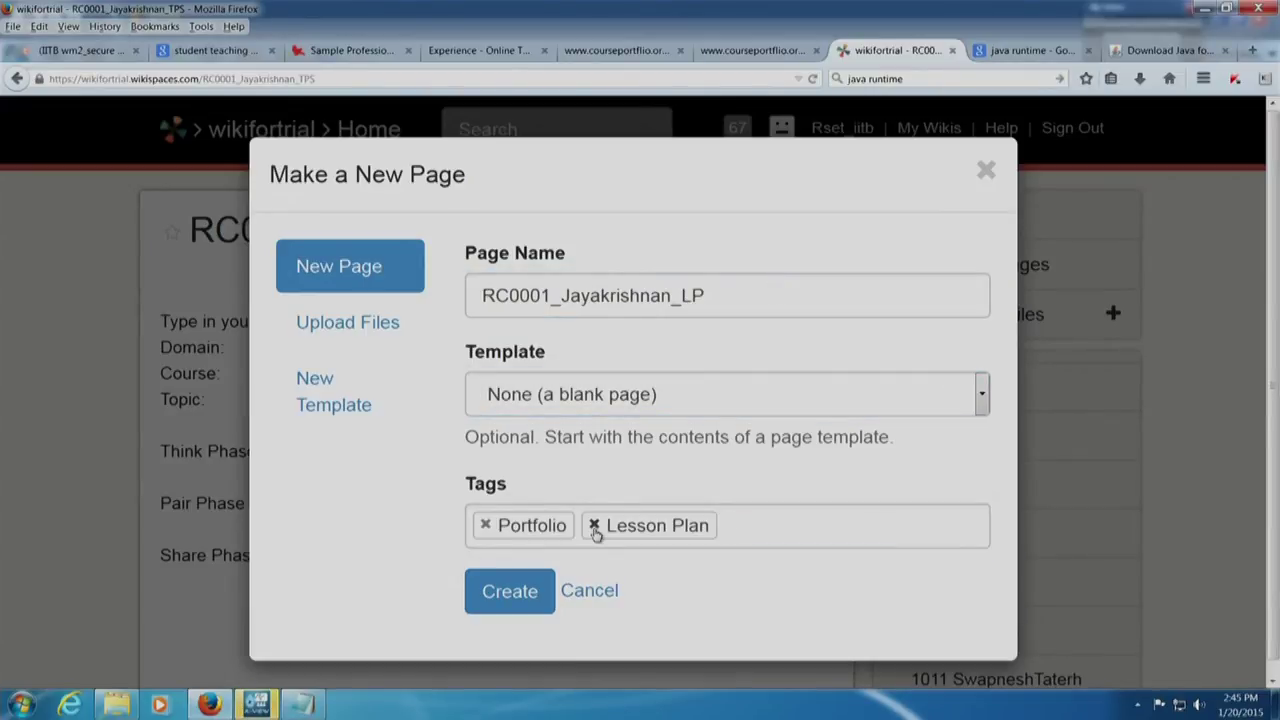
pyautogui.click(527, 602)
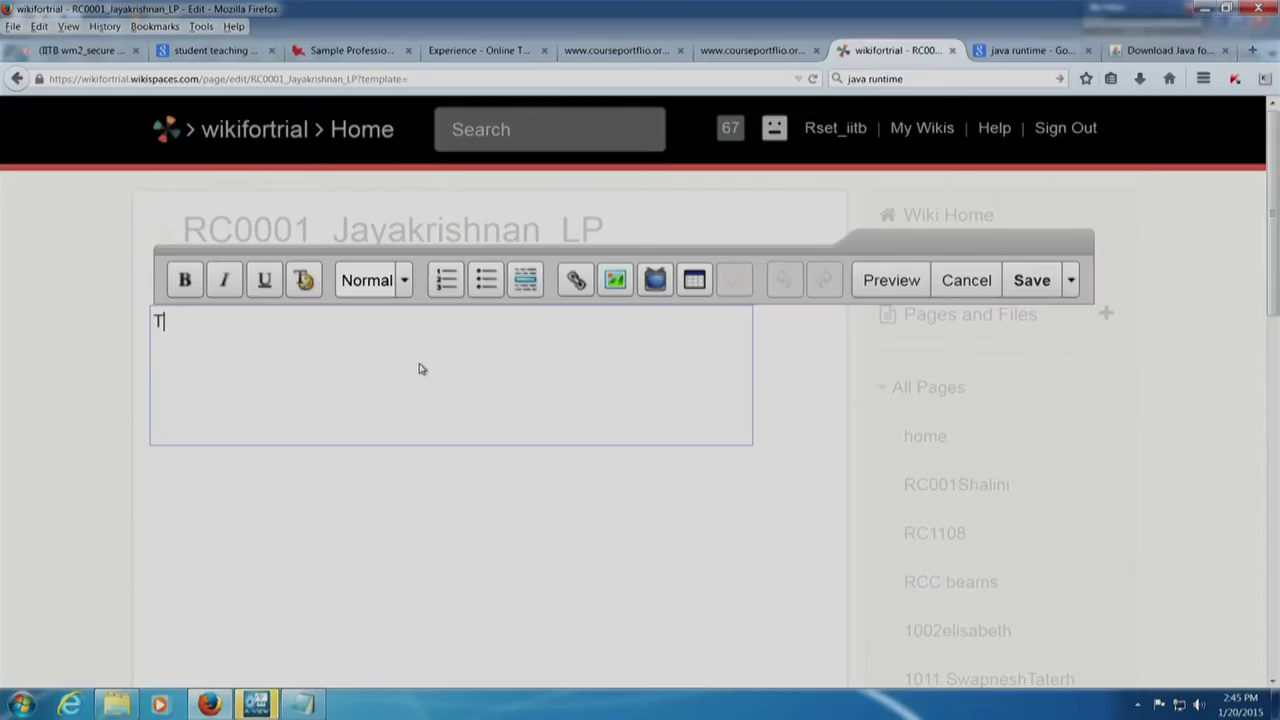
# Type 'This is my lesson plan', then Course, Topic, Duration (20-30 minutes) and Learning Objectives headings.
pyautogui.write('his is ')
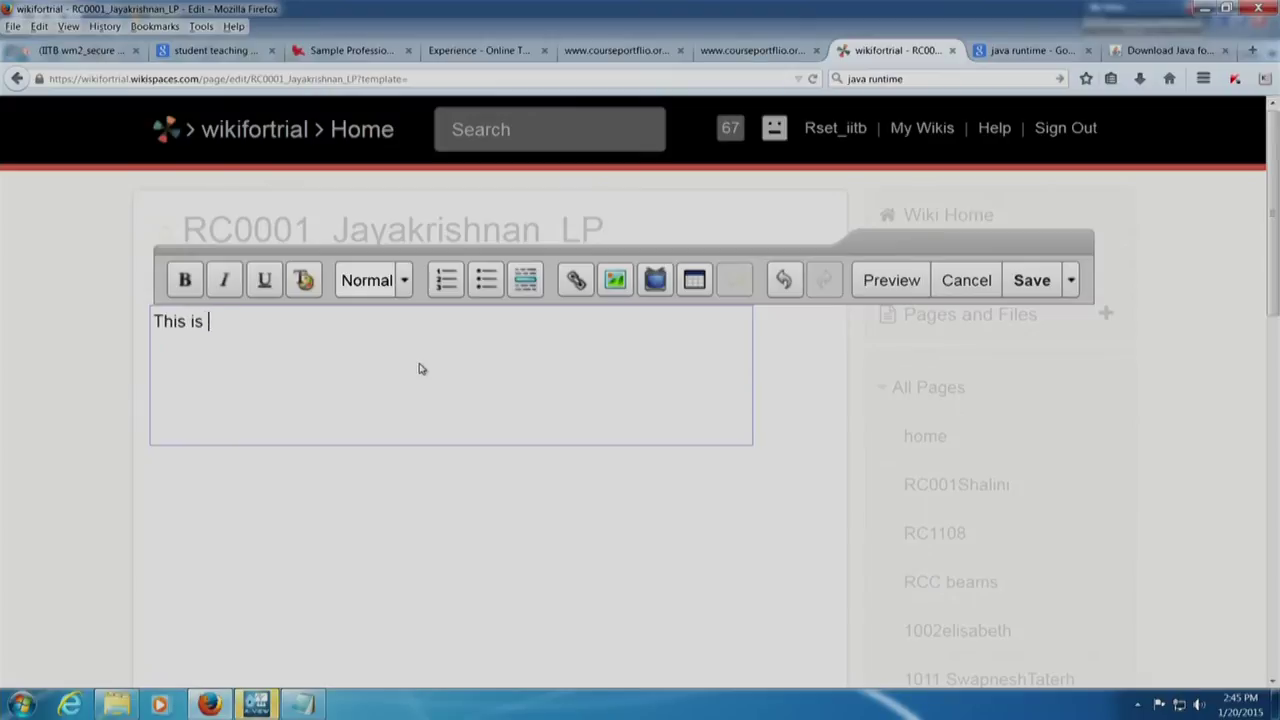
pyautogui.write('my lesson plan:')
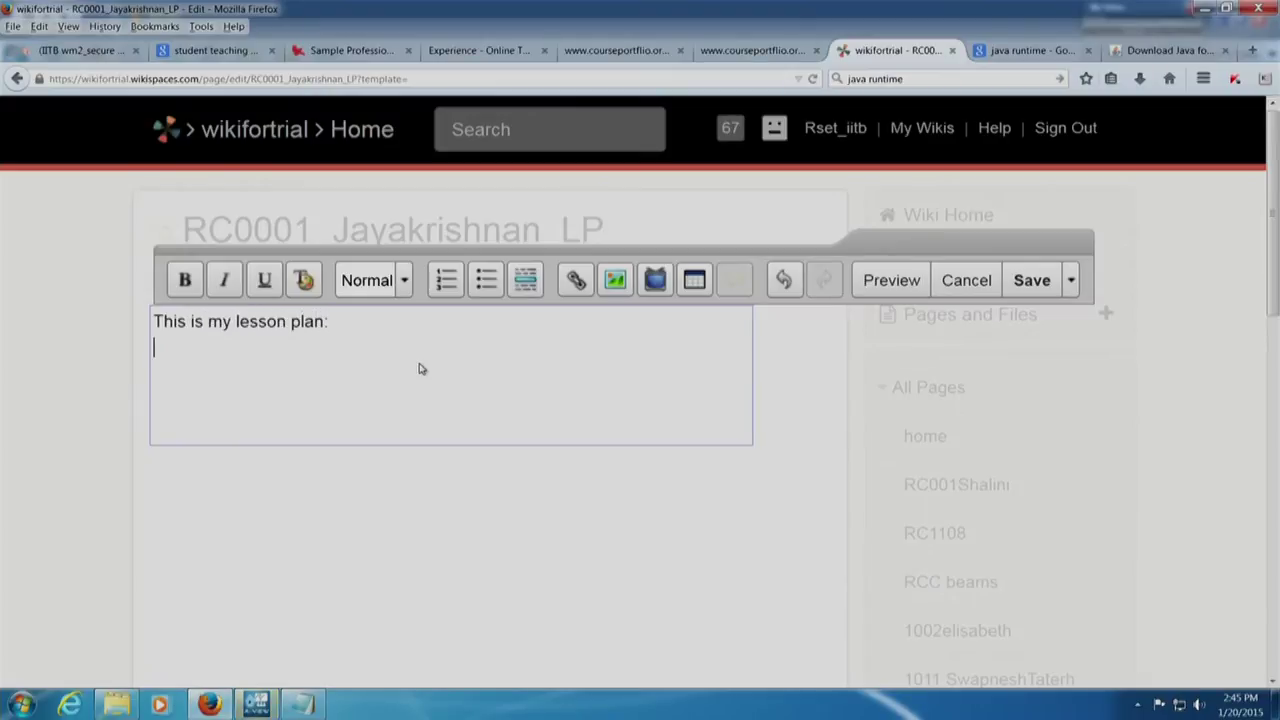
pyautogui.press('Return')
pyautogui.write('Course: Topic: ')
pyautogui.write('Duration o')
pyautogui.write('f the ')
pyautogui.write('Lesson:')
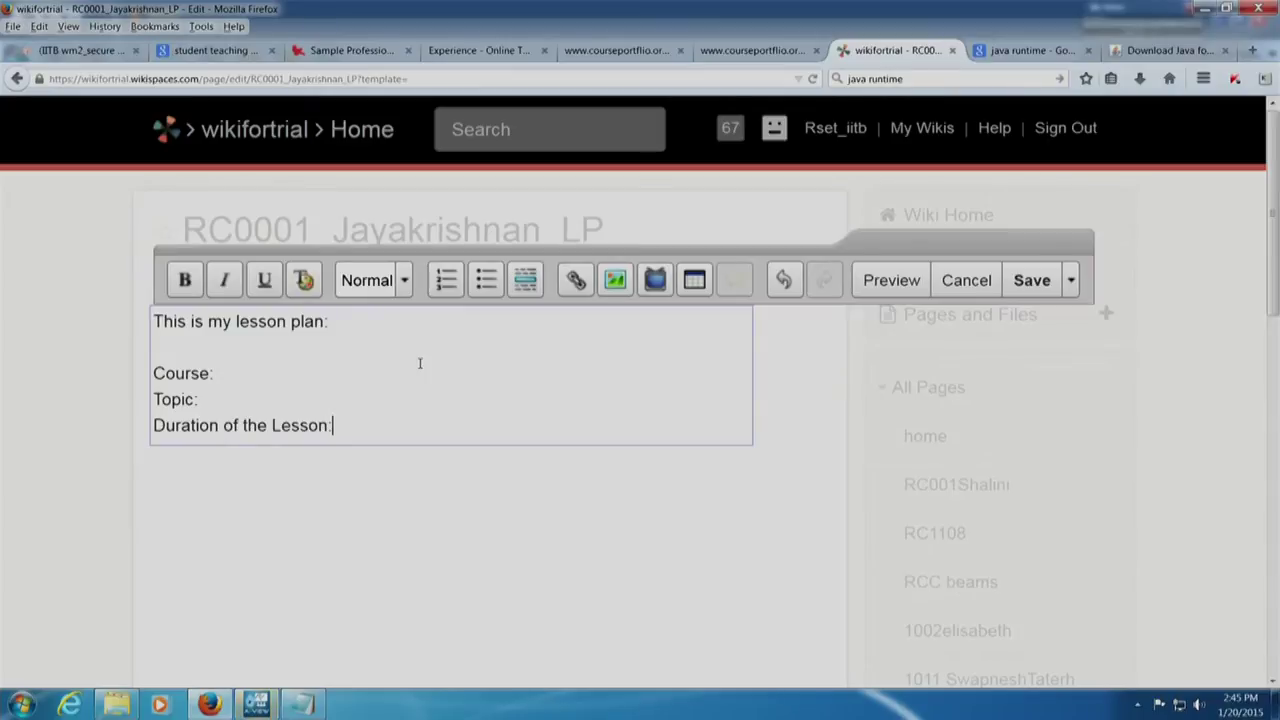
pyautogui.press('Return')
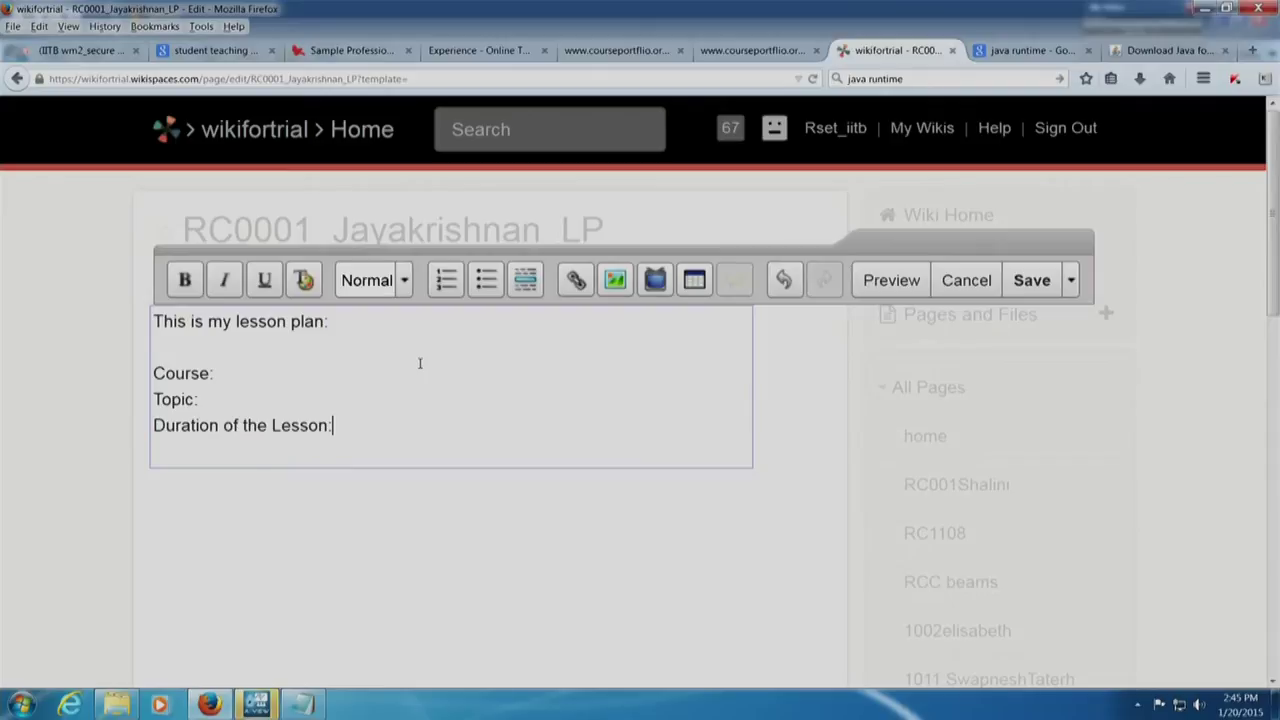
pyautogui.write('20-30 minu')
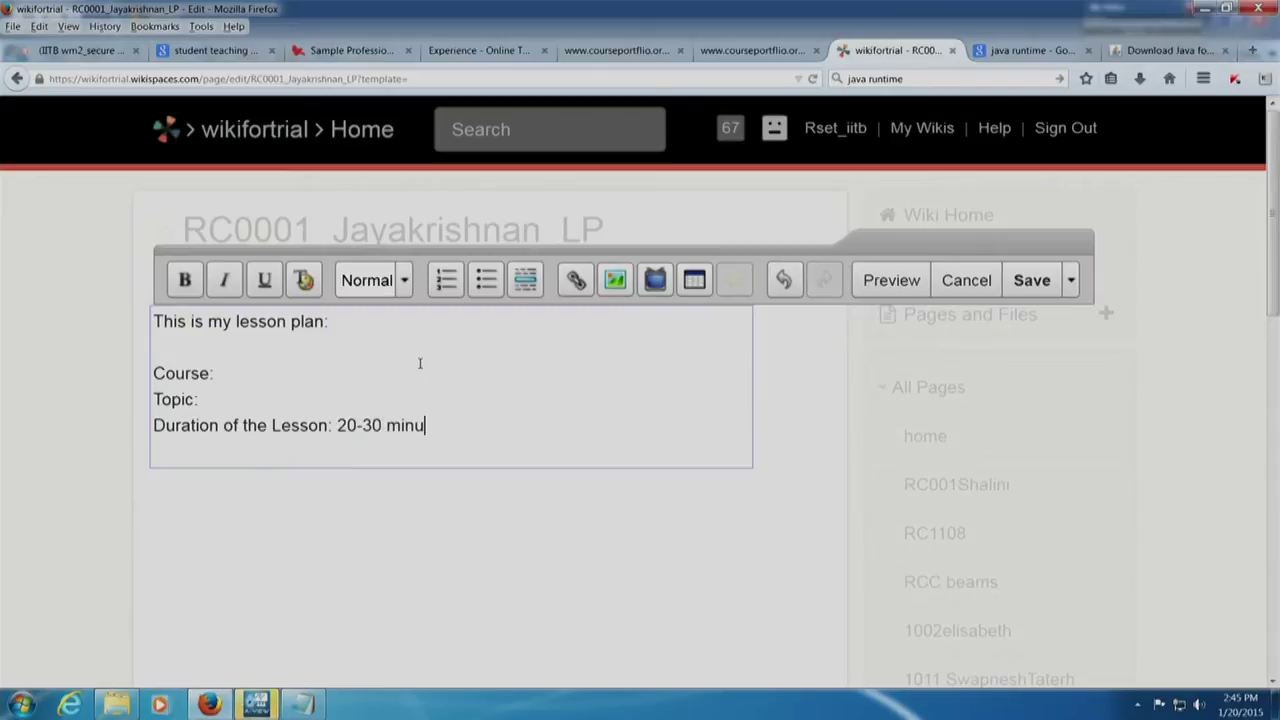
pyautogui.write('tes')
pyautogui.press('Return')
pyautogui.press('Return')
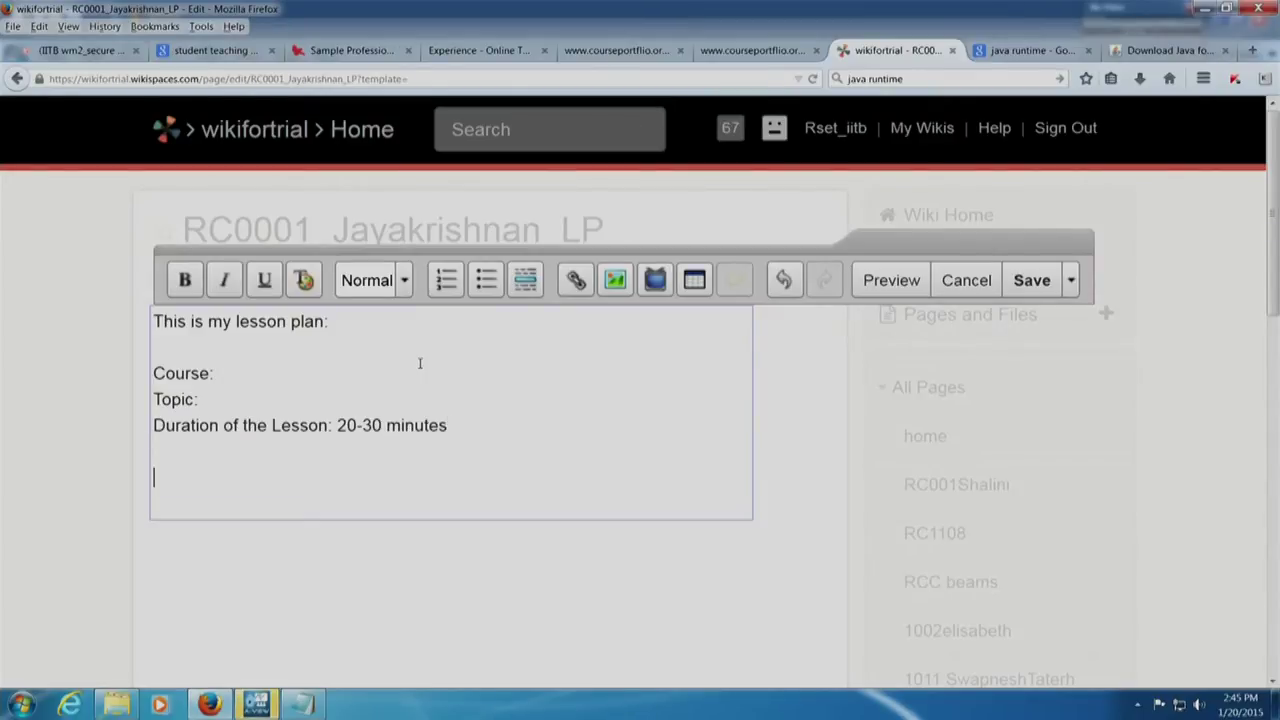
pyautogui.write('Learning Object')
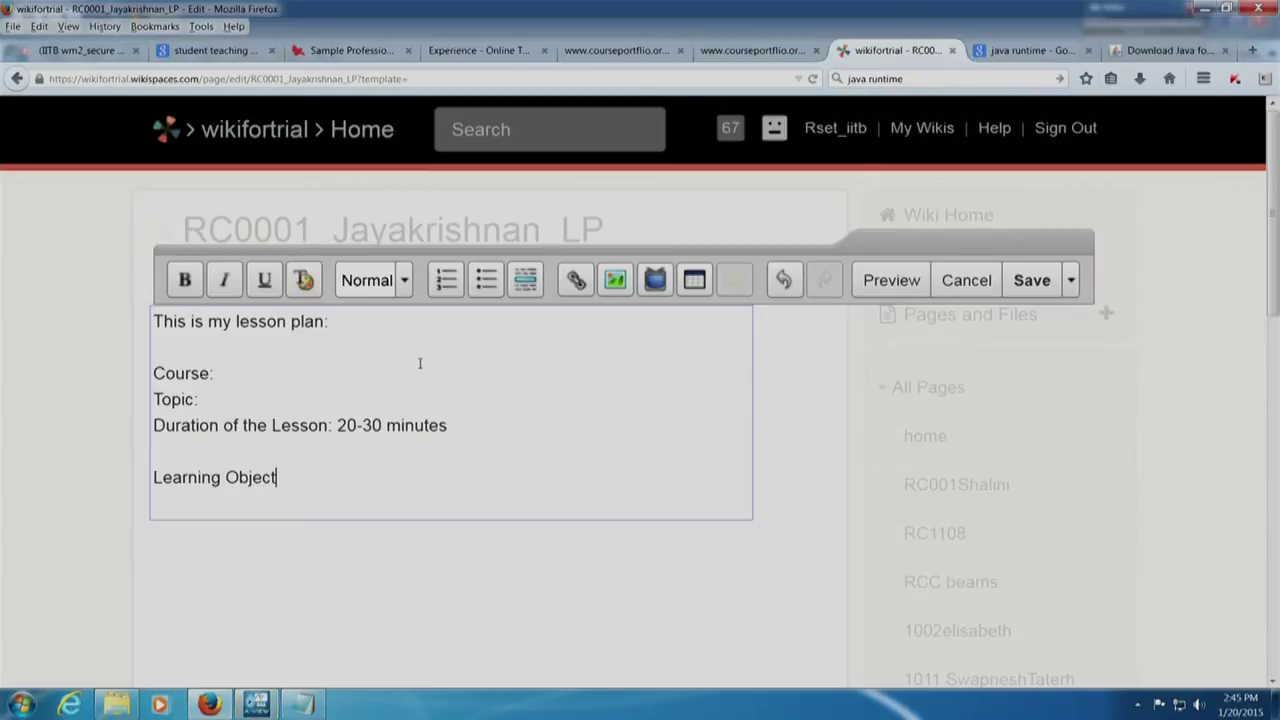
pyautogui.write('ives (for the ')
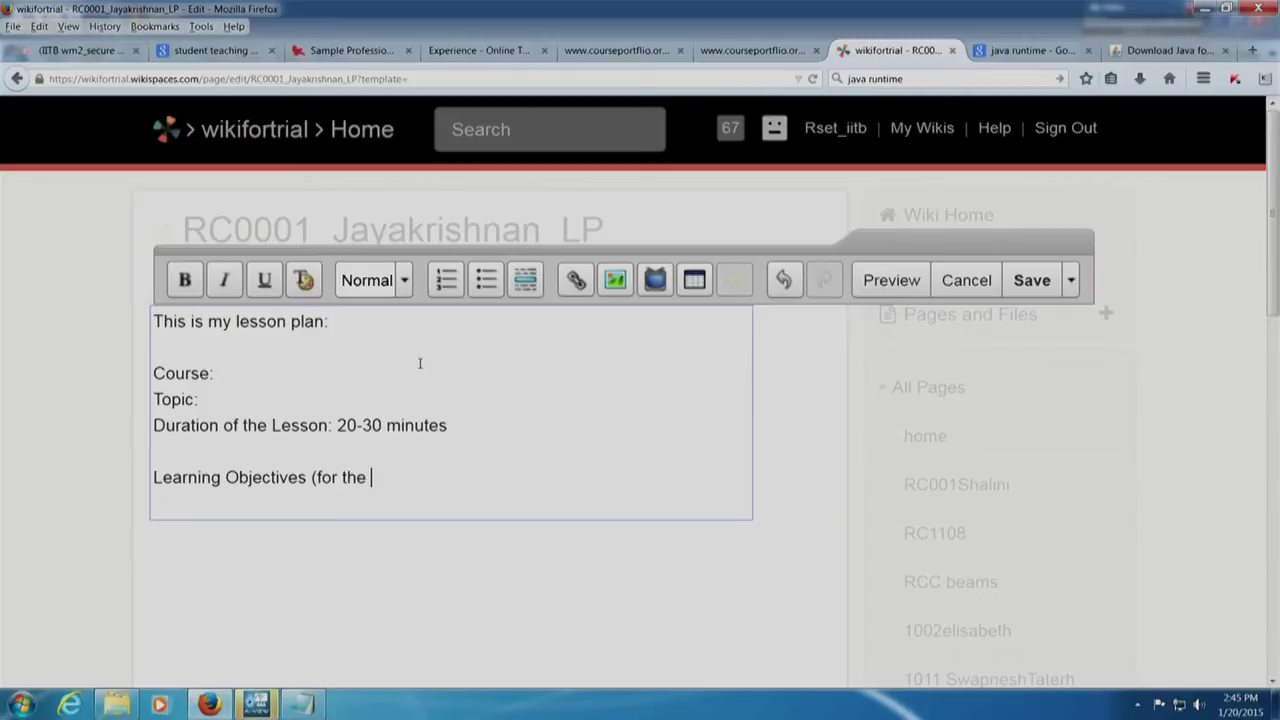
pyautogui.write('lesson)')
pyautogui.press('Return')
pyautogui.press('Return')
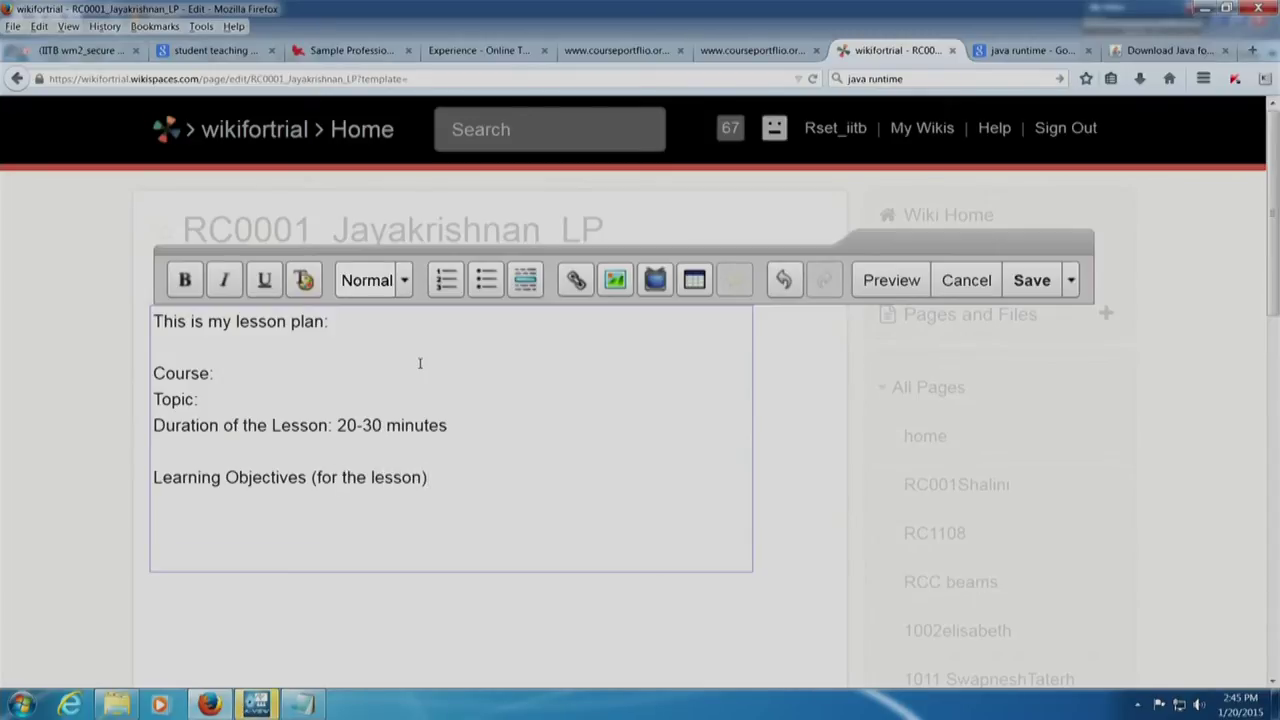
pyautogui.press('Return')
# Add 'Instructional Strategy:' with teacher, student and 'What Technology is used for' prompts.
pyautogui.write('Ins')
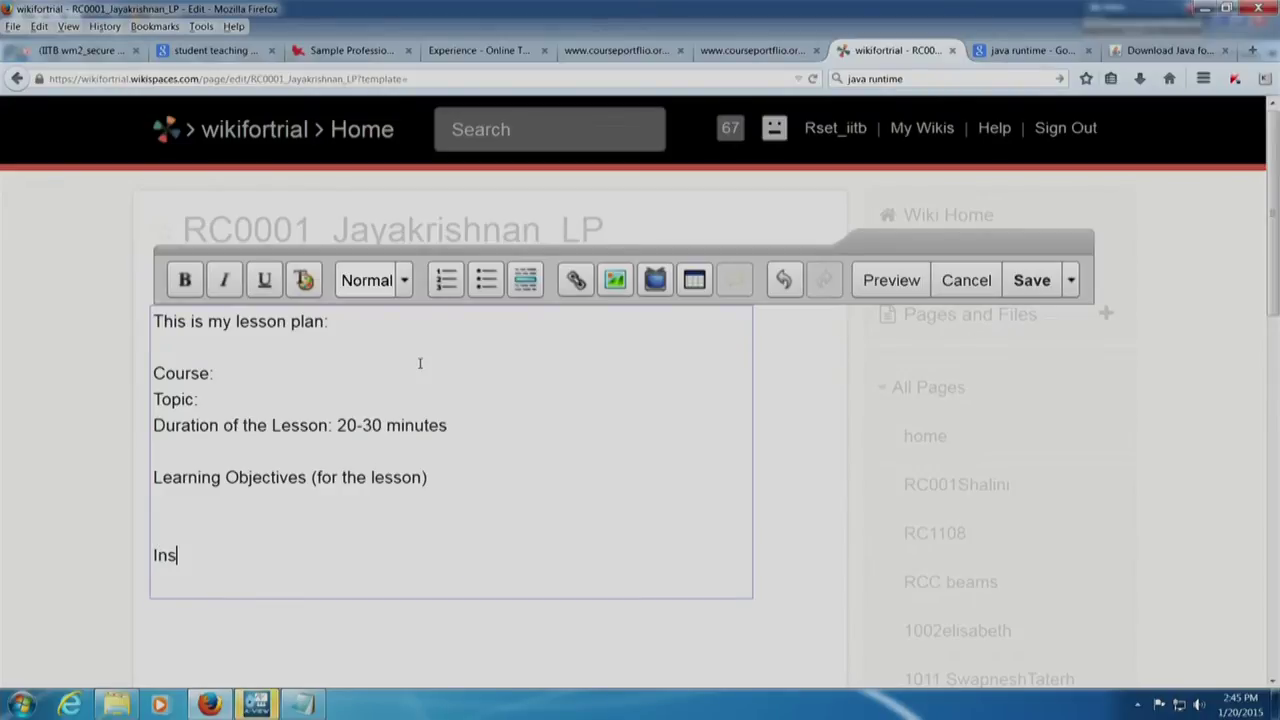
pyautogui.write('tructional Strategy')
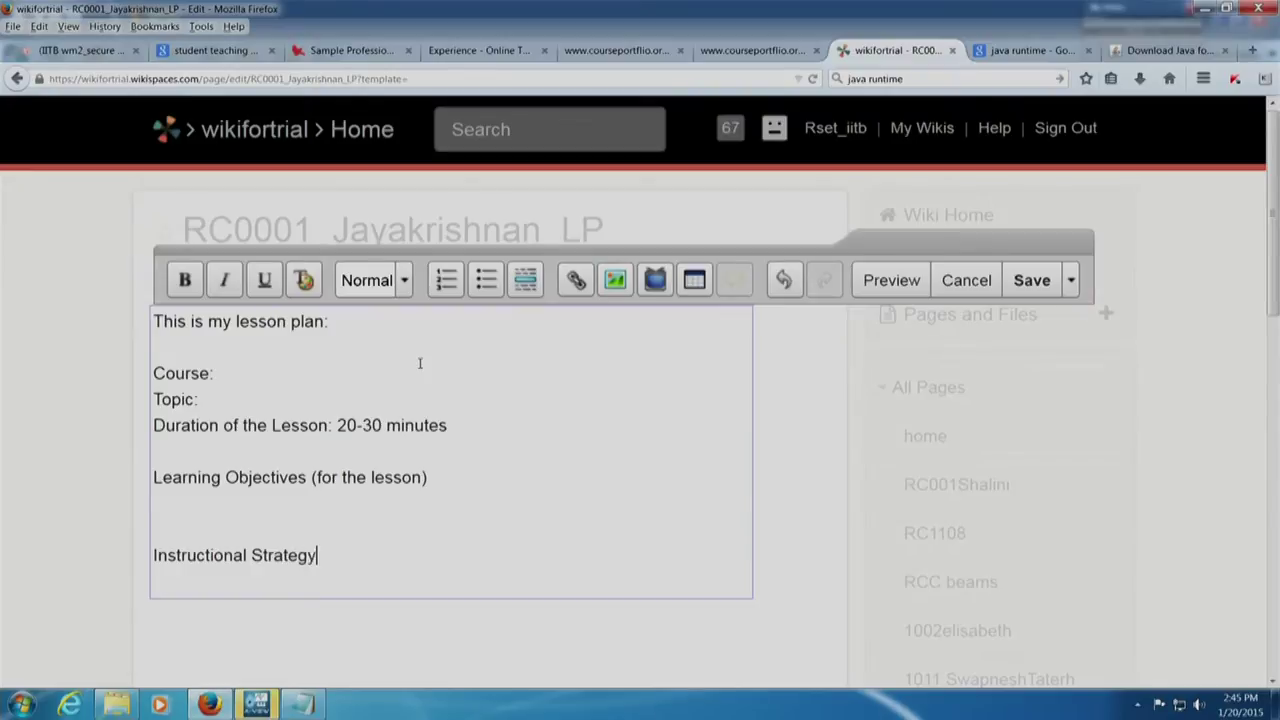
pyautogui.write(':')
pyautogui.press('Return')
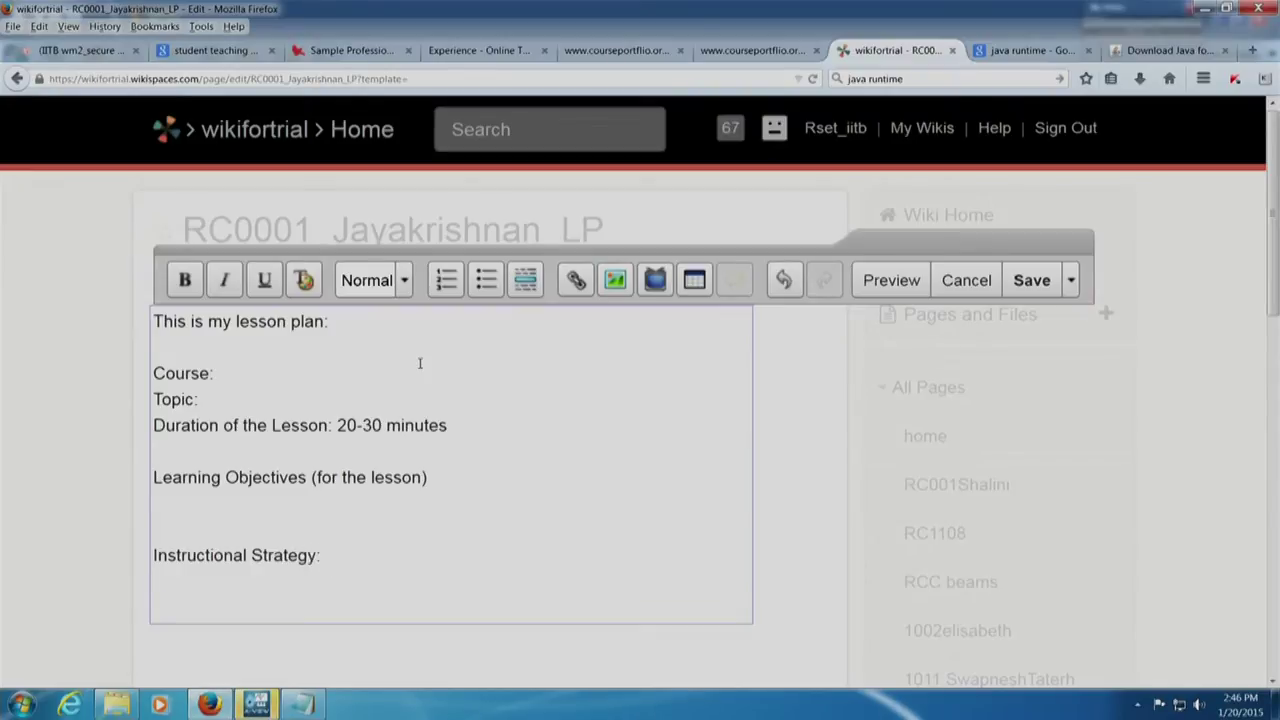
pyautogui.write('What you a')
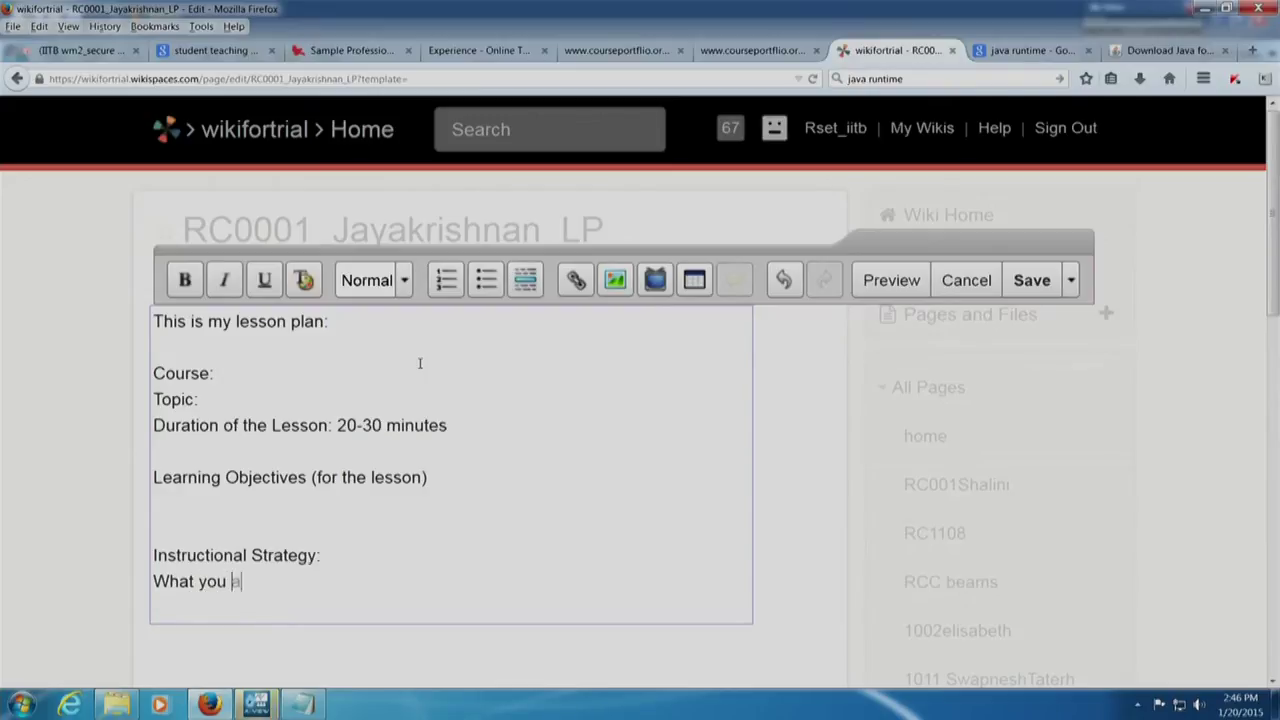
pyautogui.write('re going to do as a ')
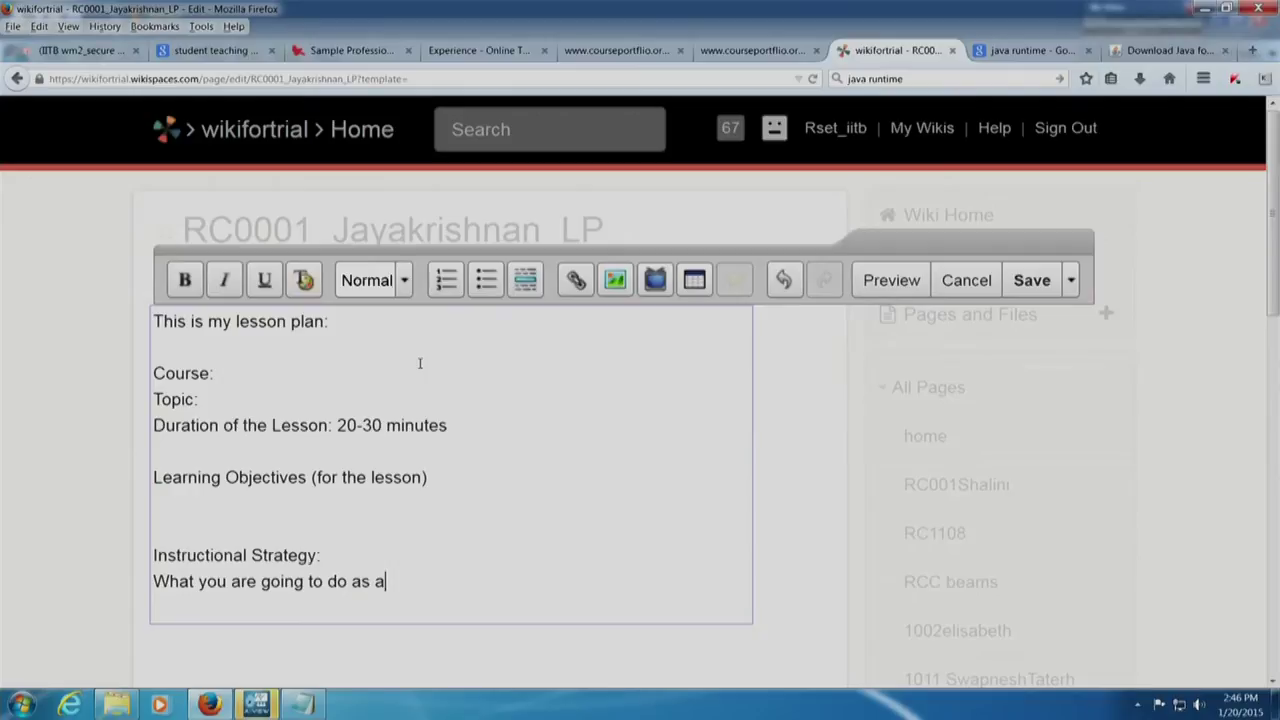
pyautogui.write('teacher')
pyautogui.press('Return')
pyautogui.press('Return')
pyautogui.write('What ')
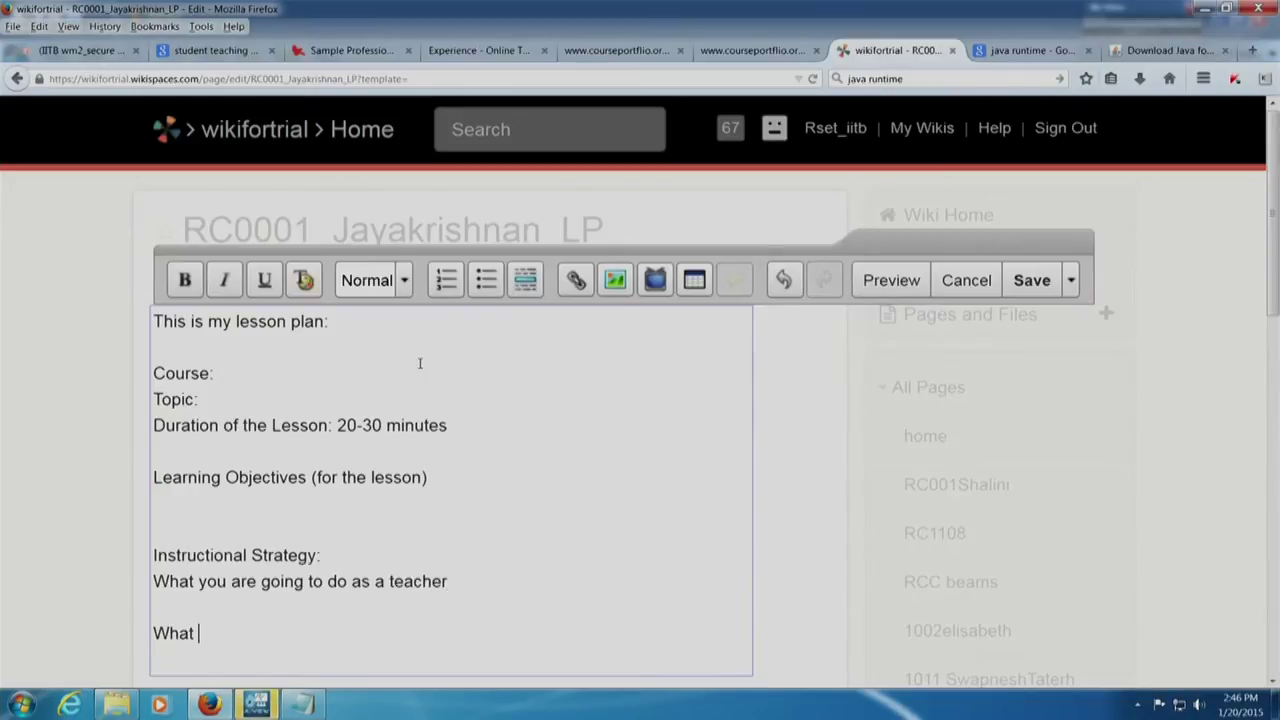
pyautogui.write('your students are going to do:')
pyautogui.press('Return')
pyautogui.press('Return')
pyautogui.write('What')
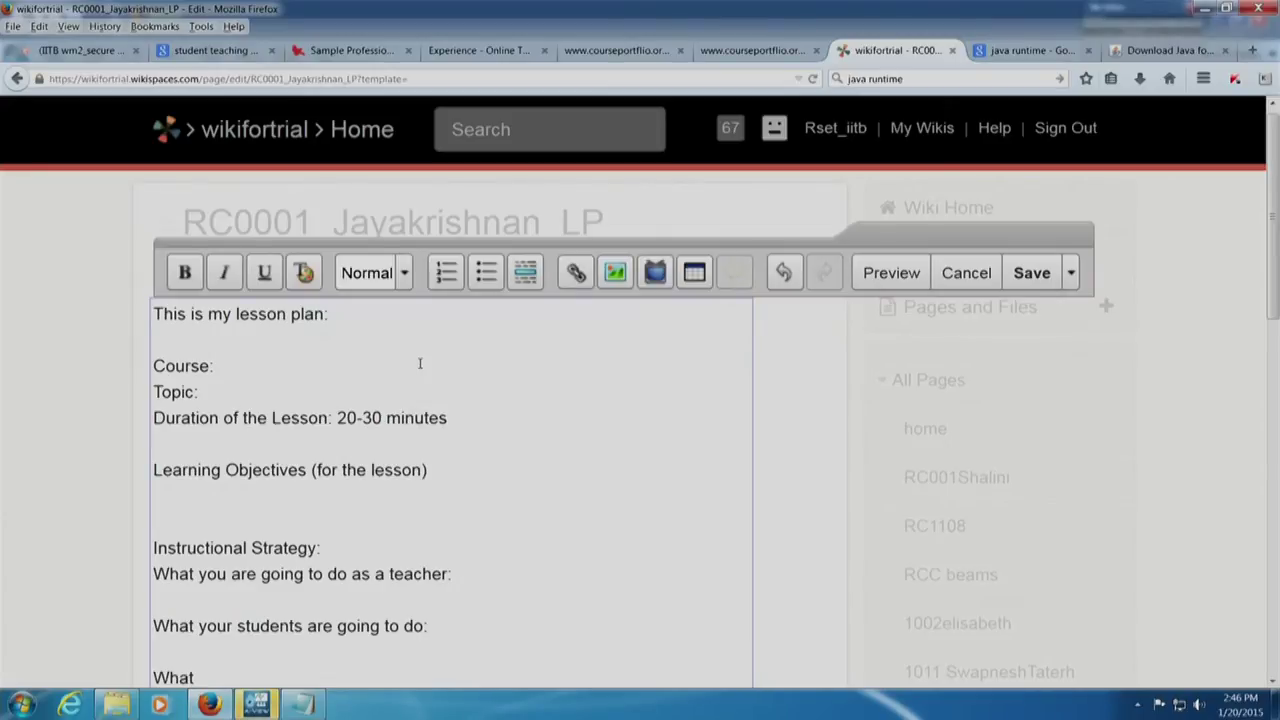
pyautogui.write(' Technology is')
pyautogui.press('BackSpace')
pyautogui.press('BackSpace')
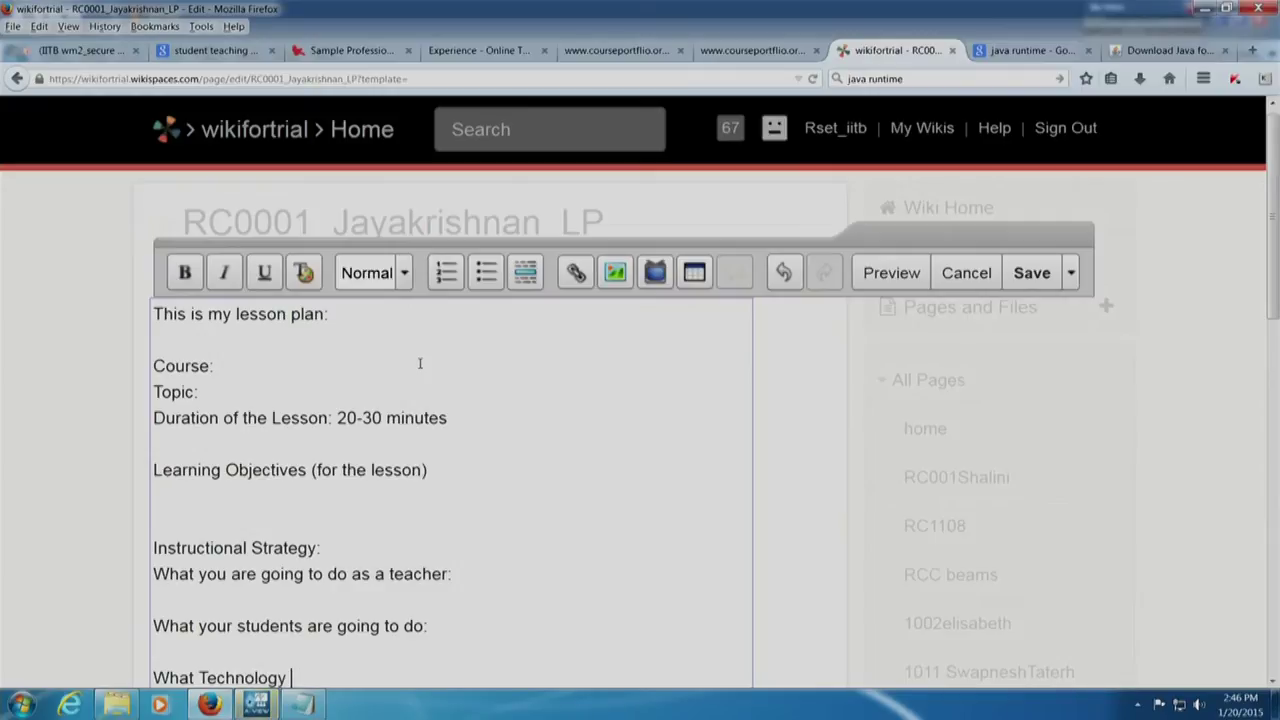
pyautogui.write('is used for')
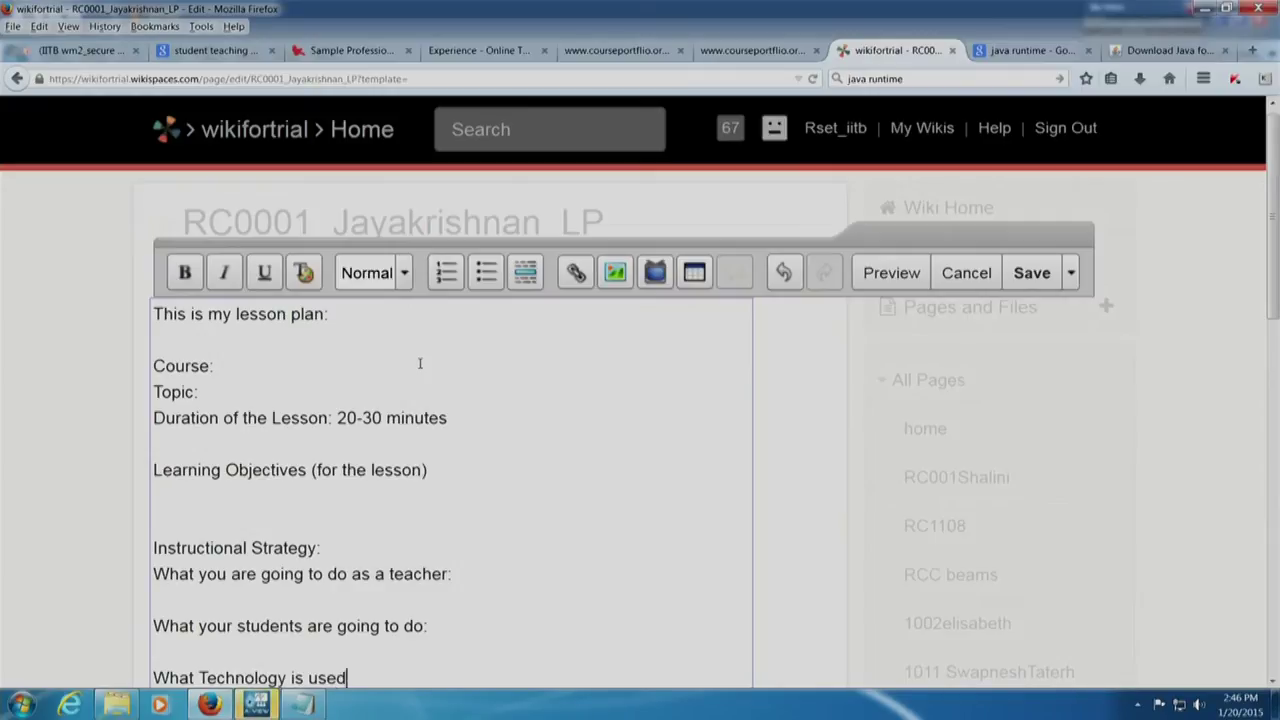
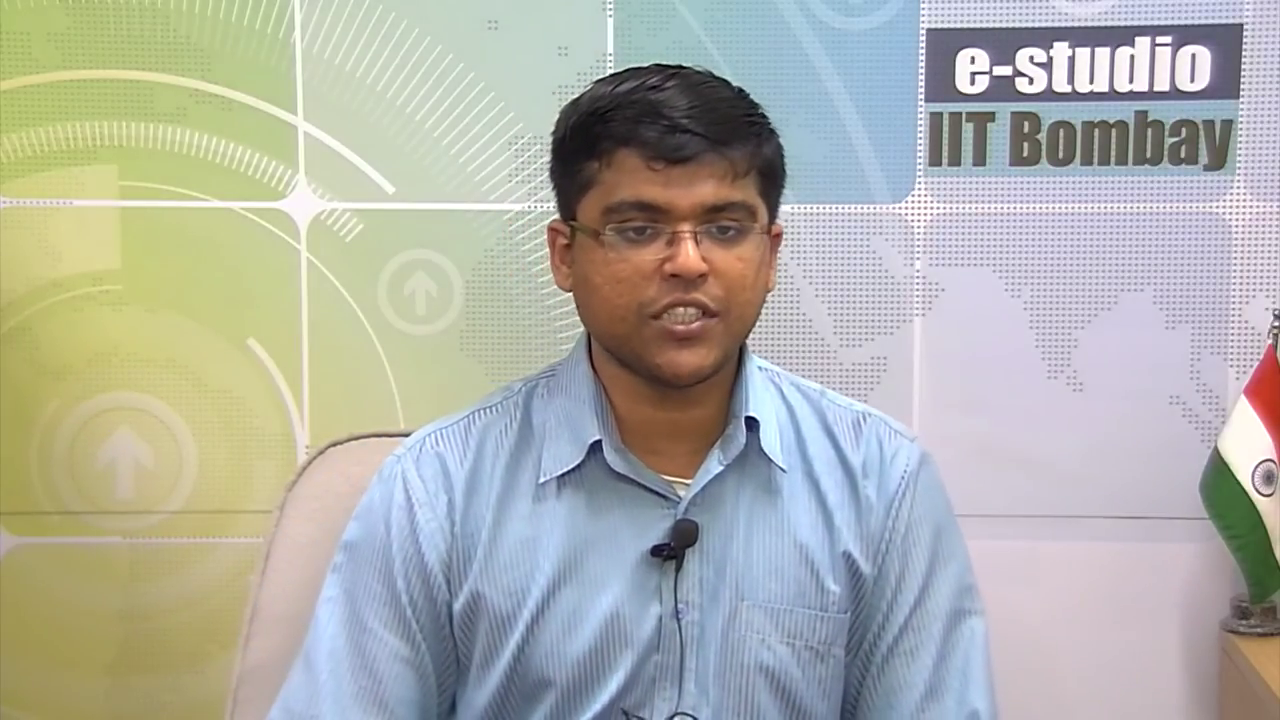
# Type 'PPT is used for demonstration' and an 'Assessment strategy:' heading in the lesson plan.
pyautogui.write('PPT is ude')
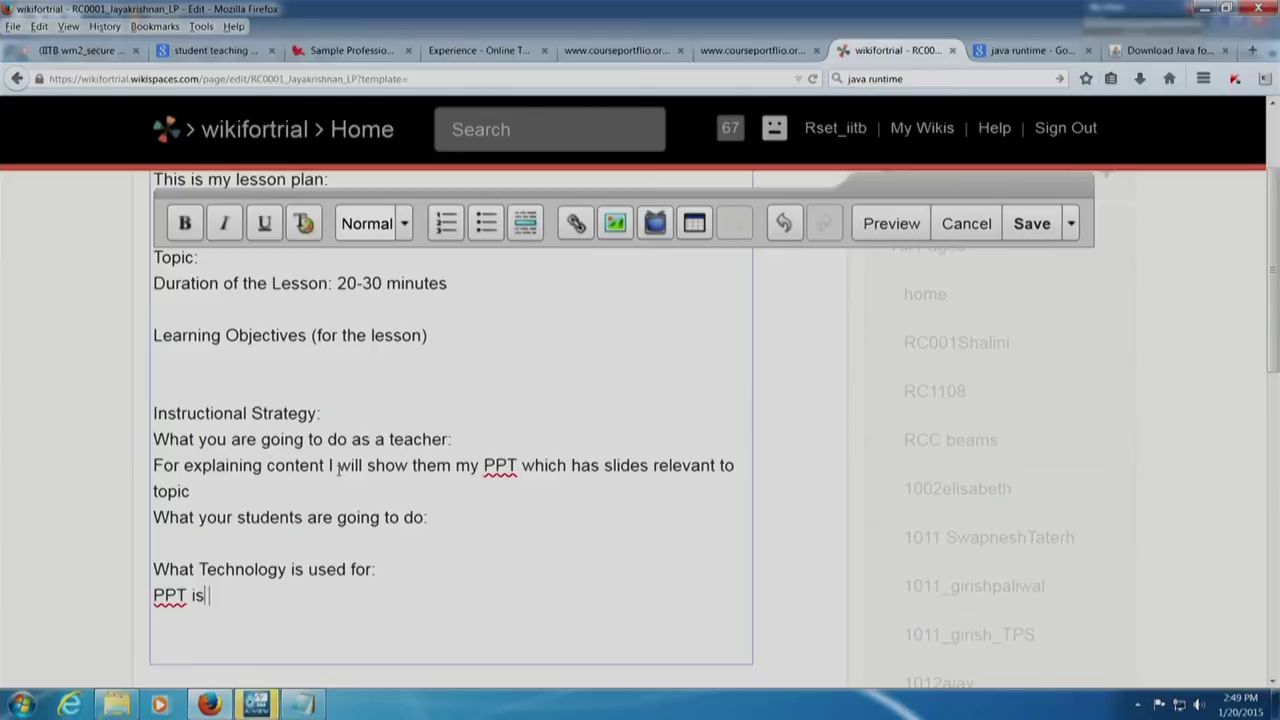
pyautogui.press('BackSpace')
pyautogui.press('BackSpace')
pyautogui.write('sed for d')
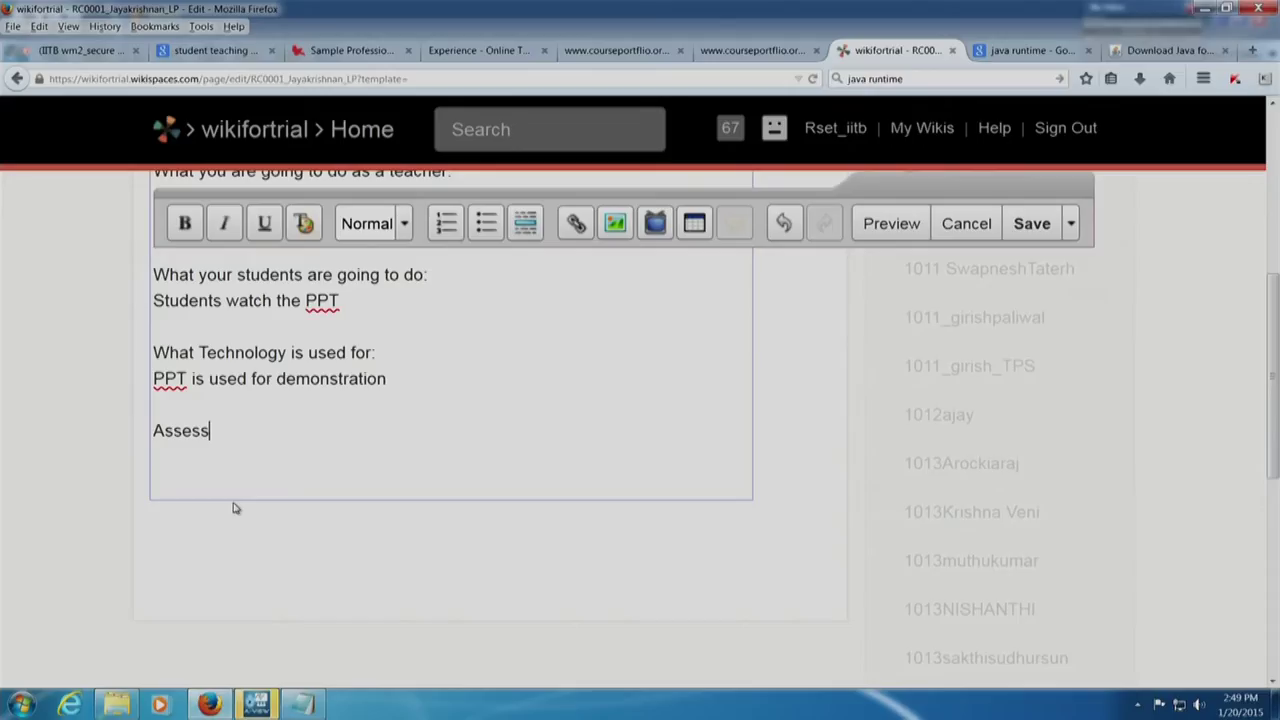
pyautogui.write('ment strategy')
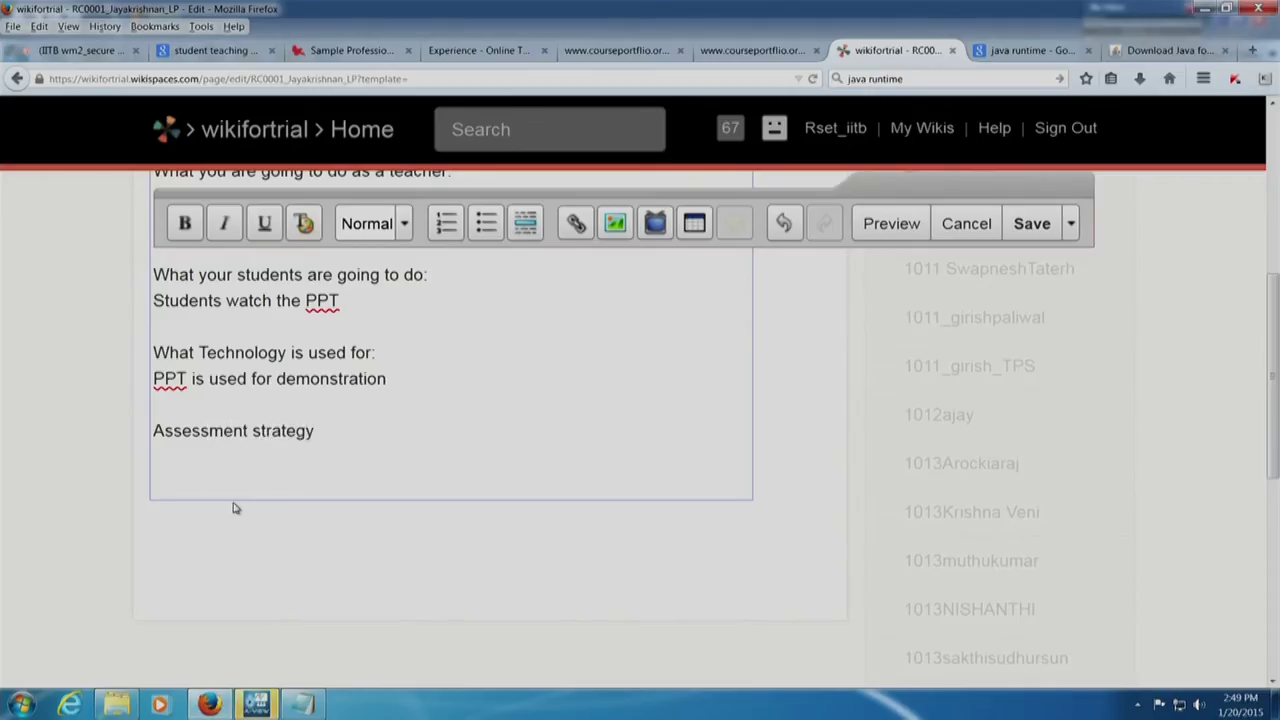
pyautogui.write(':')
pyautogui.press('Return')
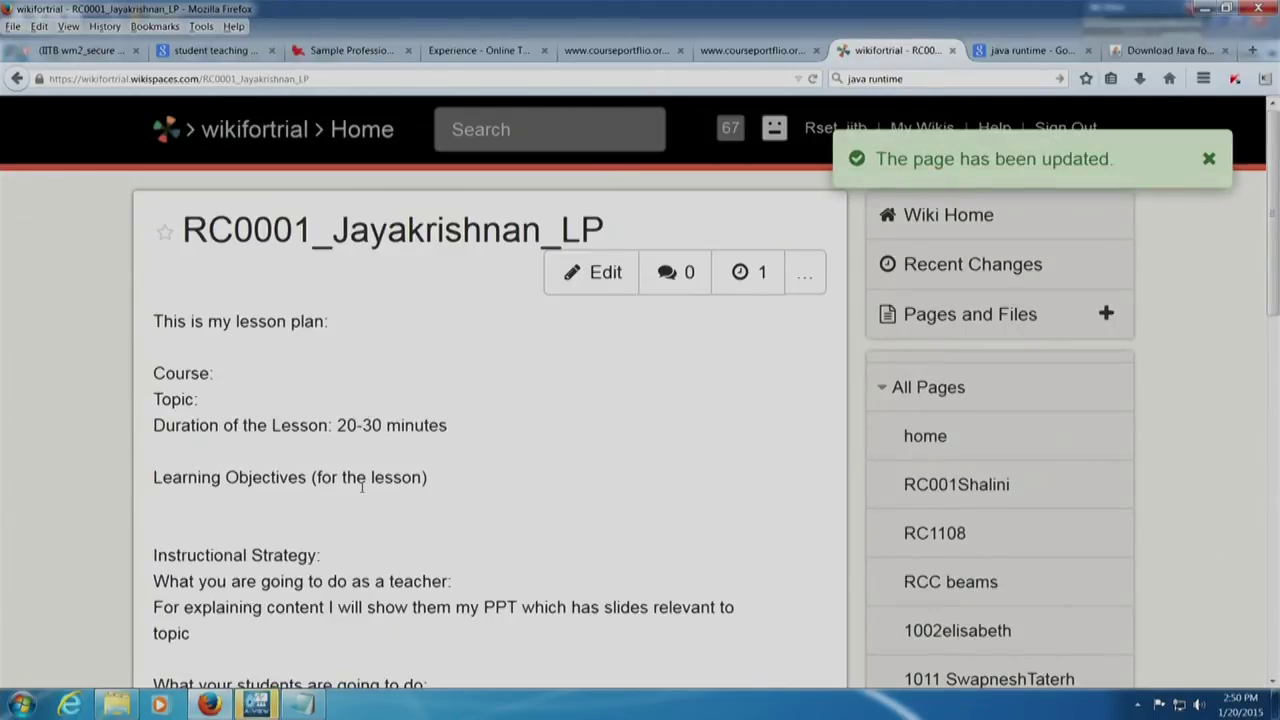
# Remove '_LP' from the page address to load the RC0001Jayakrishnan home page.
pyautogui.scroll(-5, 362, 486)
pyautogui.scroll(2, 360, 494)
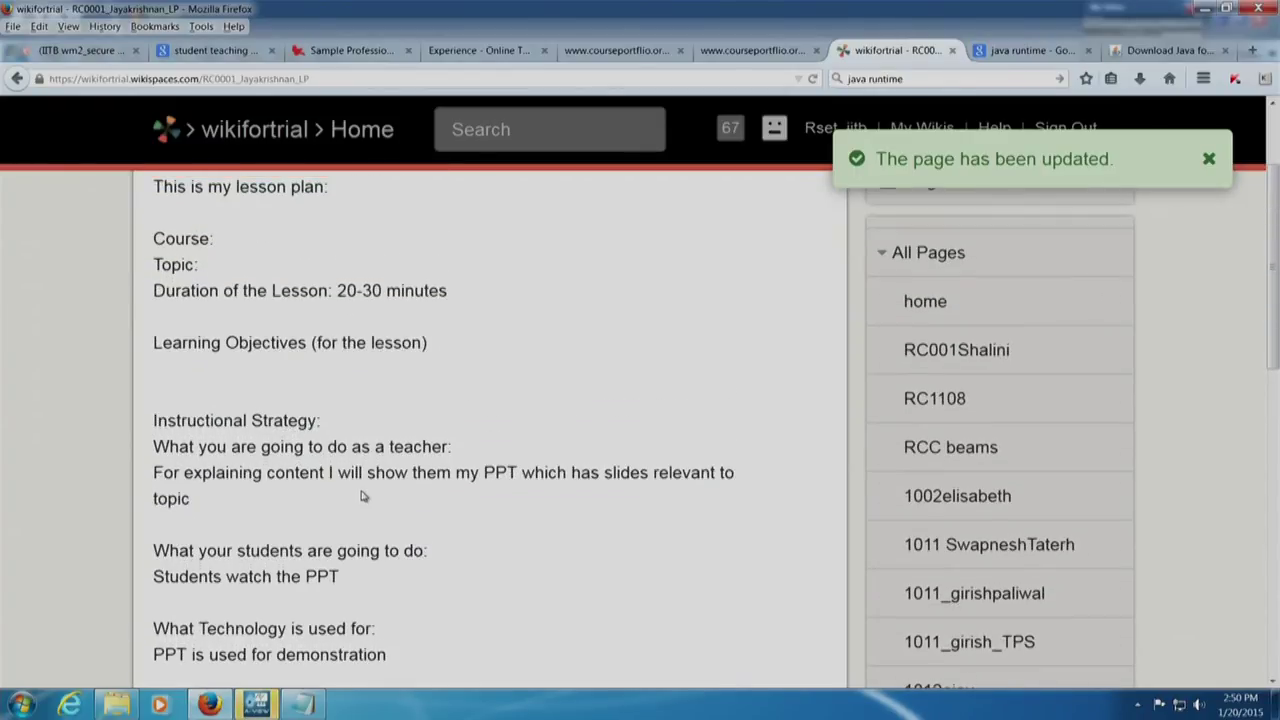
pyautogui.scroll(2, 362, 492)
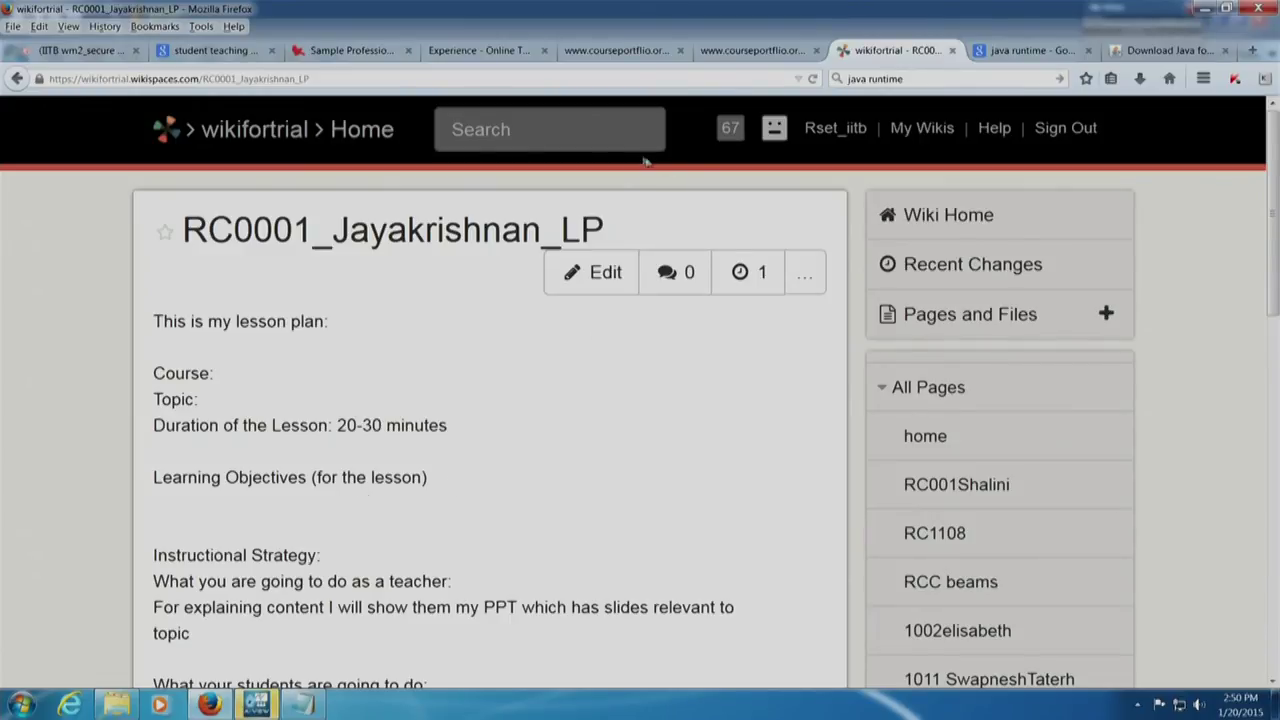
pyautogui.moveTo(297, 78); pyautogui.dragTo(357, 78)
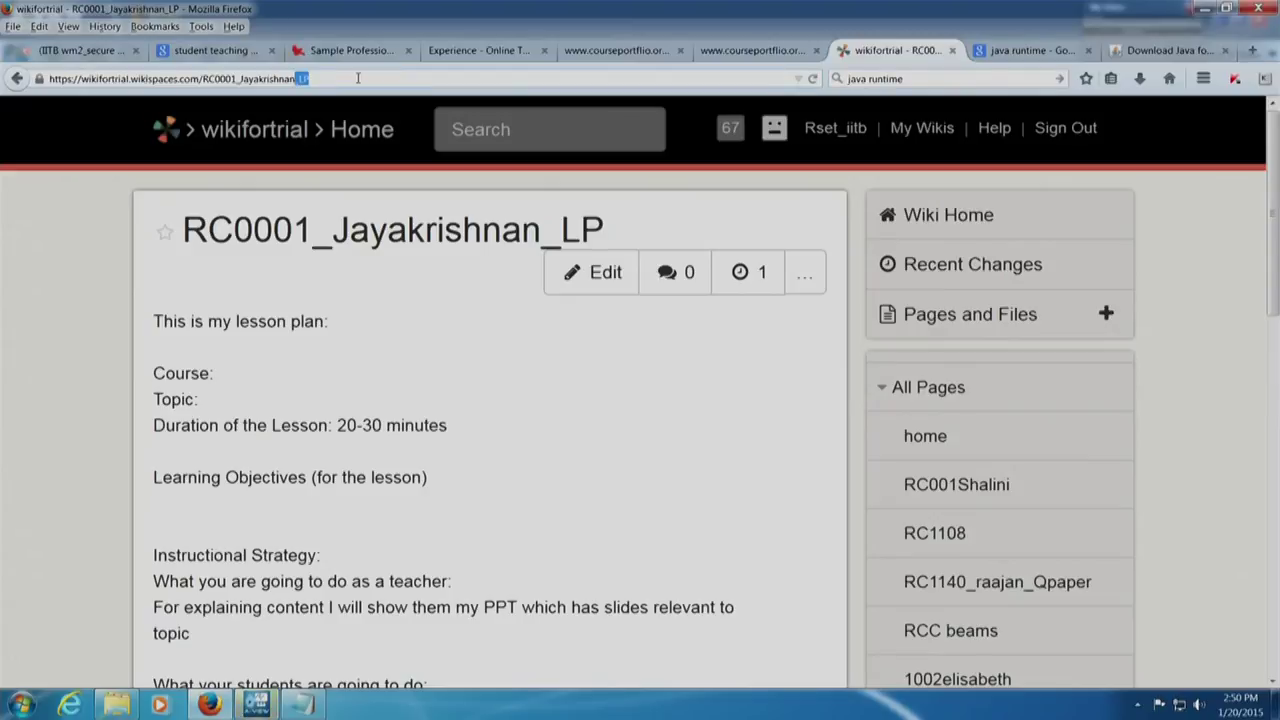
pyautogui.press('BackSpace')
pyautogui.press('Return')
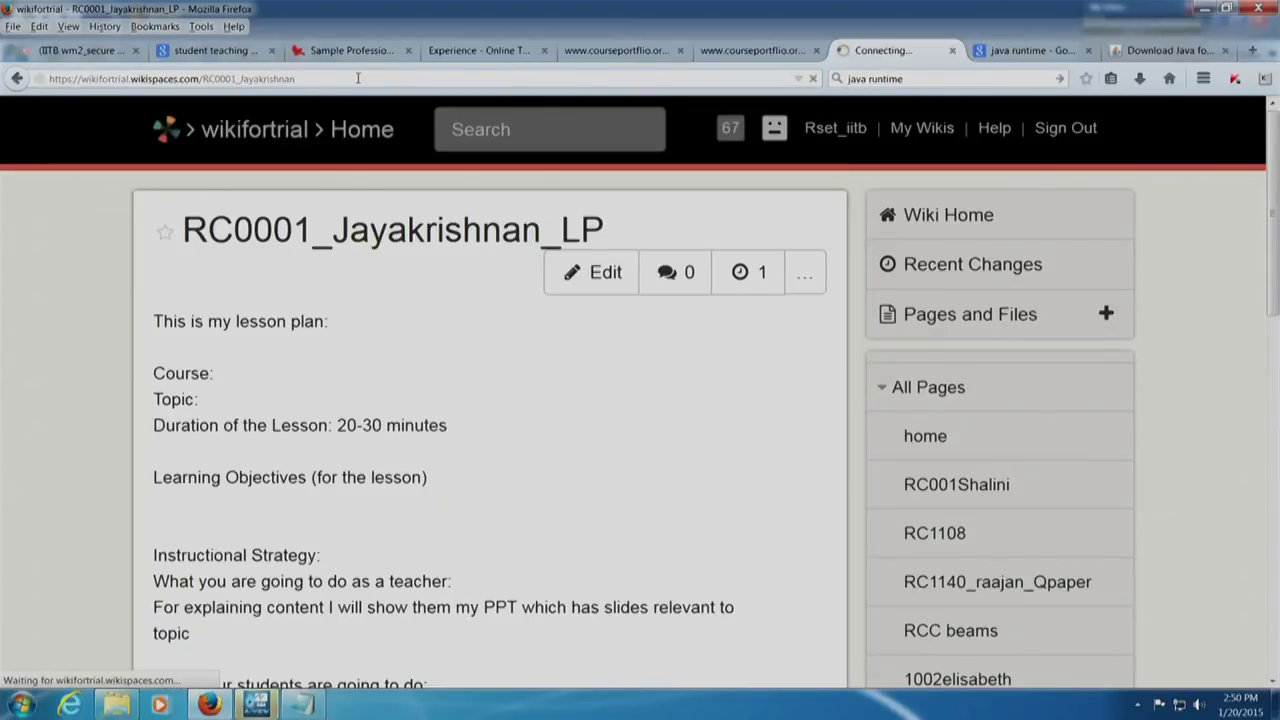
pyautogui.scroll(-4, 303, 549)
pyautogui.scroll(3, 305, 550)
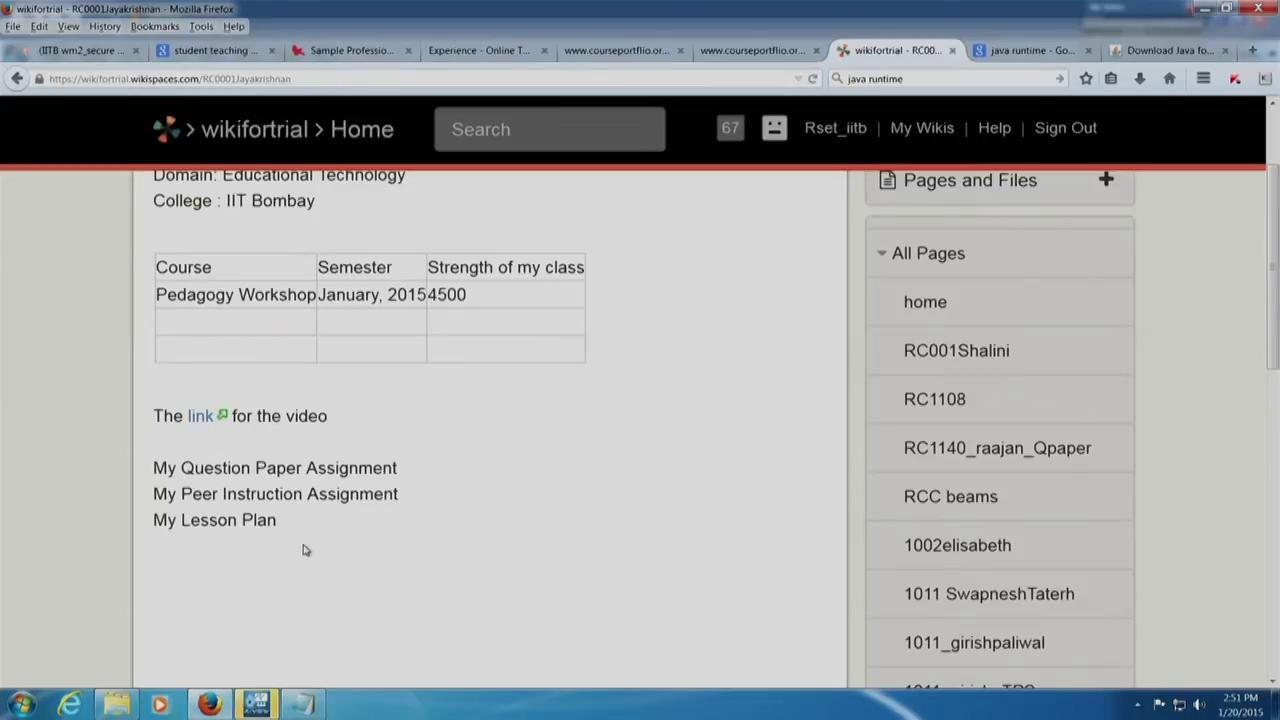
pyautogui.scroll(2, 305, 549)
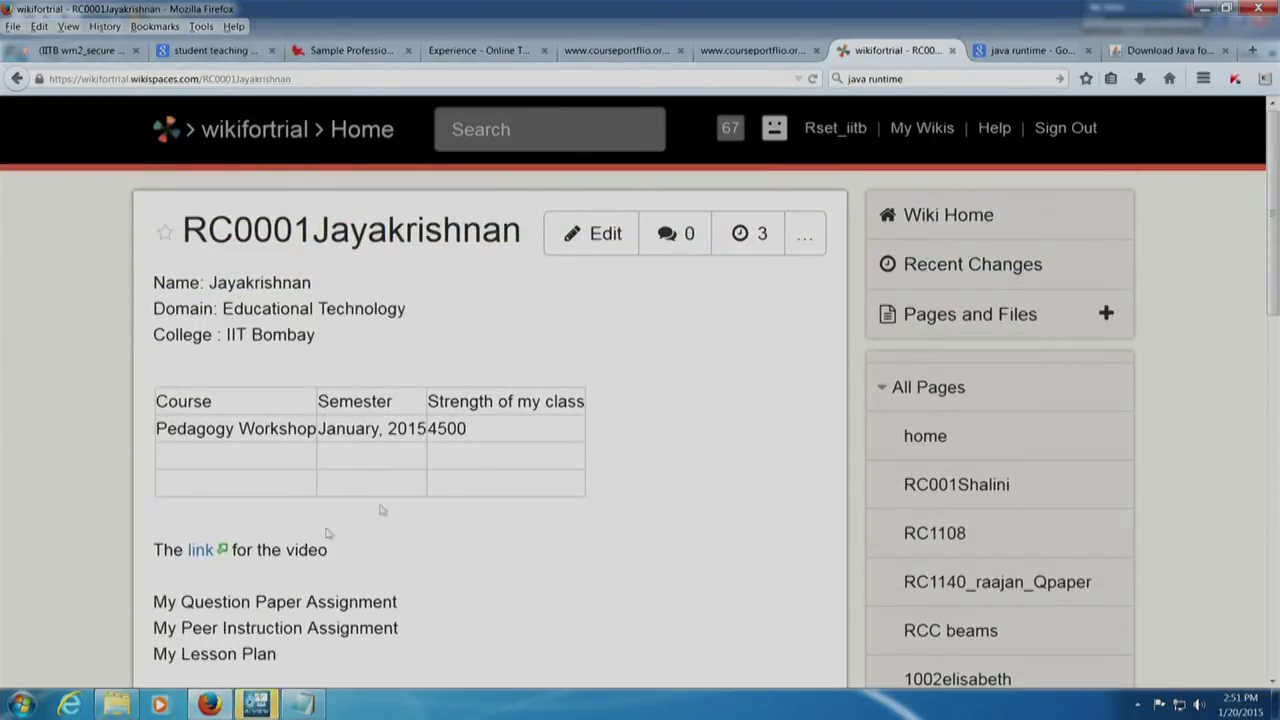
pyautogui.click(606, 233)
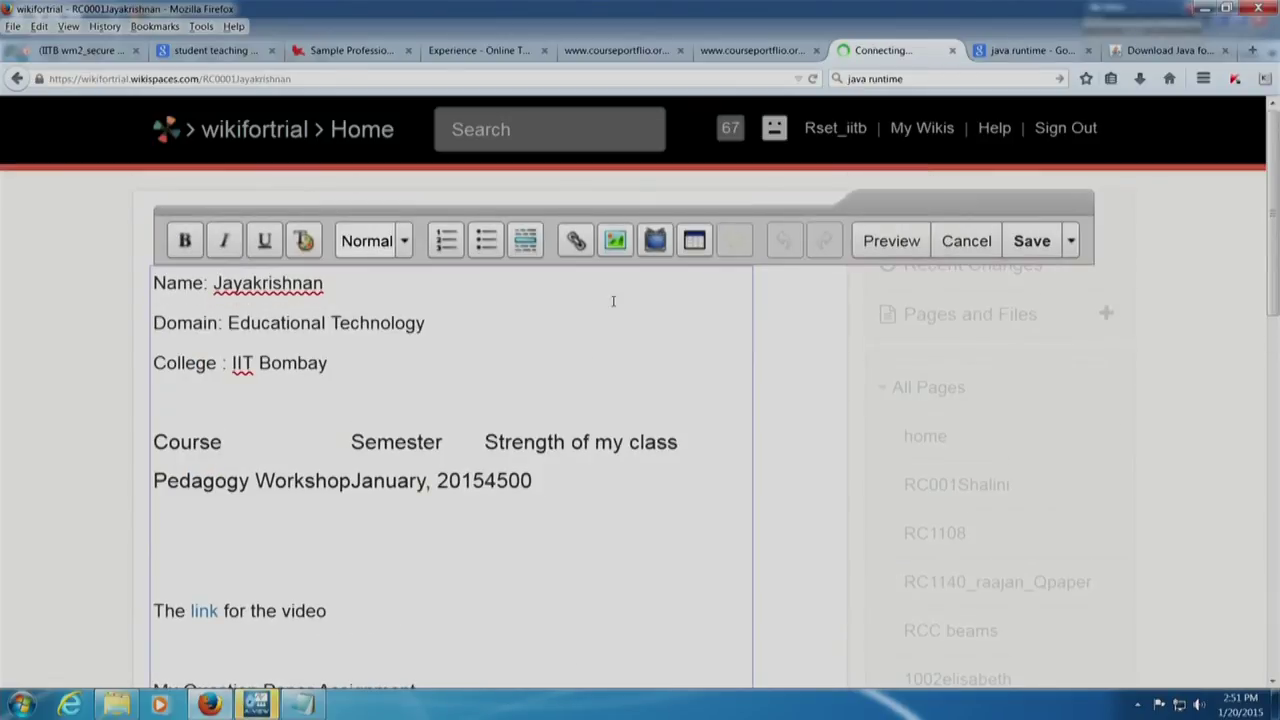
pyautogui.scroll(-5, 560, 400)
pyautogui.scroll(4, 445, 347)
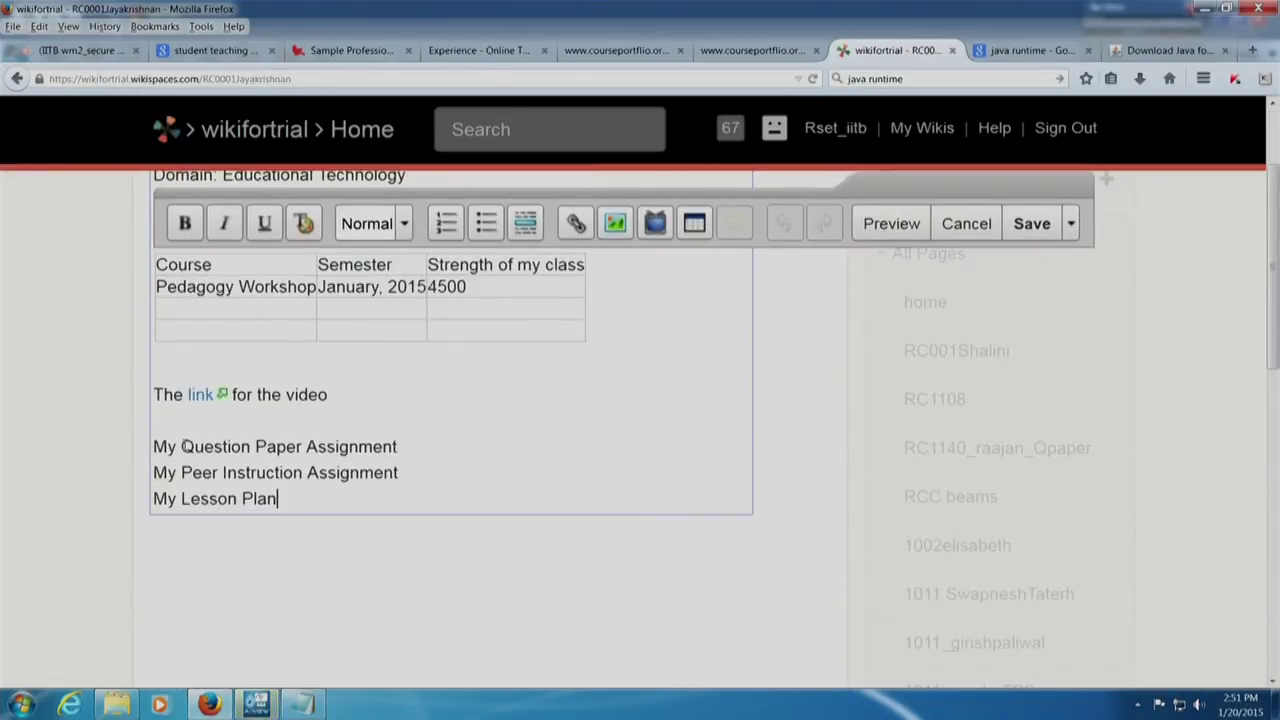
pyautogui.moveTo(180, 447); pyautogui.dragTo(400, 472)
pyautogui.click(403, 461)
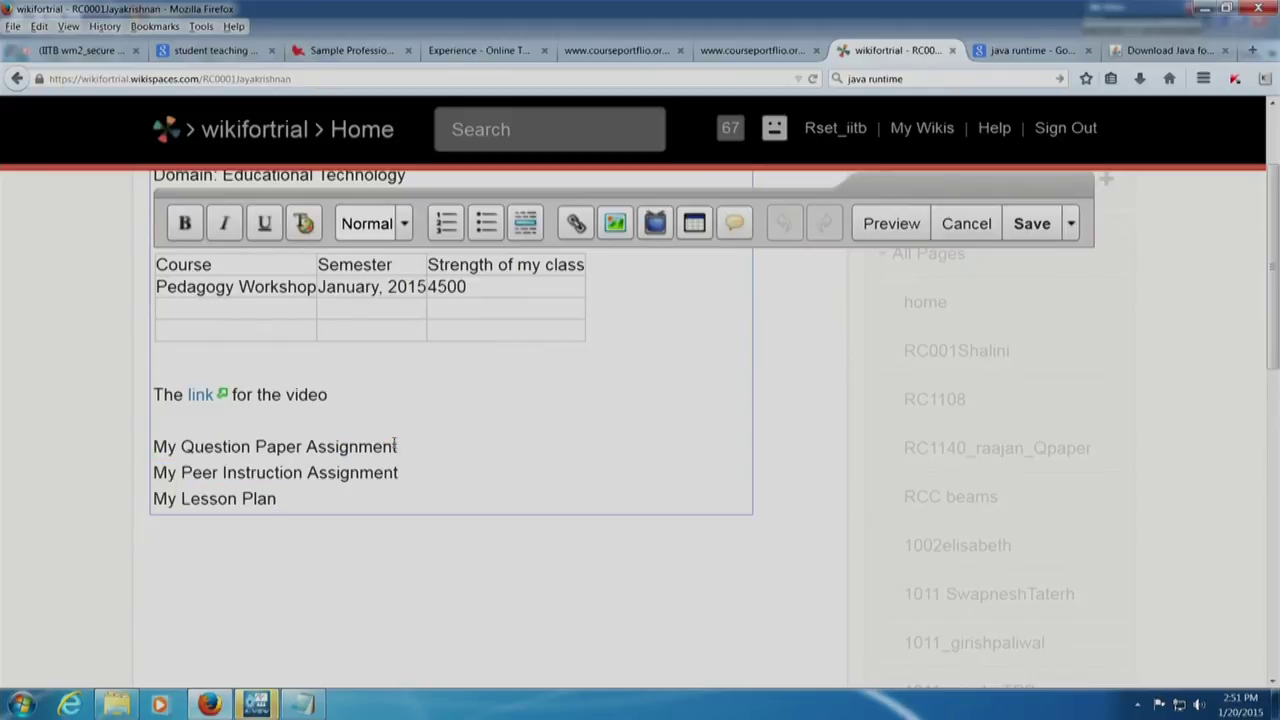
pyautogui.scroll(2, 395, 447)
pyautogui.hotkey('ctrl', 'shift', 'Left')
pyautogui.hotkey('ctrl', 'shift', 'Left')
pyautogui.hotkey('ctrl', 'shift', 'Left')
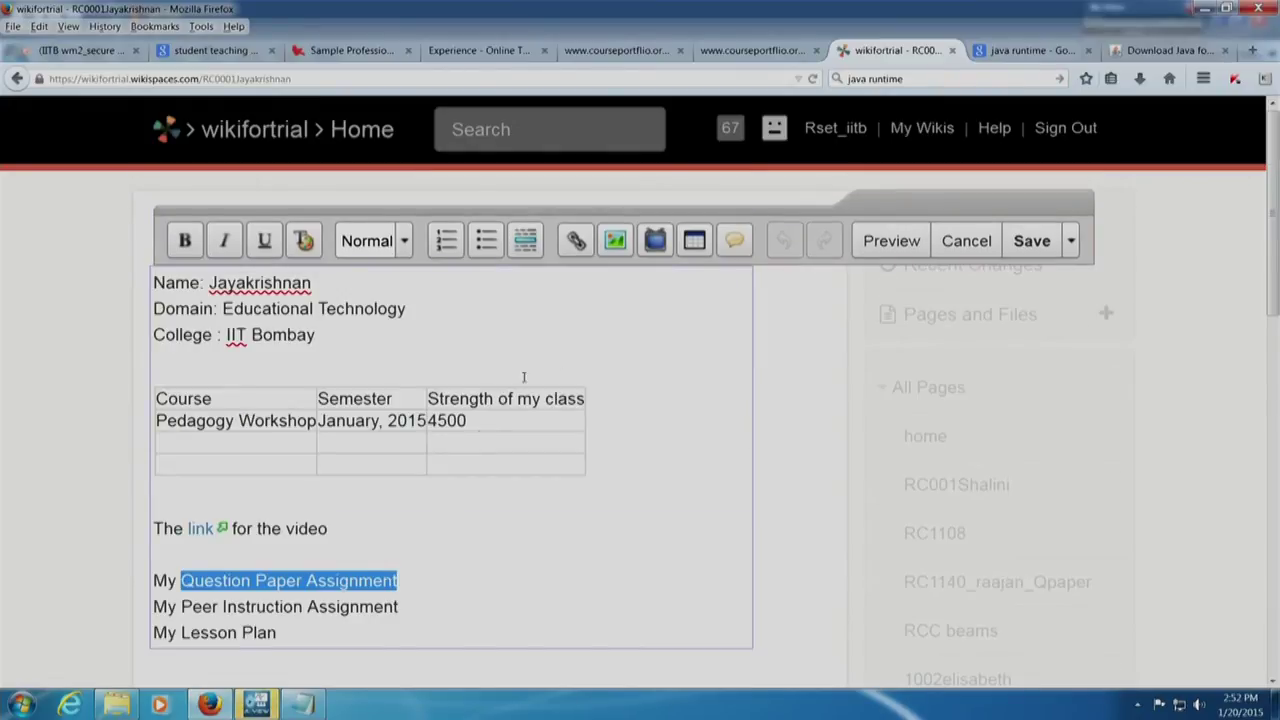
pyautogui.click(576, 240)
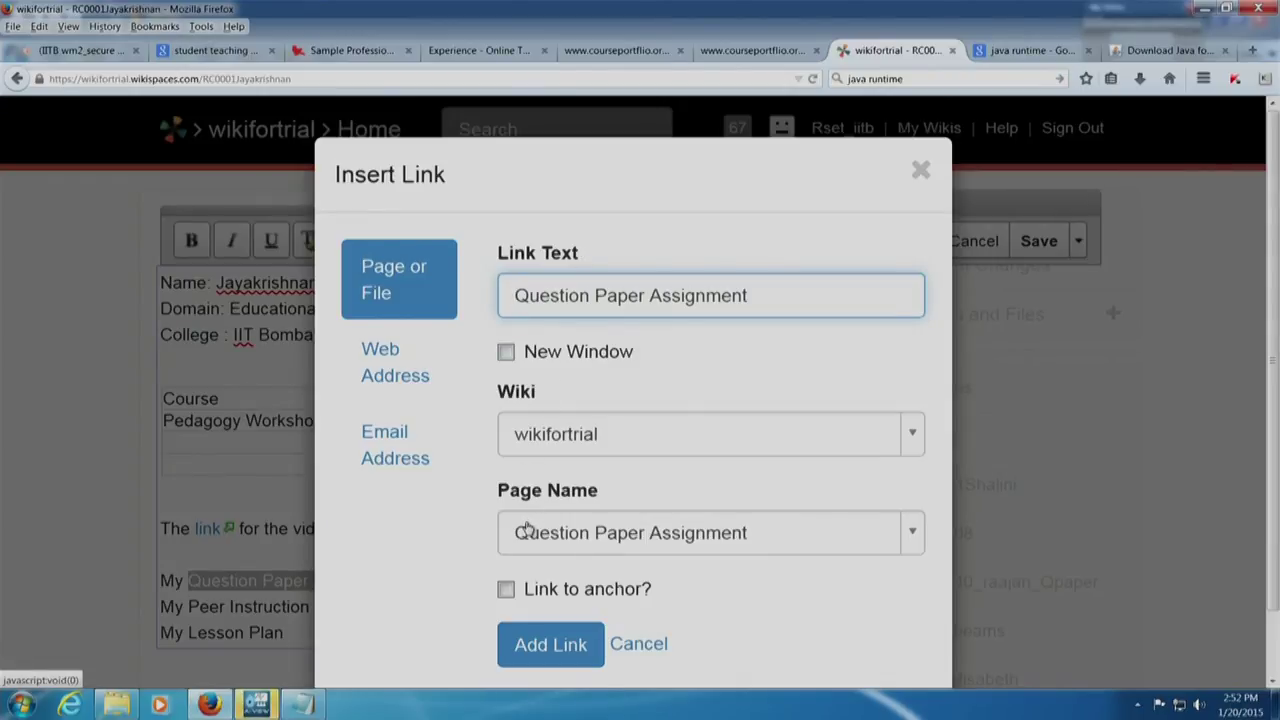
pyautogui.click(527, 532)
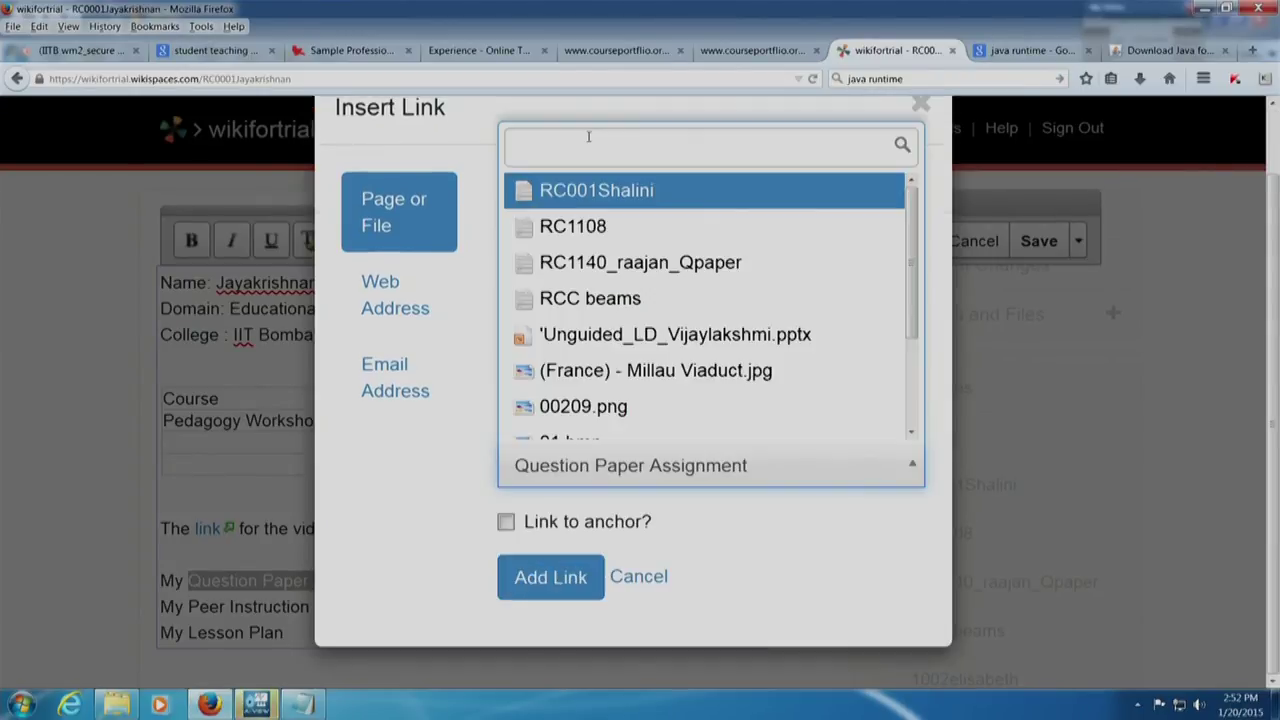
pyautogui.click(395, 298)
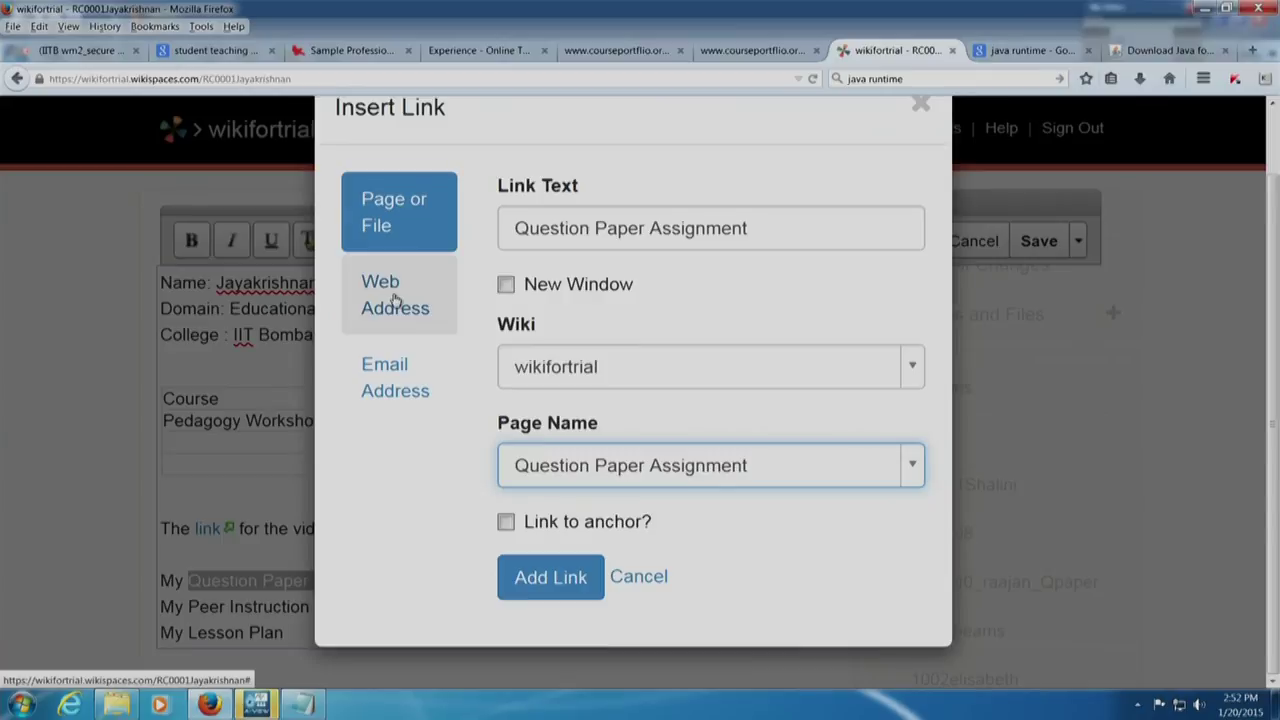
pyautogui.click(395, 298)
pyautogui.click(543, 436)
pyautogui.hotkey('ctrl', 'Tab')
pyautogui.click(417, 80)
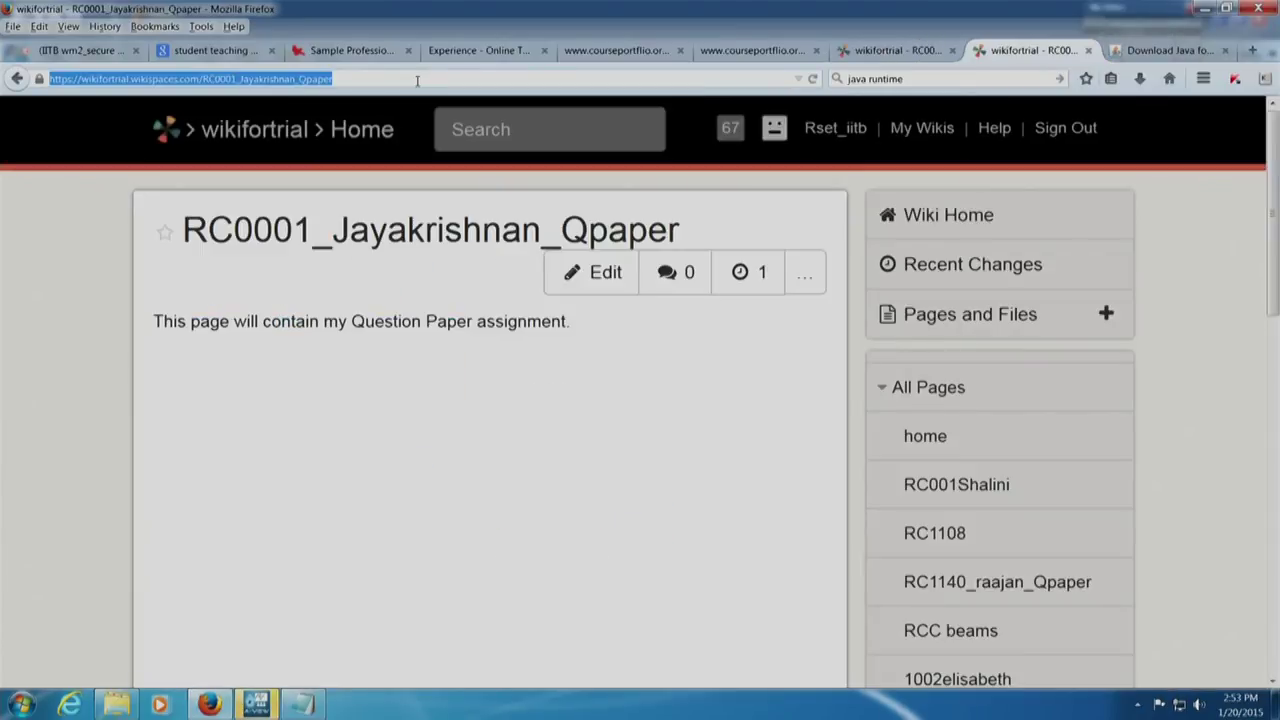
pyautogui.click(895, 52)
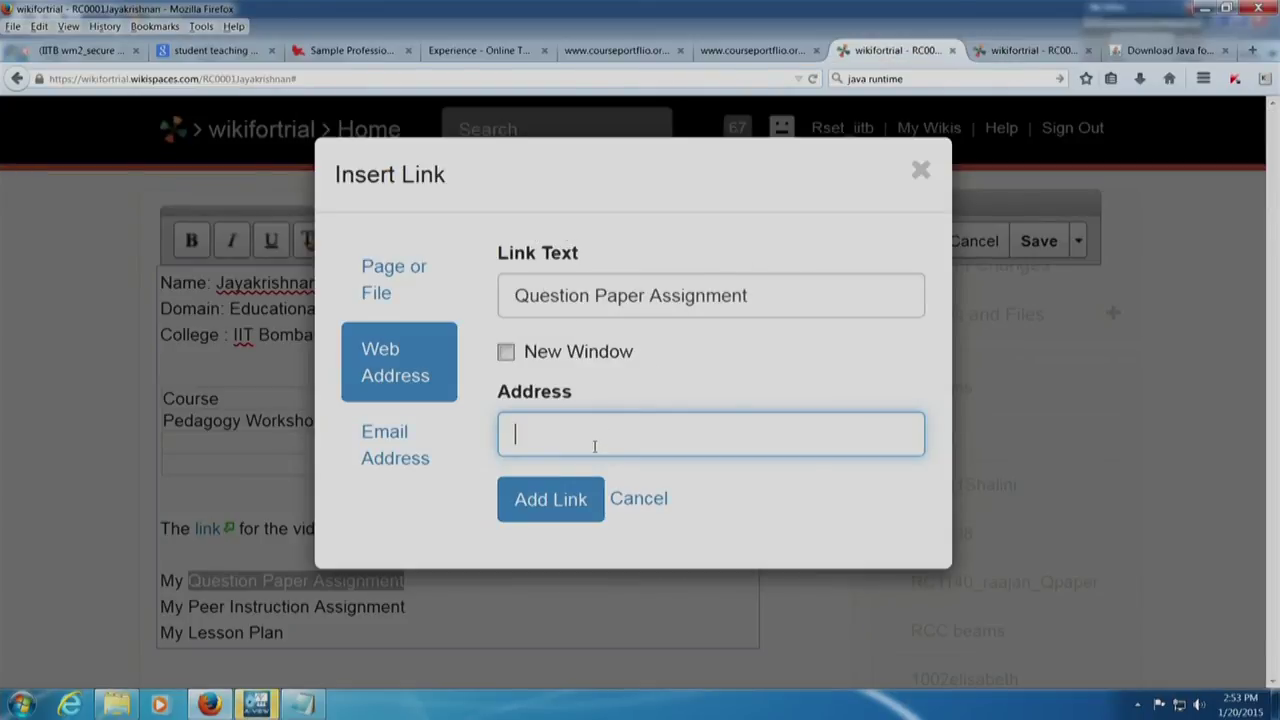
pyautogui.hotkey('ctrl', 'v')
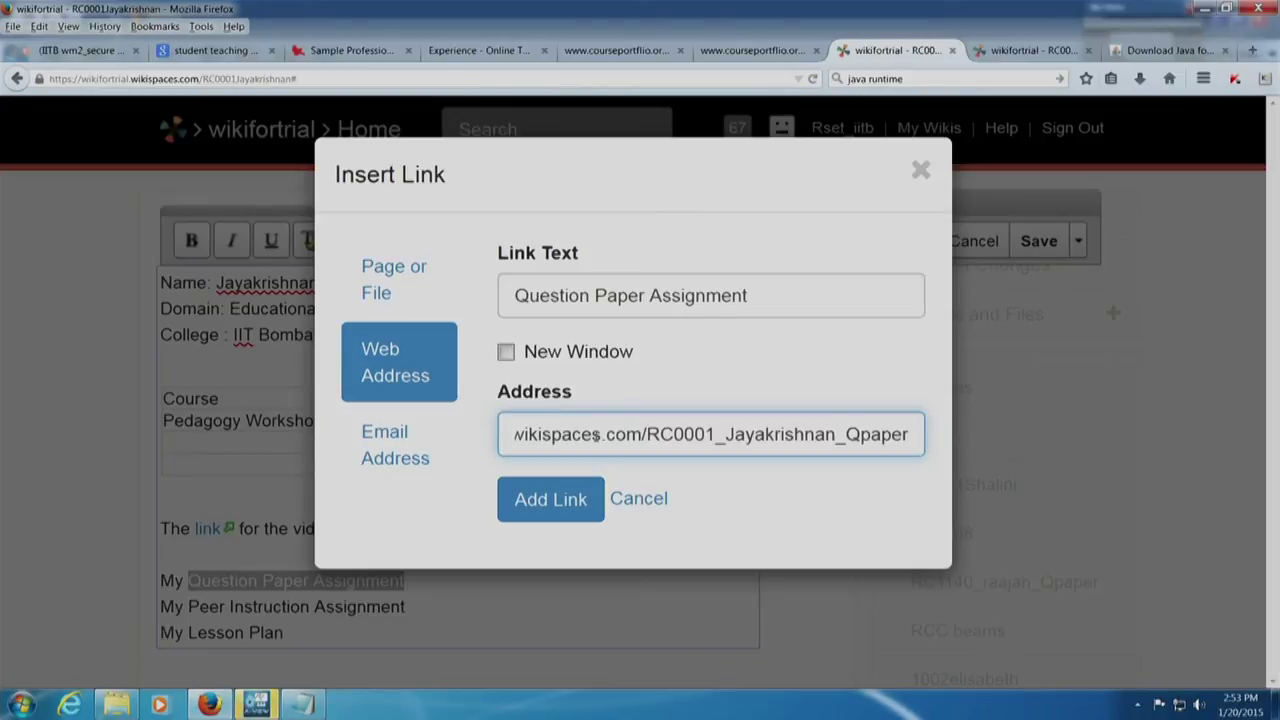
pyautogui.click(561, 505)
pyautogui.click(511, 508)
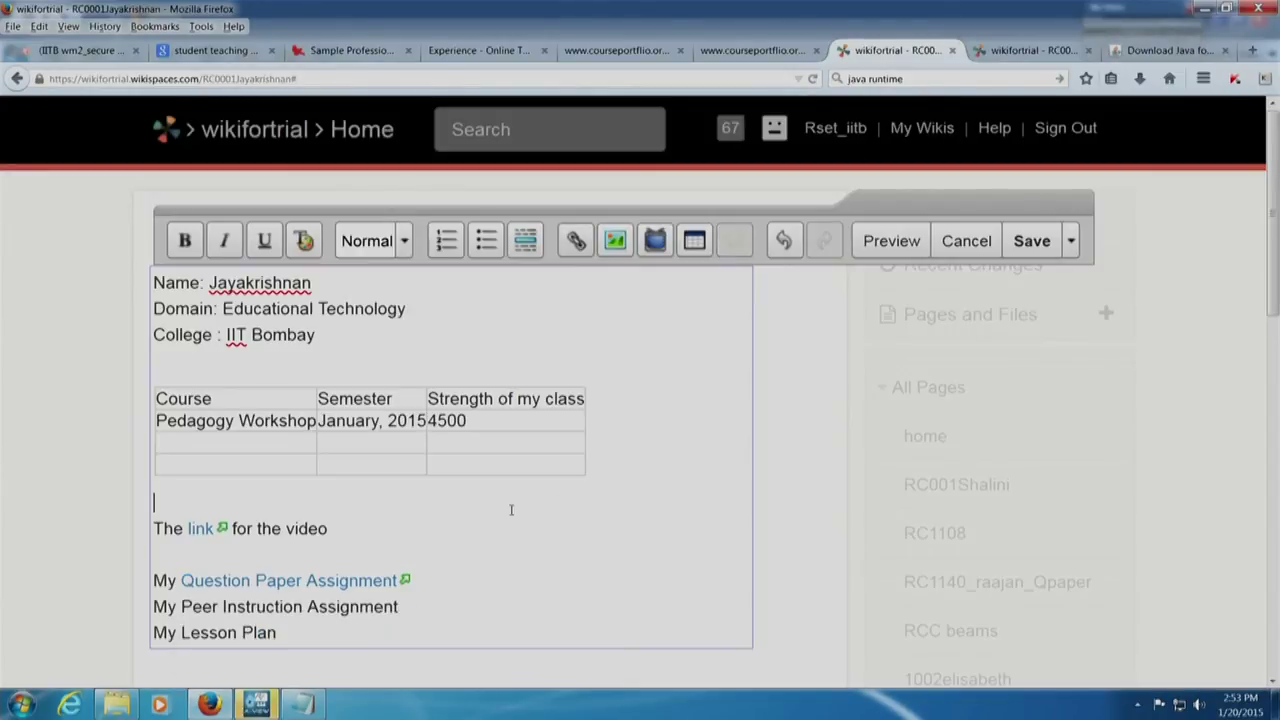
pyautogui.click(313, 587)
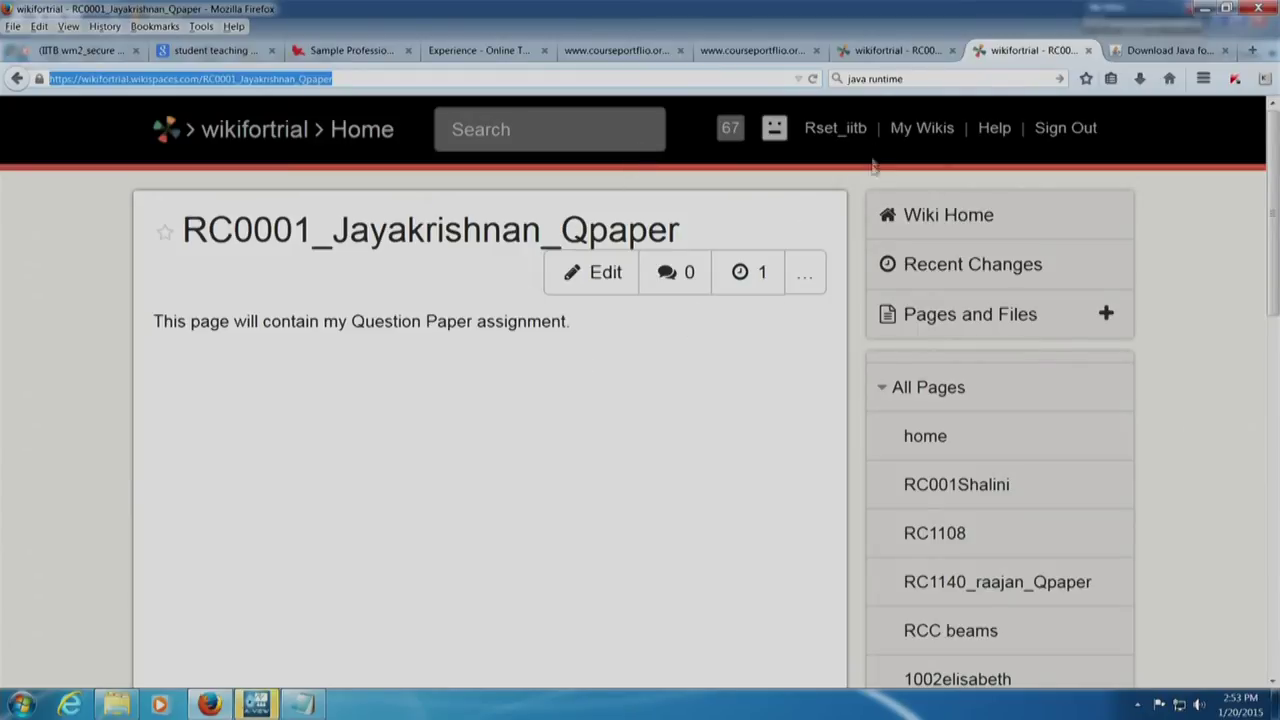
pyautogui.click(882, 50)
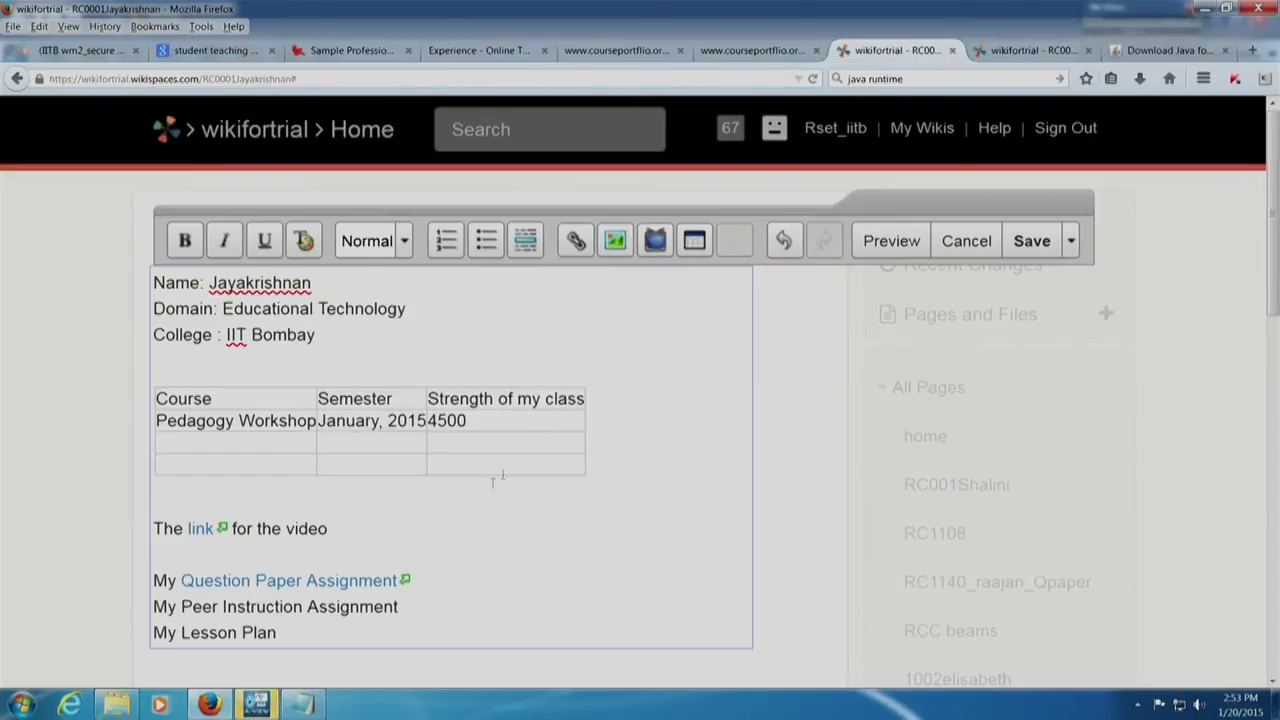
# Link the TPS Assignment line to the web address ending RC0001_Jayakrishnan_TPS.
pyautogui.moveTo(181, 606); pyautogui.dragTo(308, 606)
pyautogui.click(576, 240)
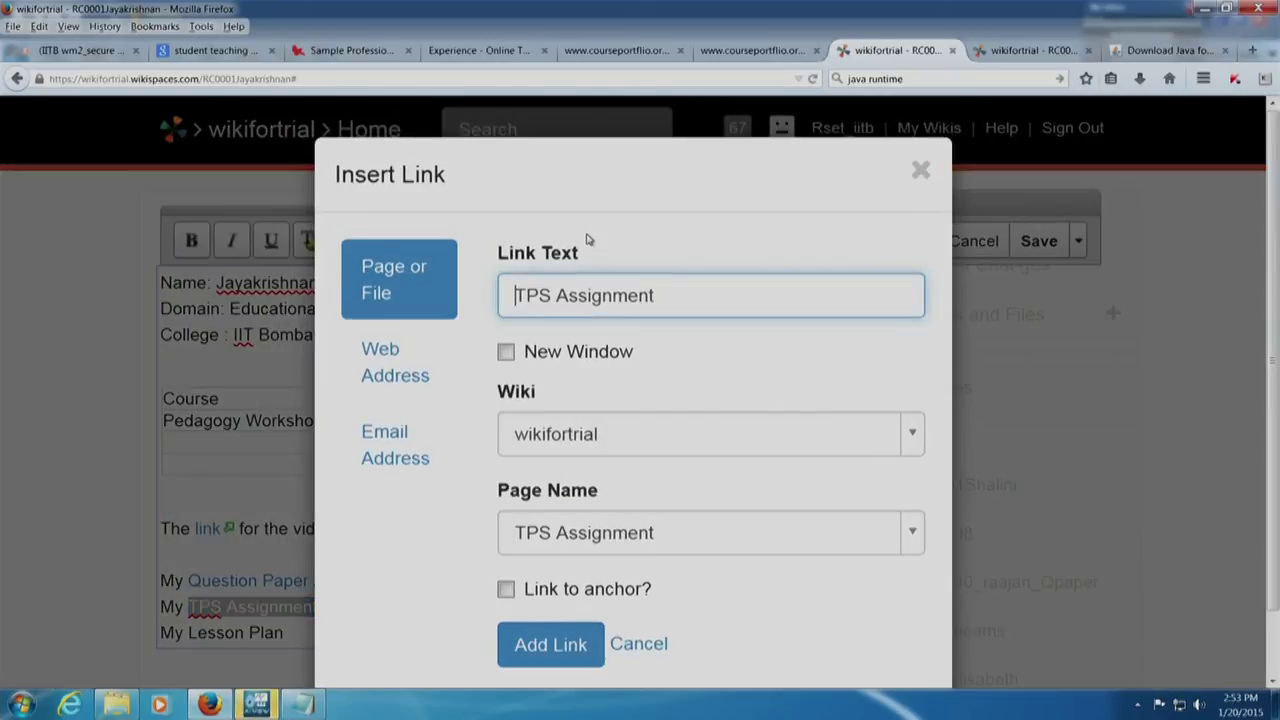
pyautogui.click(423, 386)
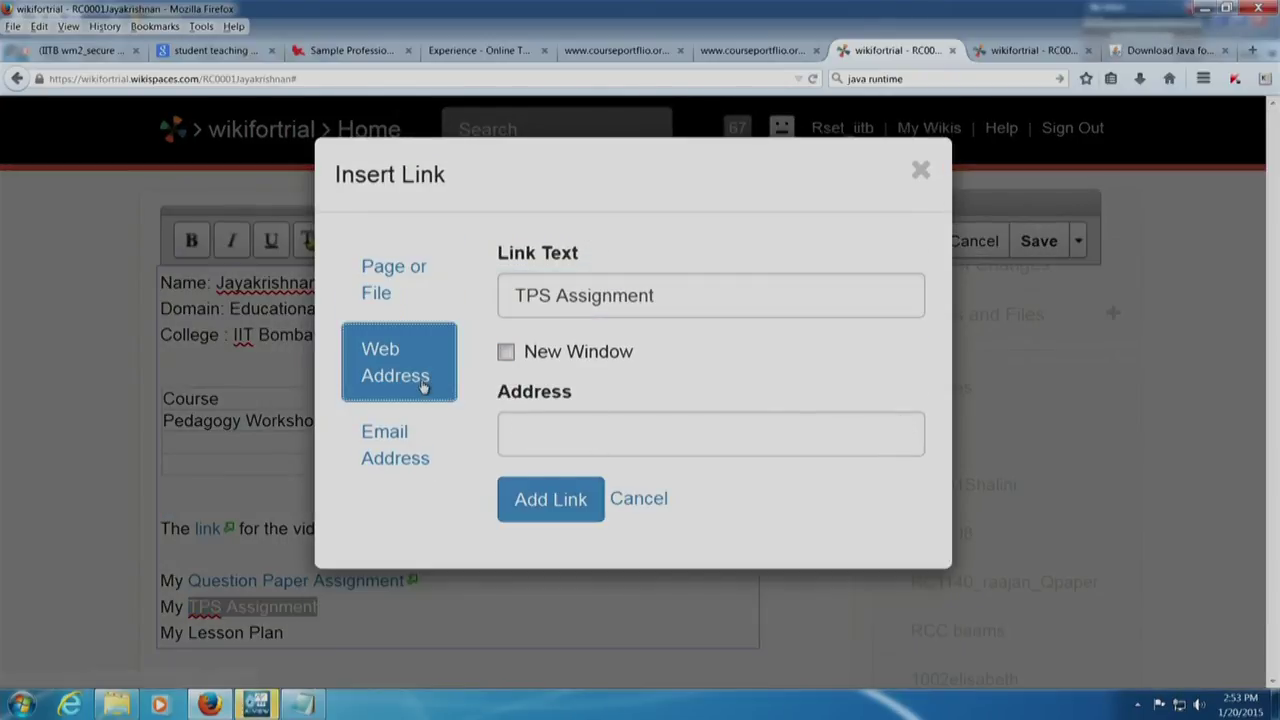
pyautogui.click(553, 435)
pyautogui.hotkey('ctrl', 'v')
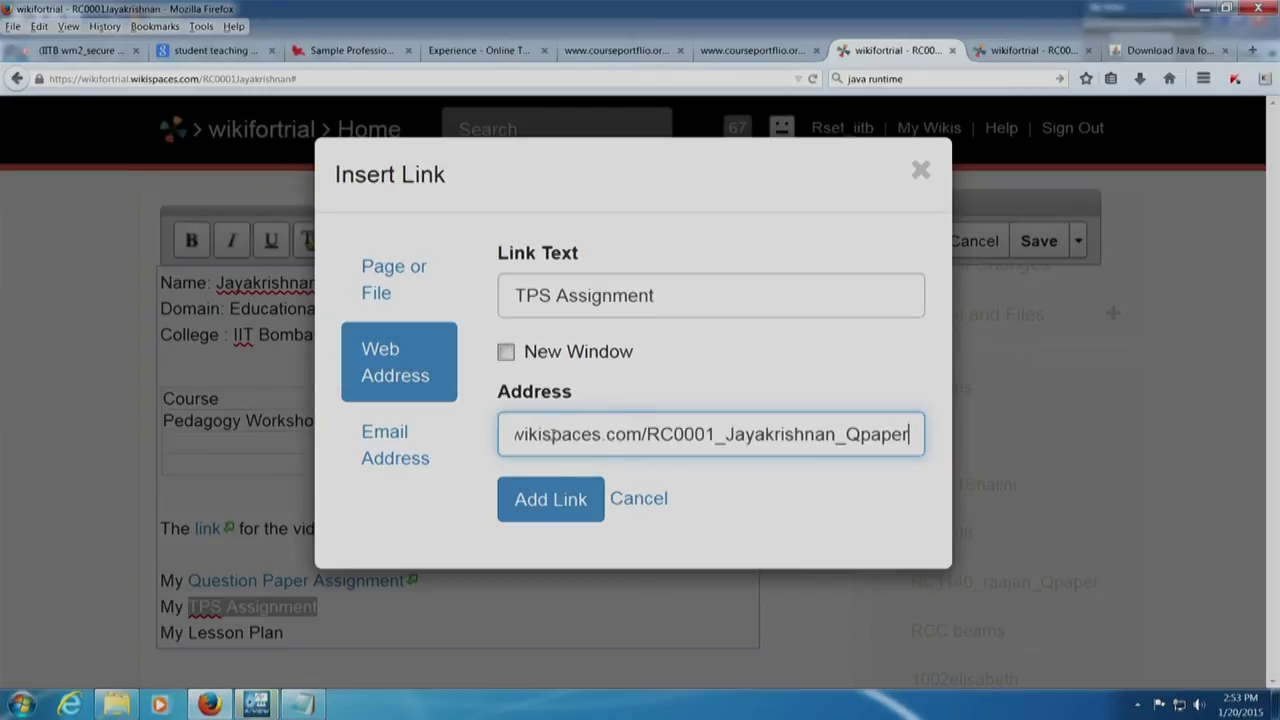
pyautogui.press('BackSpace')
pyautogui.press('BackSpace')
pyautogui.press('BackSpace')
pyautogui.press('BackSpace')
pyautogui.press('BackSpace')
pyautogui.press('BackSpace')
pyautogui.write('TPS')
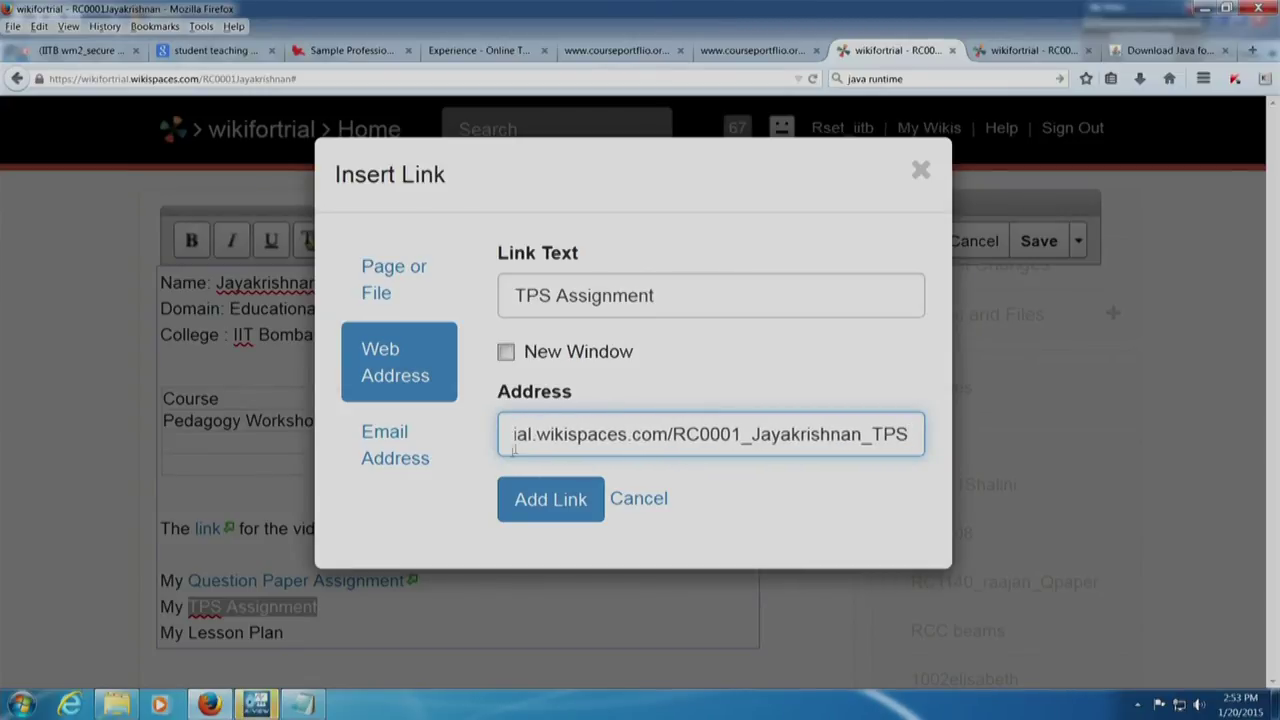
pyautogui.click(566, 499)
pyautogui.scroll(-3, 566, 499)
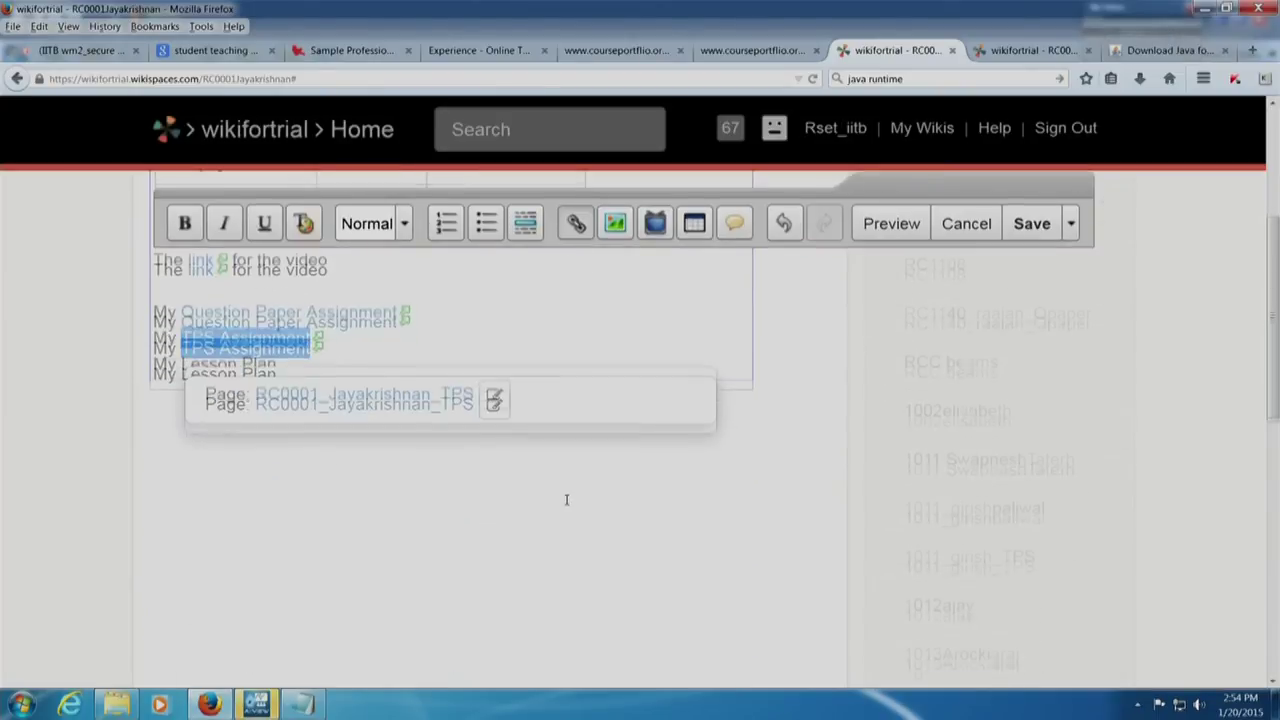
pyautogui.click(284, 364)
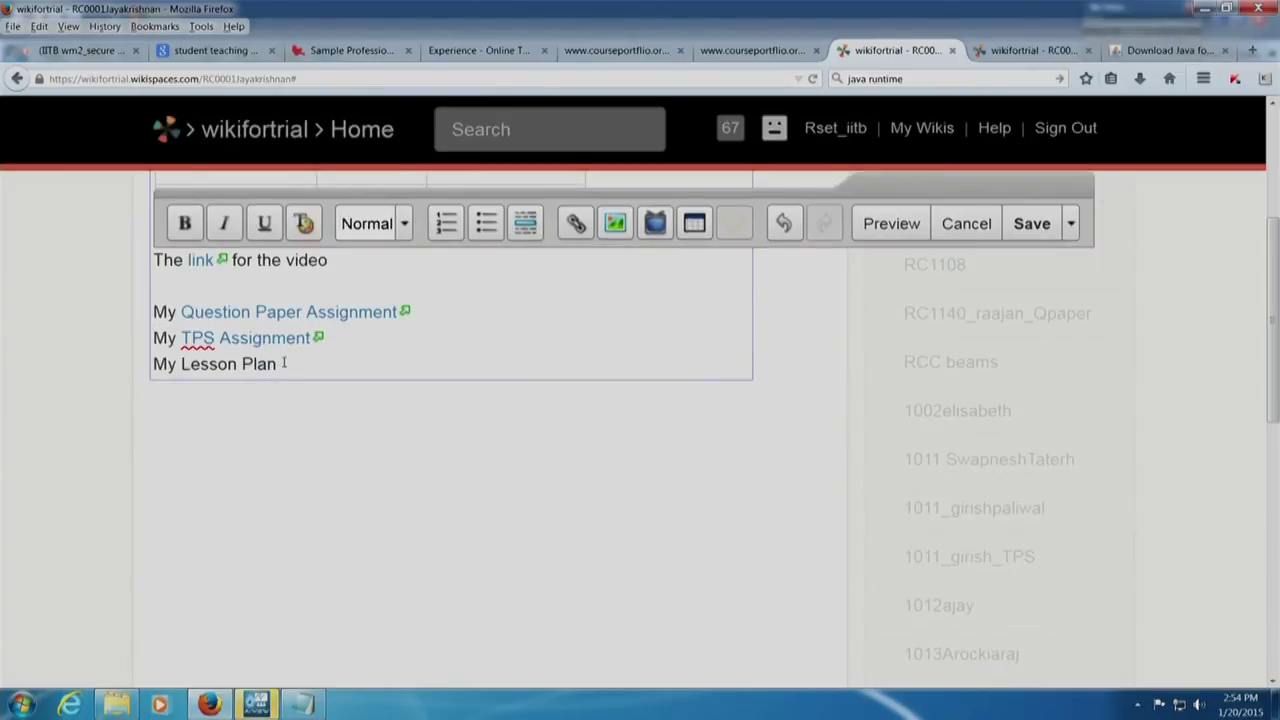
pyautogui.hotkey('shift', 'Home')
pyautogui.hotkey('shift', 'Right')
pyautogui.hotkey('shift', 'Right')
pyautogui.hotkey('shift', 'Right')
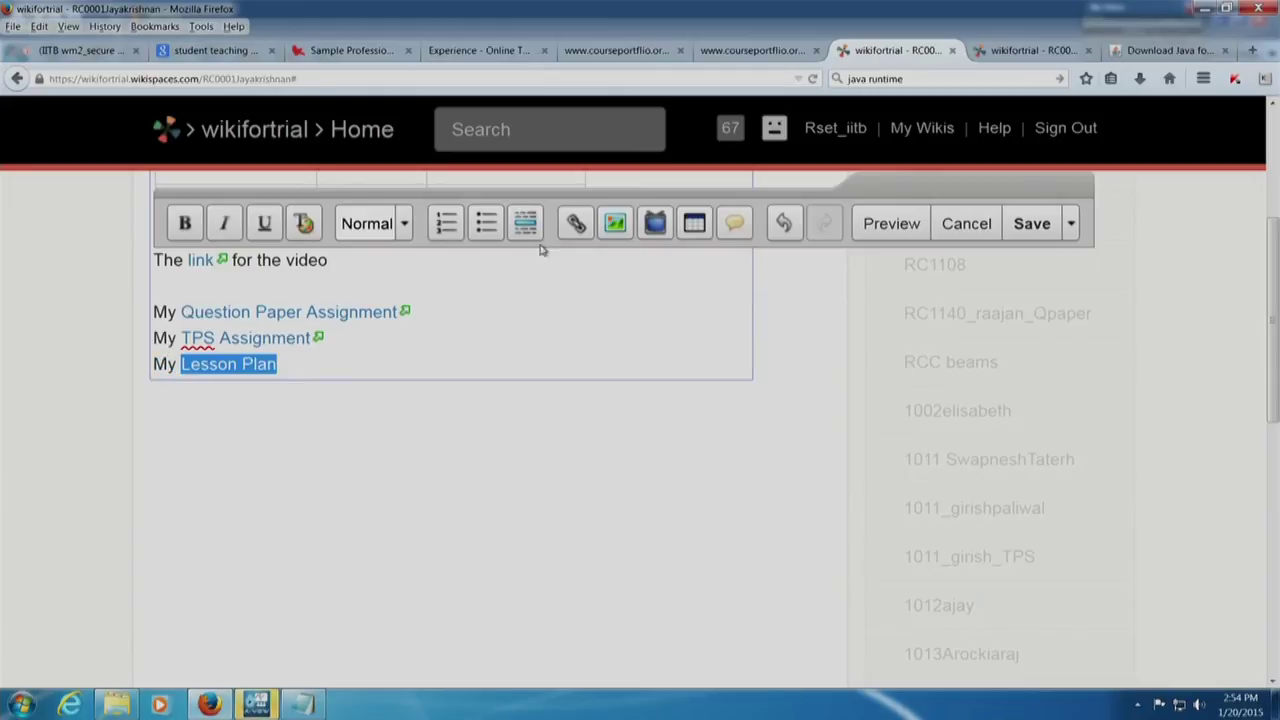
pyautogui.click(576, 223)
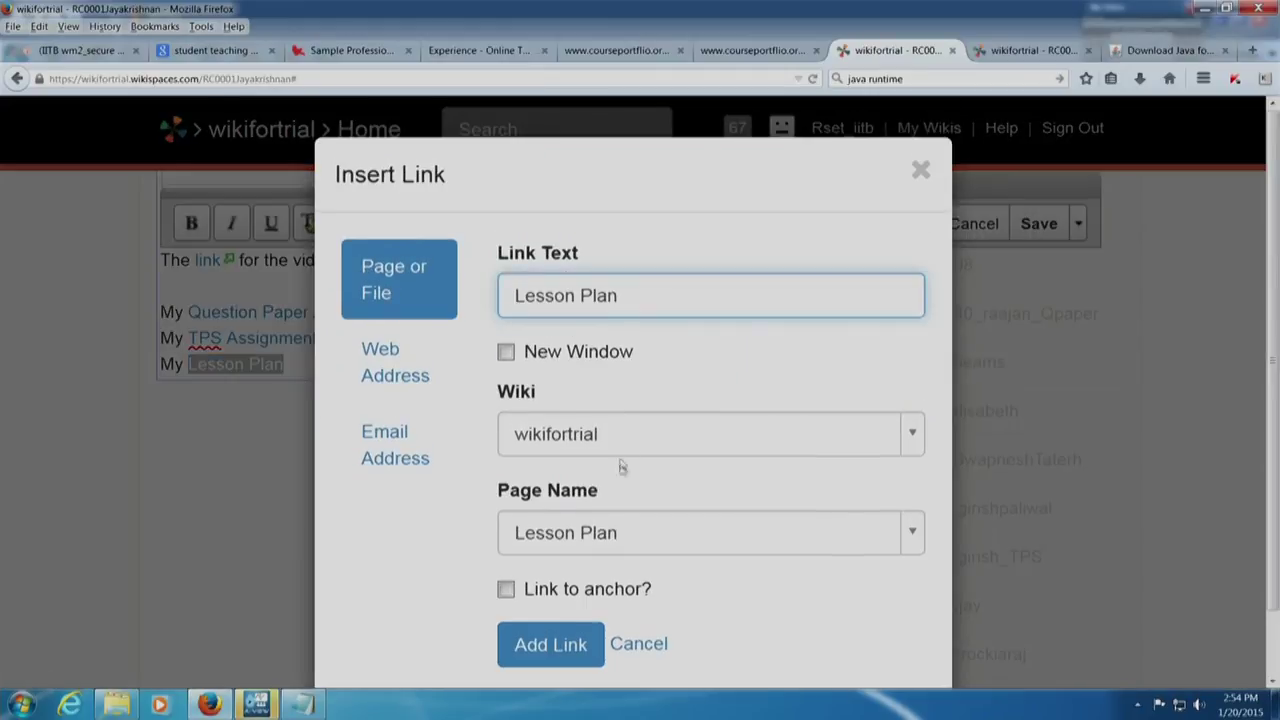
pyautogui.click(420, 374)
pyautogui.click(559, 422)
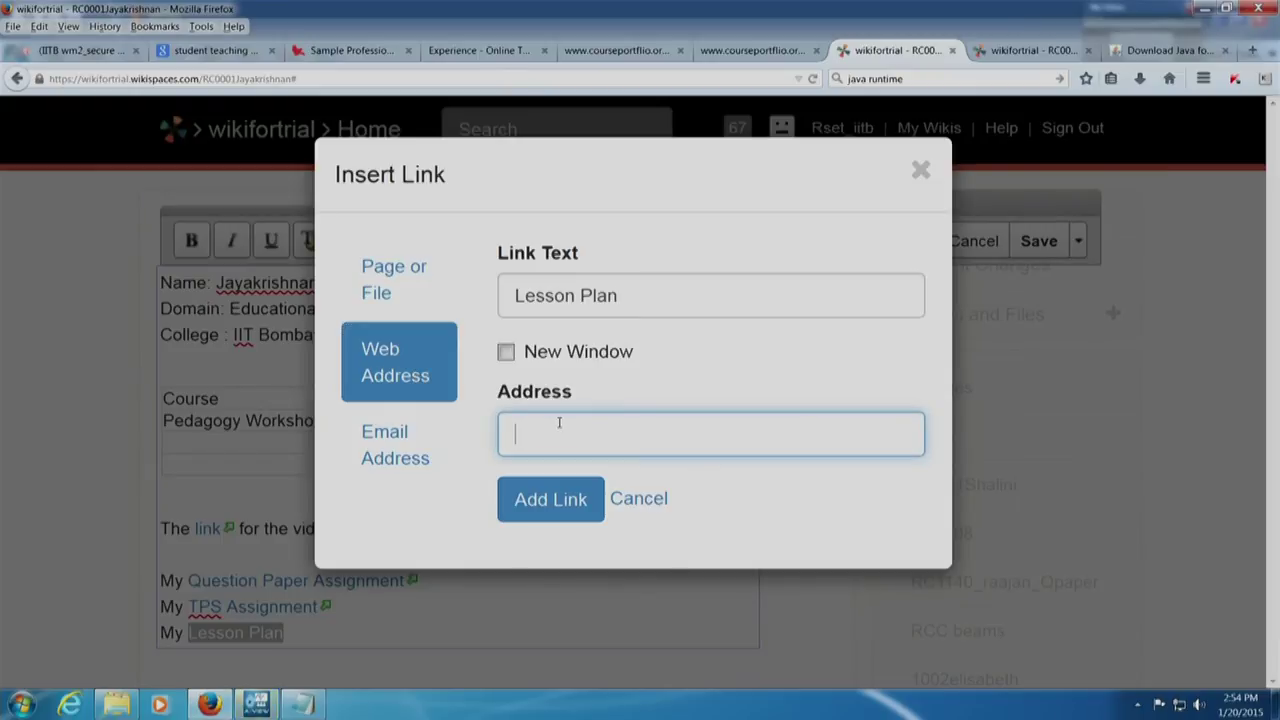
pyautogui.hotkey('ctrl', 'v')
pyautogui.press('BackSpace')
pyautogui.press('BackSpace')
pyautogui.press('BackSpace')
pyautogui.press('BackSpace')
pyautogui.press('BackSpace')
pyautogui.press('BackSpace')
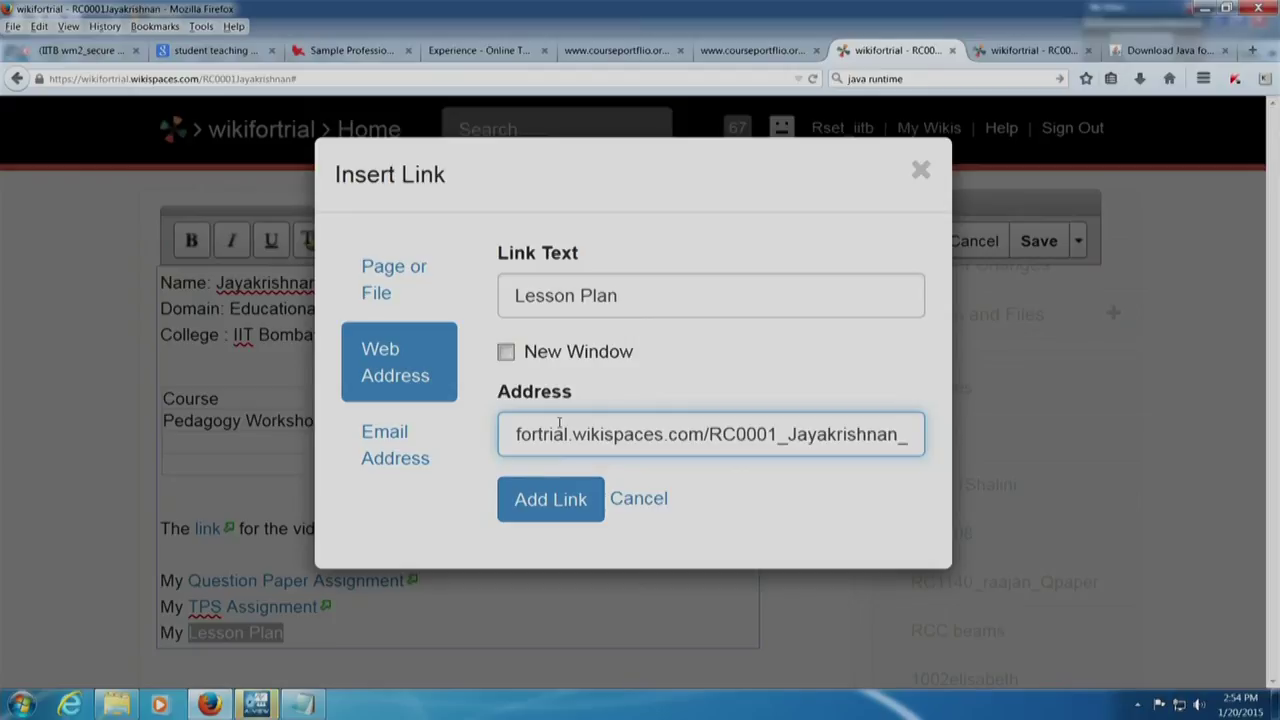
pyautogui.write('LP')
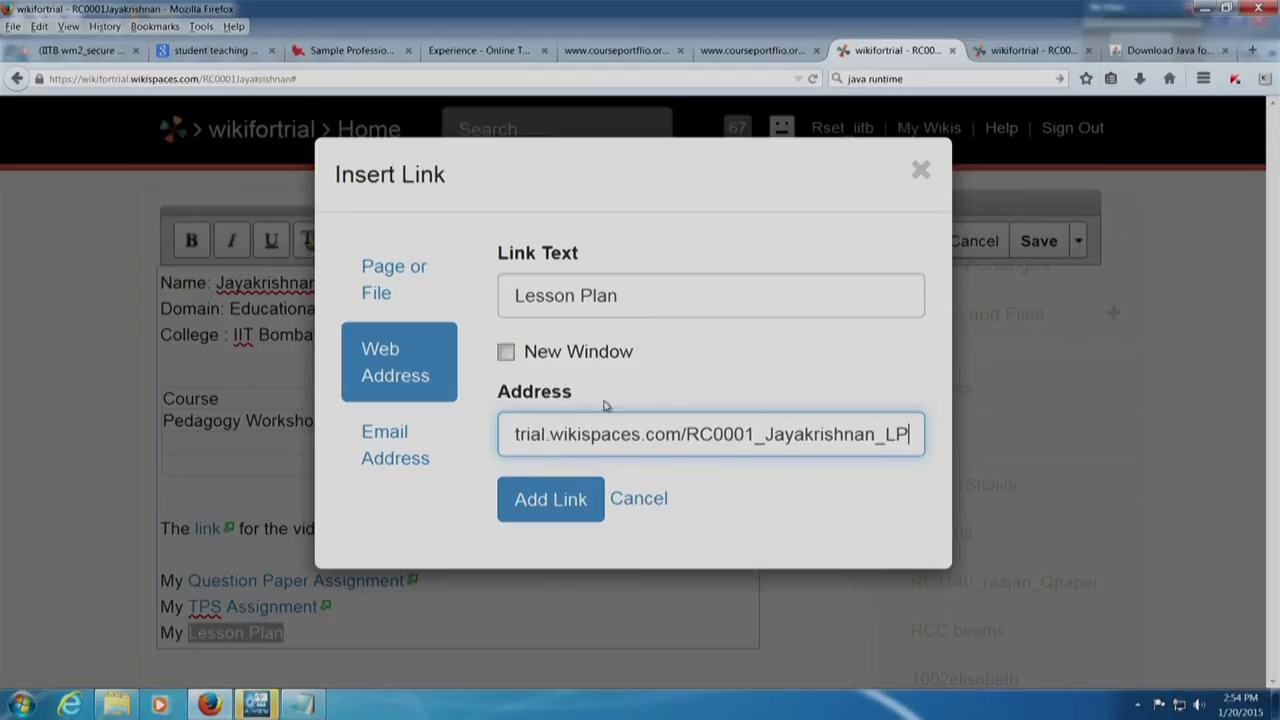
pyautogui.click(583, 500)
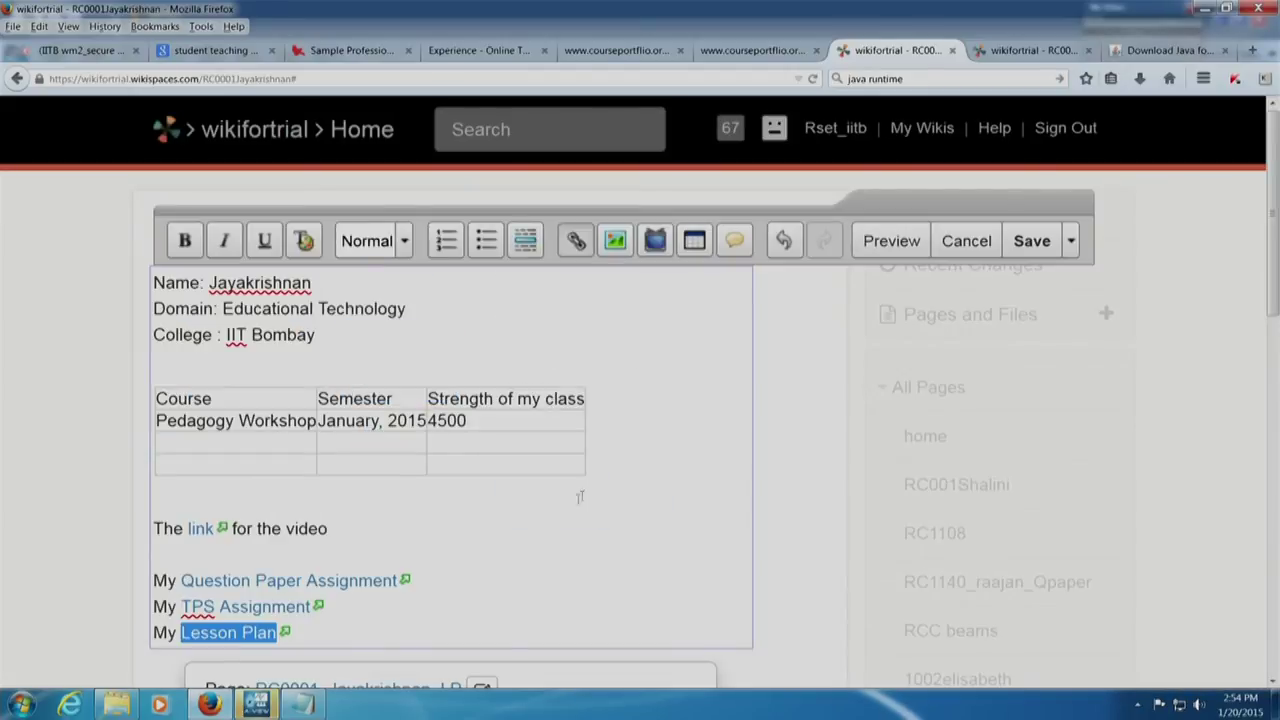
pyautogui.scroll(-2, 579, 497)
pyautogui.click(483, 476)
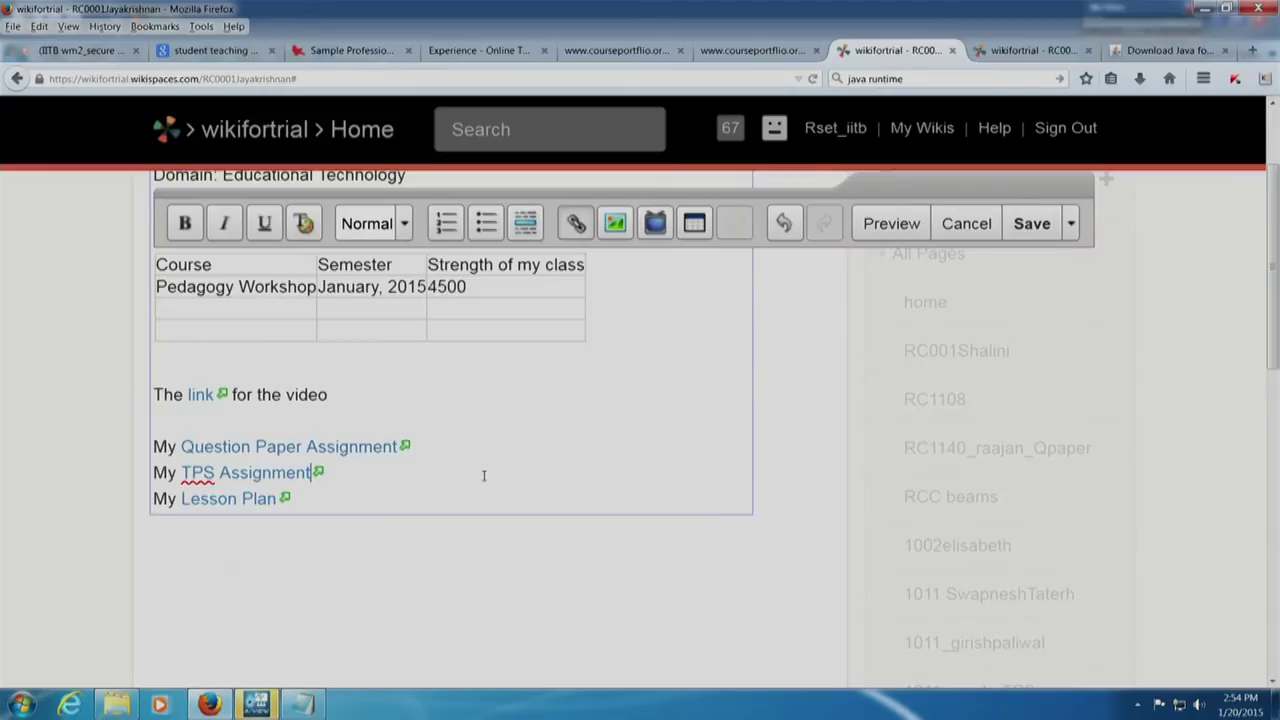
# Add 'My Reflections:' with 'I will use PI for ....' below Lesson Plan and save.
pyautogui.scroll(2, 600, 448)
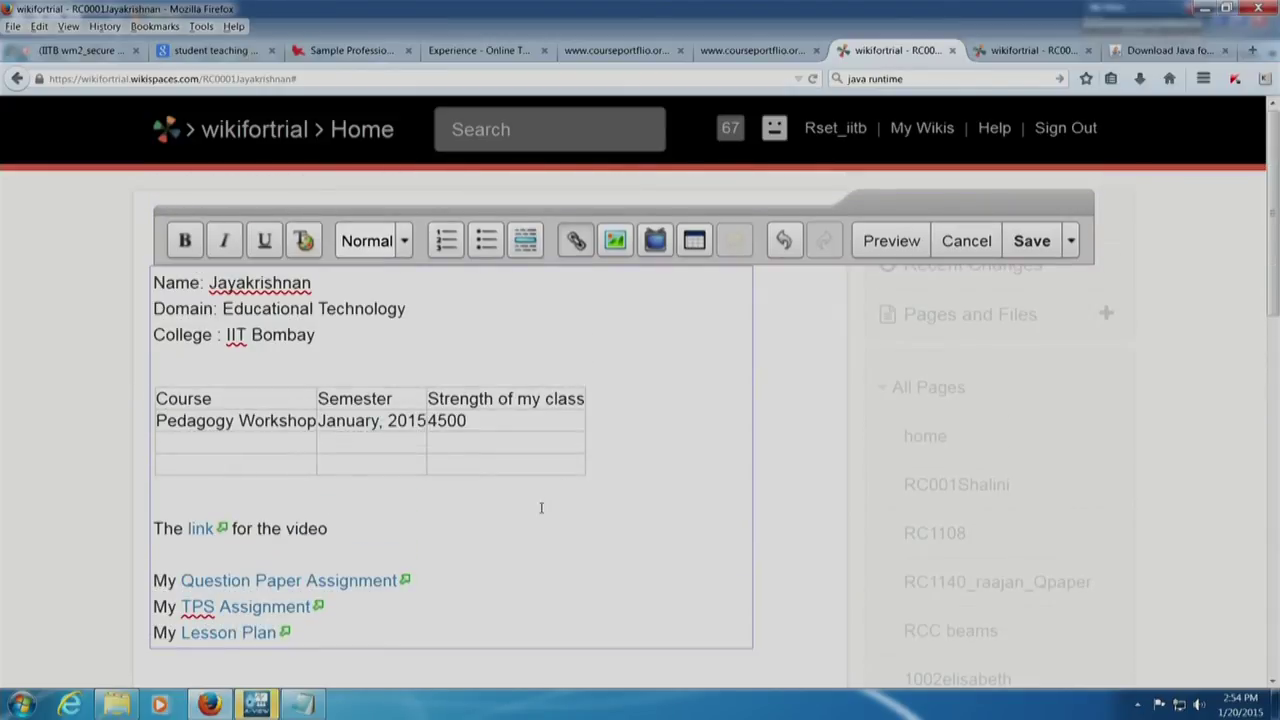
pyautogui.press('Down')
pyautogui.press('Return')
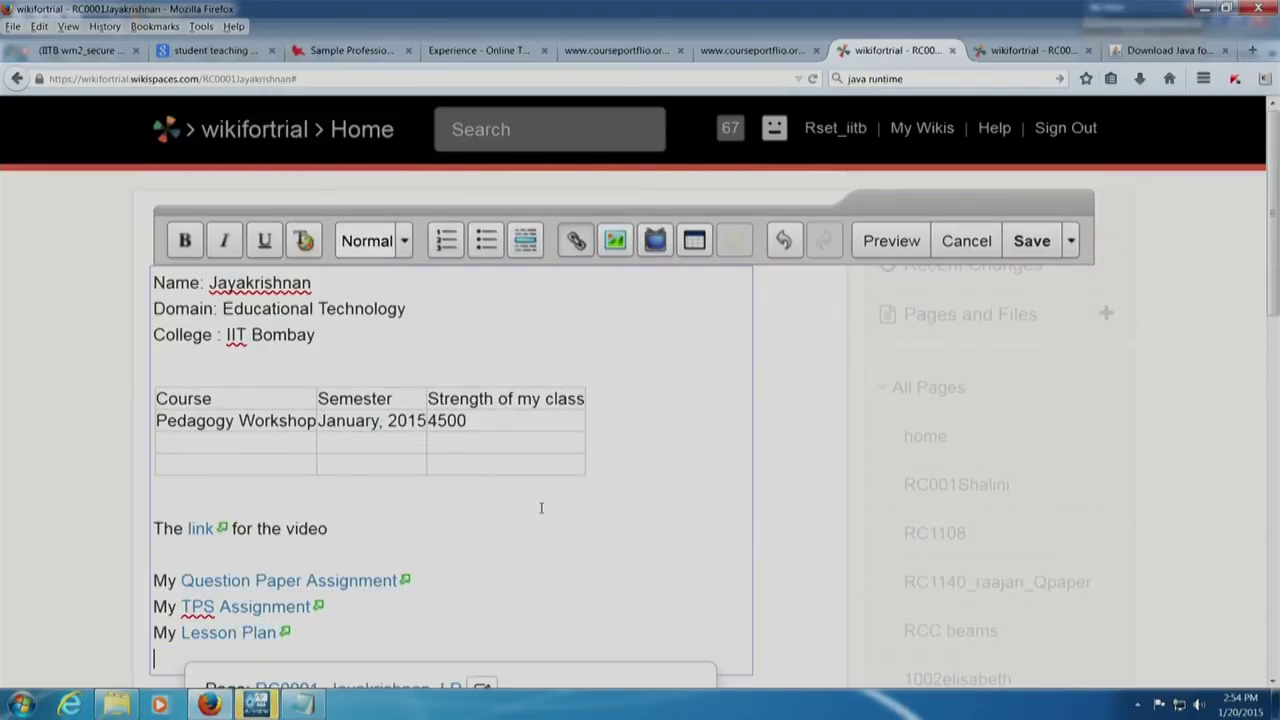
pyautogui.write('My Reflections:')
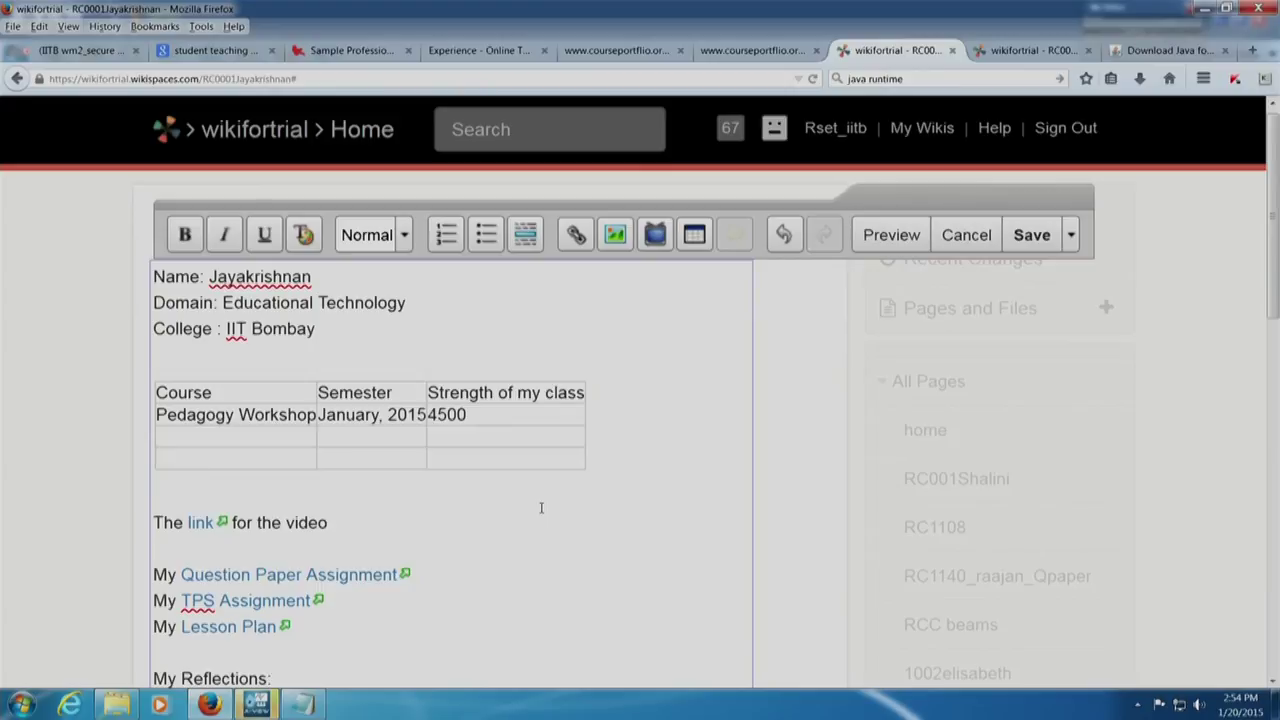
pyautogui.scroll(-2, 541, 486)
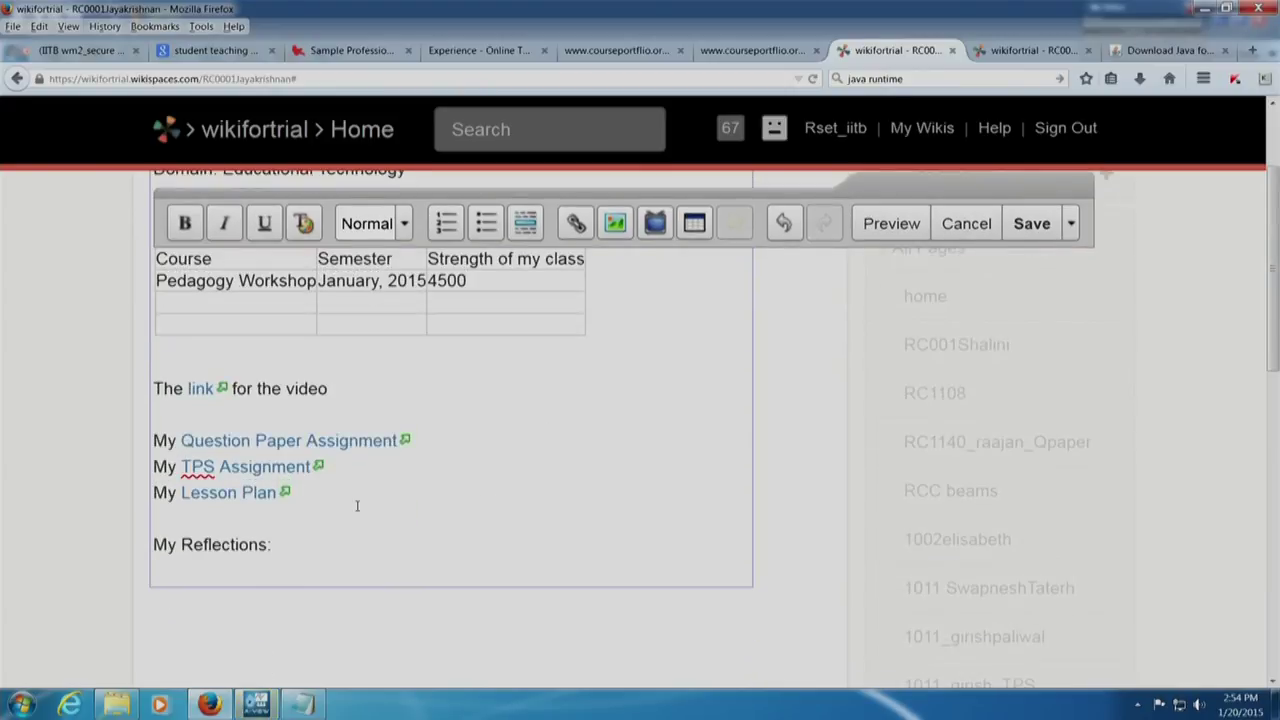
pyautogui.write('I will use PI for ....')
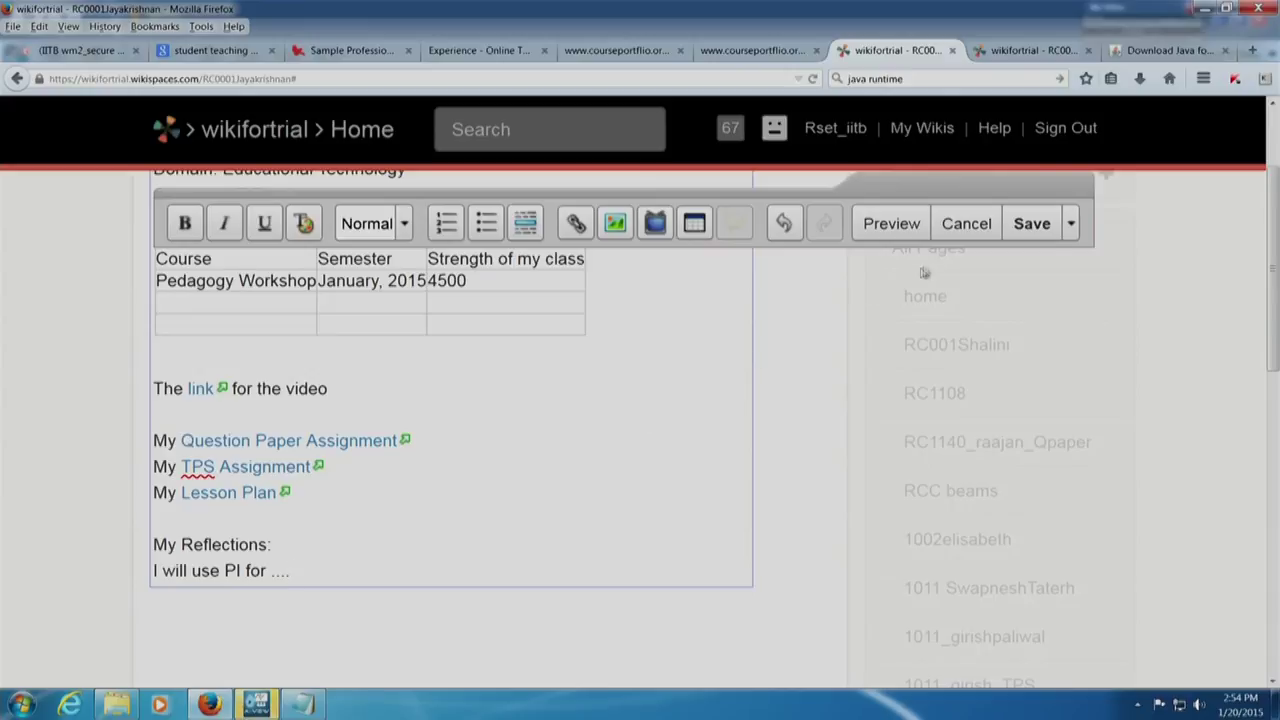
pyautogui.click(1025, 226)
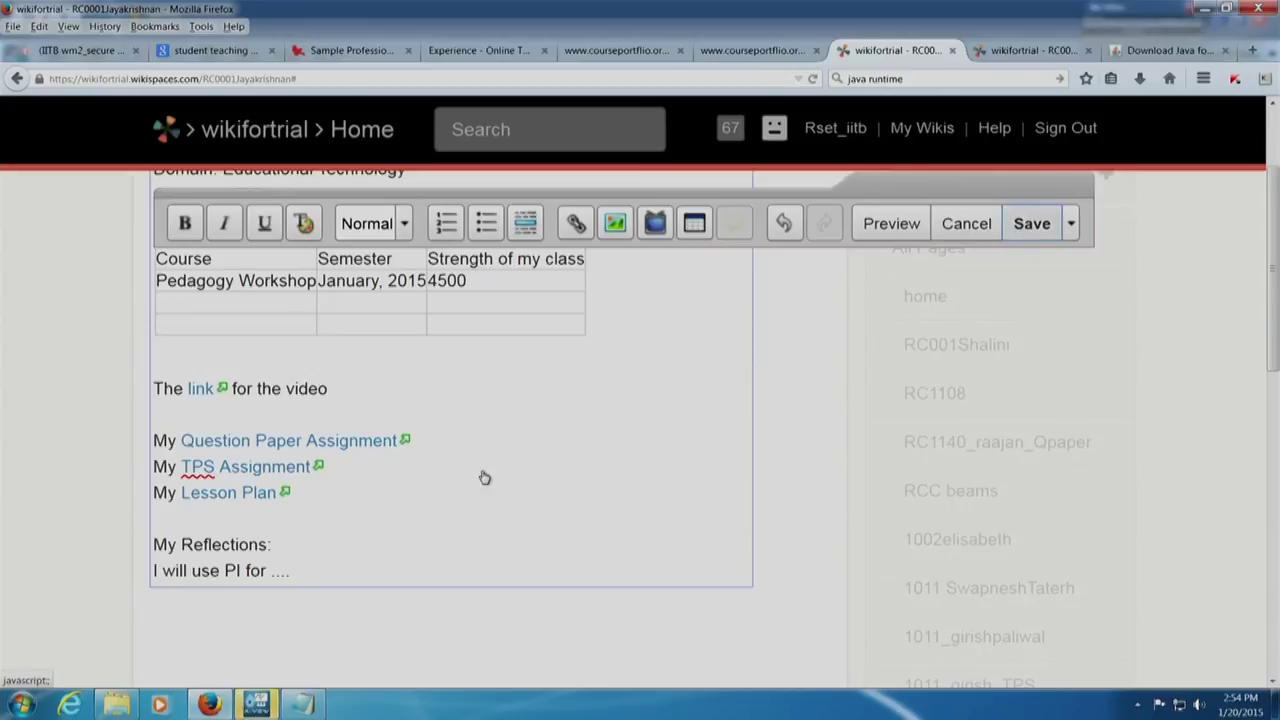